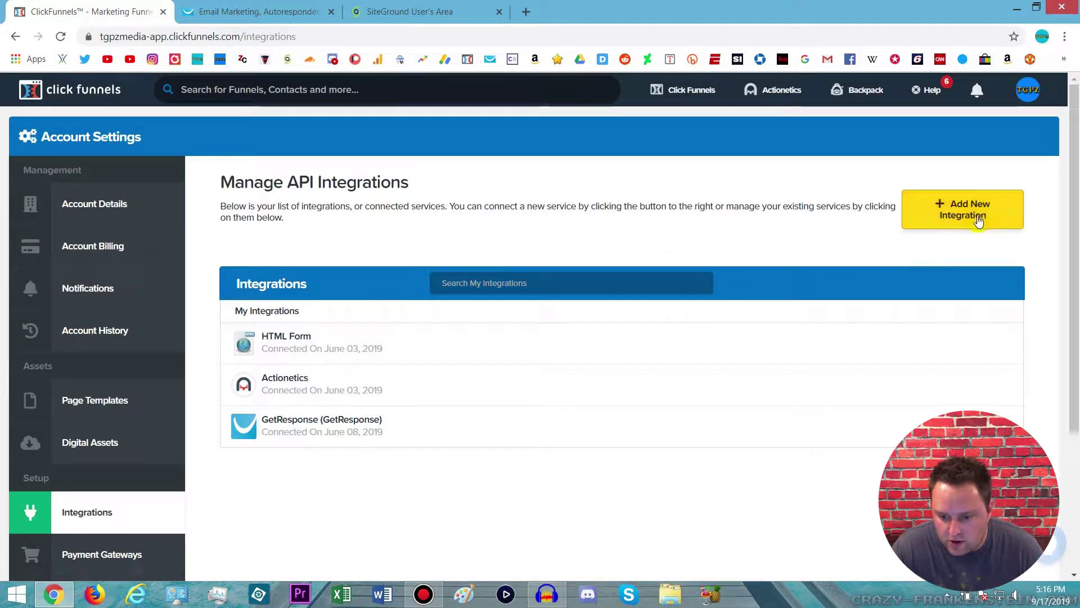
Step: Start a new GetResponse integration and give it the nickname GetResponse
{"action": "left_click", "coordinate": [977, 215]}
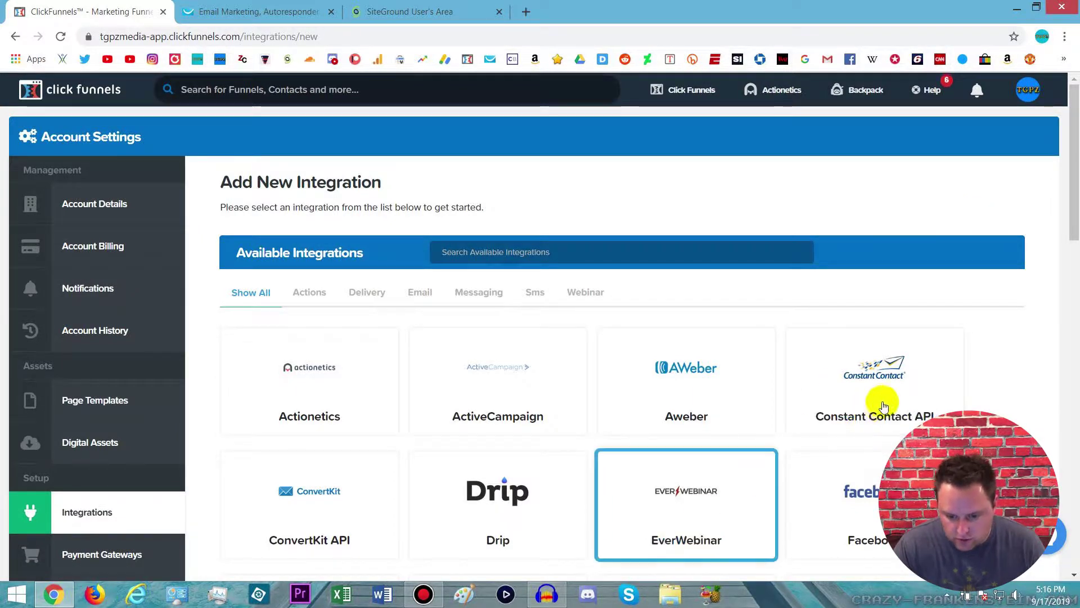
{"action": "scroll", "coordinate": [653, 401], "scroll_direction": "down", "scroll_amount": 3}
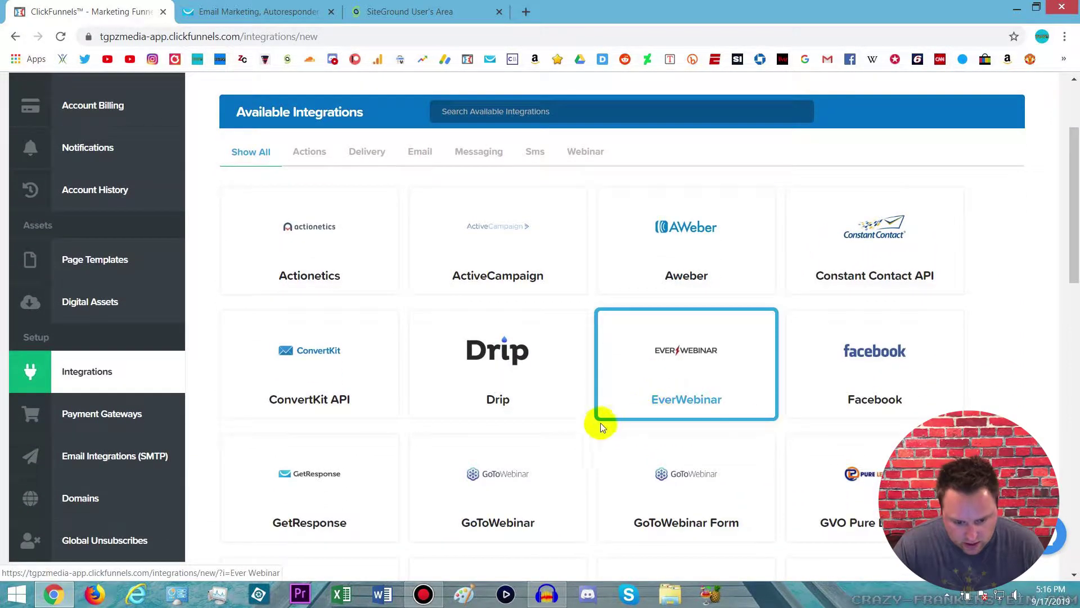
{"action": "left_click", "coordinate": [302, 482]}
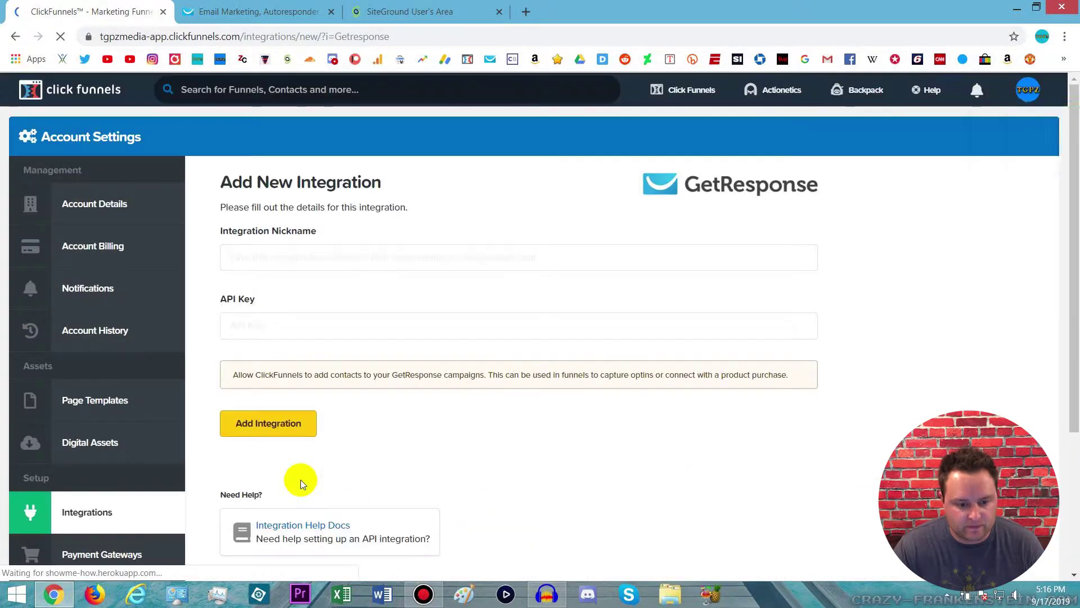
{"action": "left_click", "coordinate": [322, 252]}
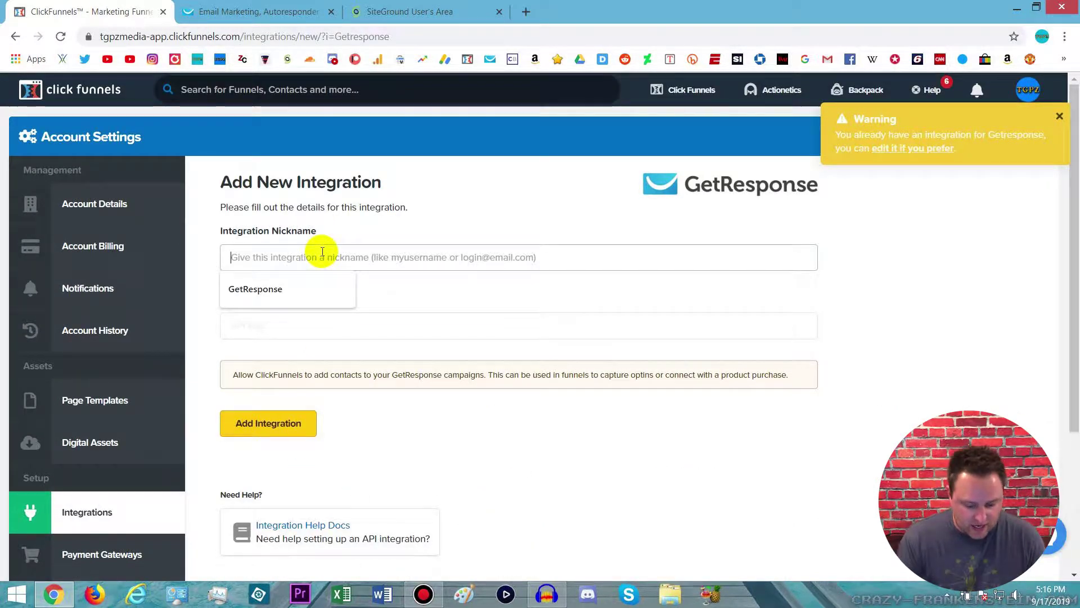
{"action": "left_click", "coordinate": [296, 285]}
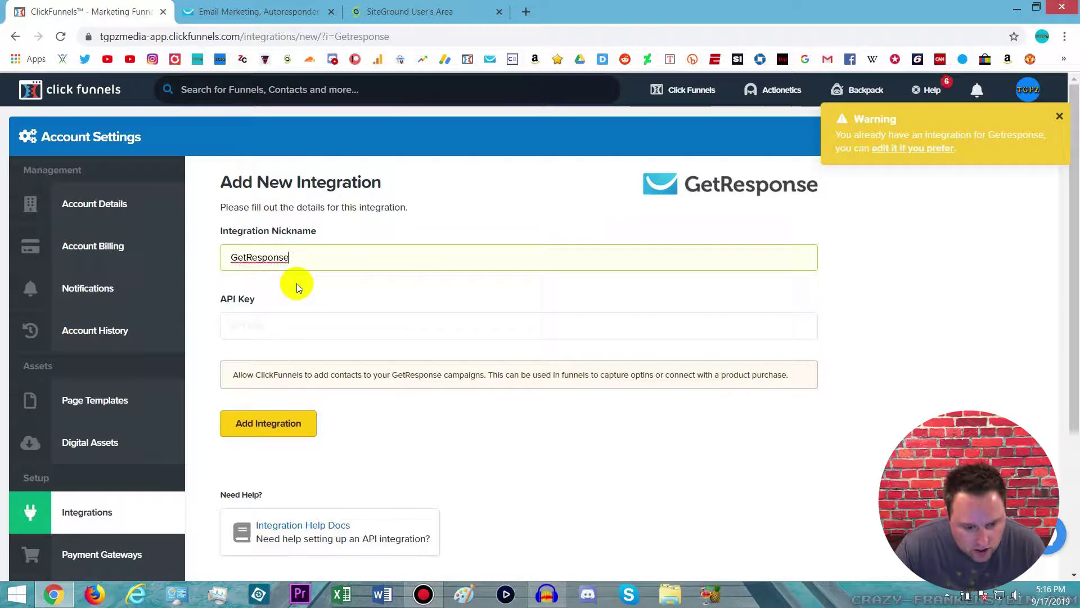
Step: Switch to GetResponse, dismiss the Facebook ad promotion and open the account's API key page
{"action": "left_click", "coordinate": [268, 16]}
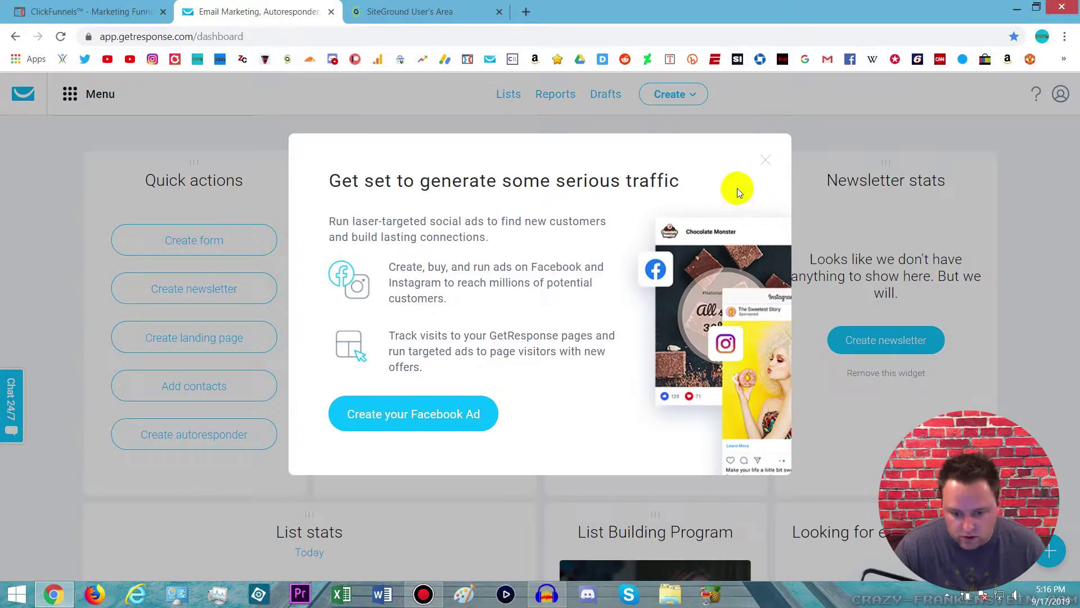
{"action": "left_click", "coordinate": [46, 157]}
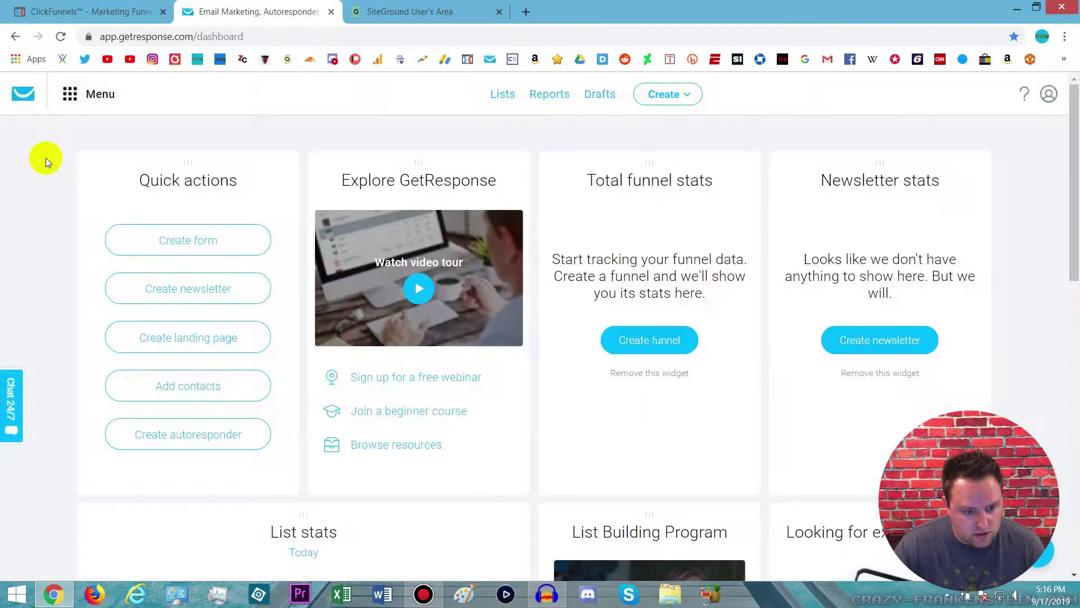
{"action": "left_click", "coordinate": [72, 94]}
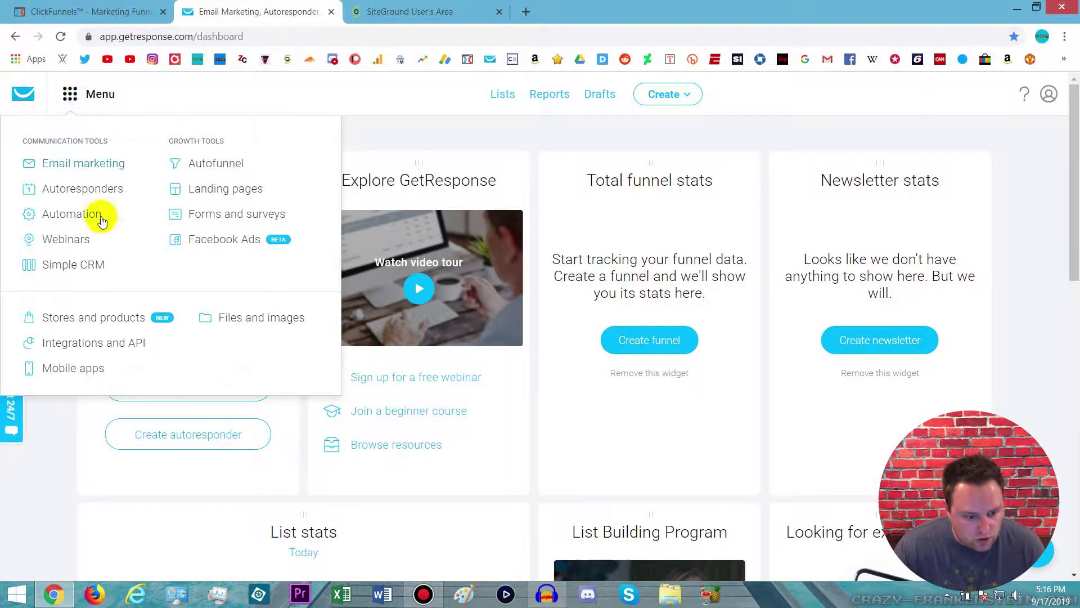
{"action": "left_click", "coordinate": [105, 341]}
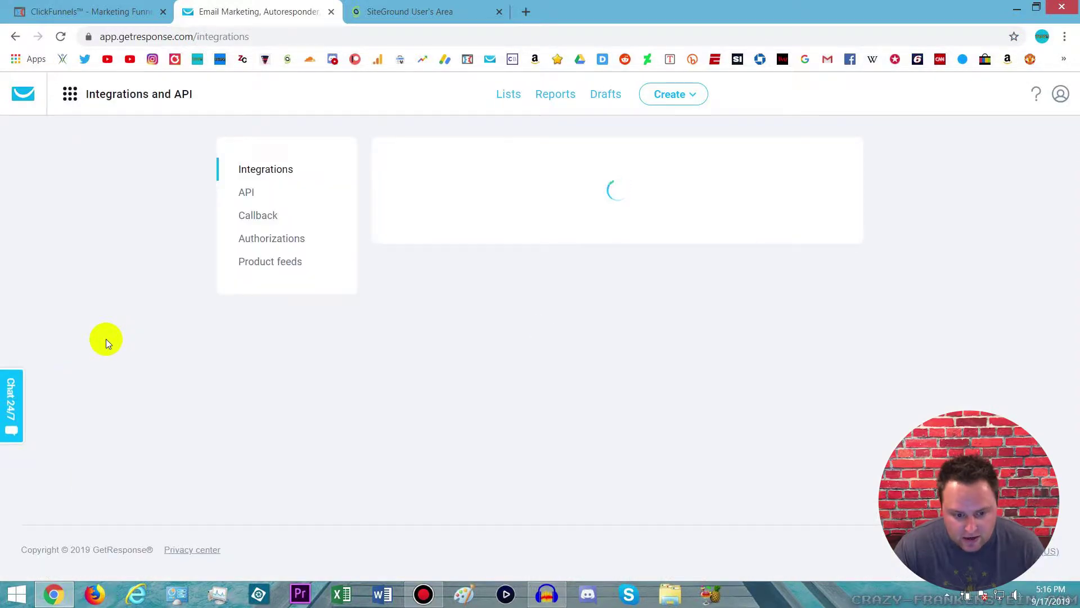
{"action": "left_click", "coordinate": [240, 192]}
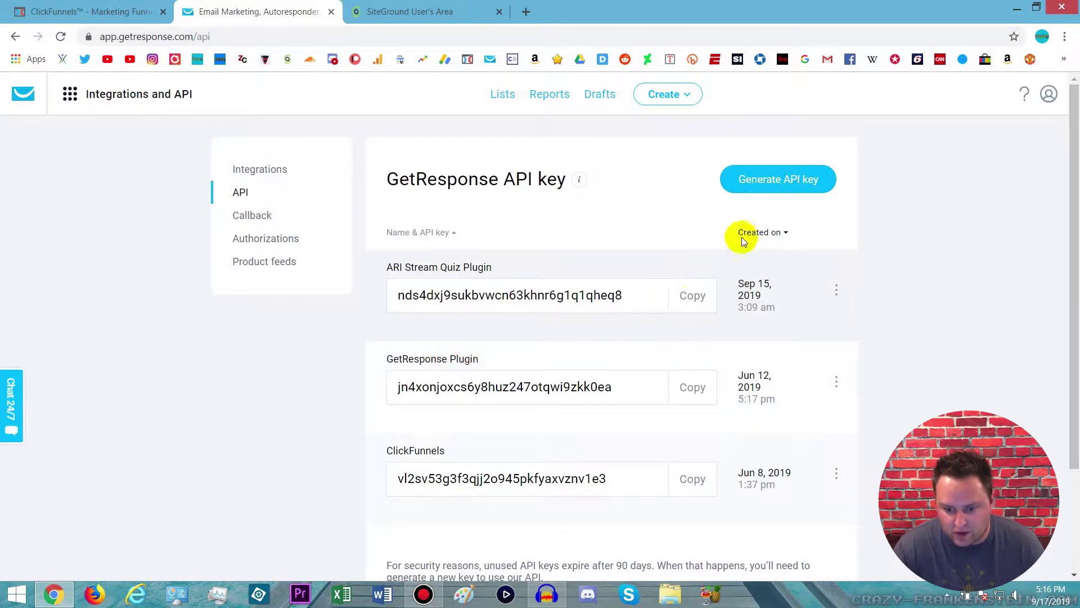
Step: Generate a new API key named "GetResponse API Key 2"
{"action": "left_click", "coordinate": [782, 183]}
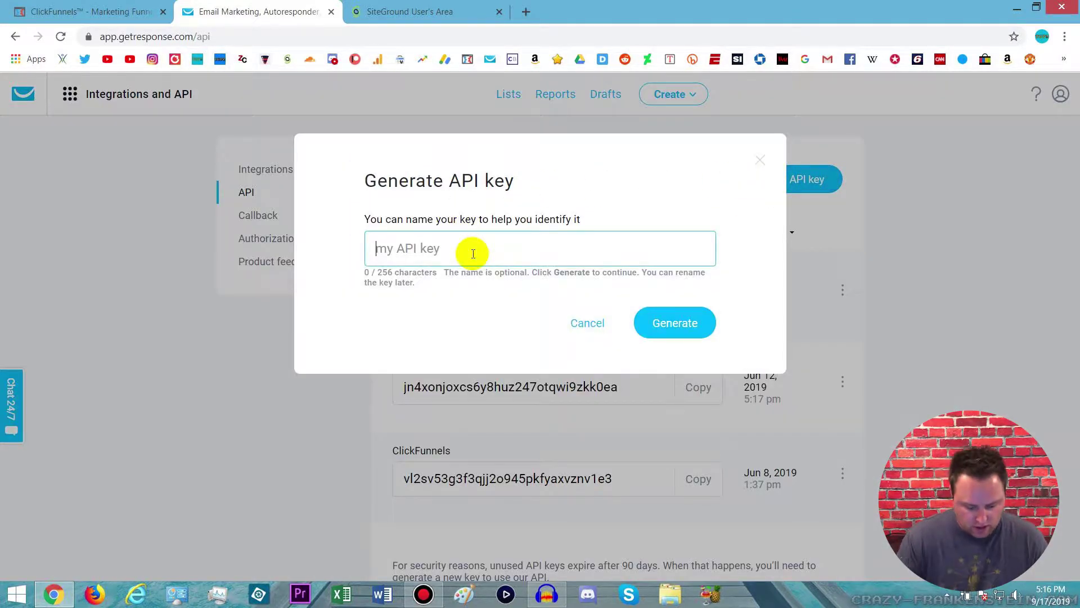
{"action": "type", "text": "GetRes"}
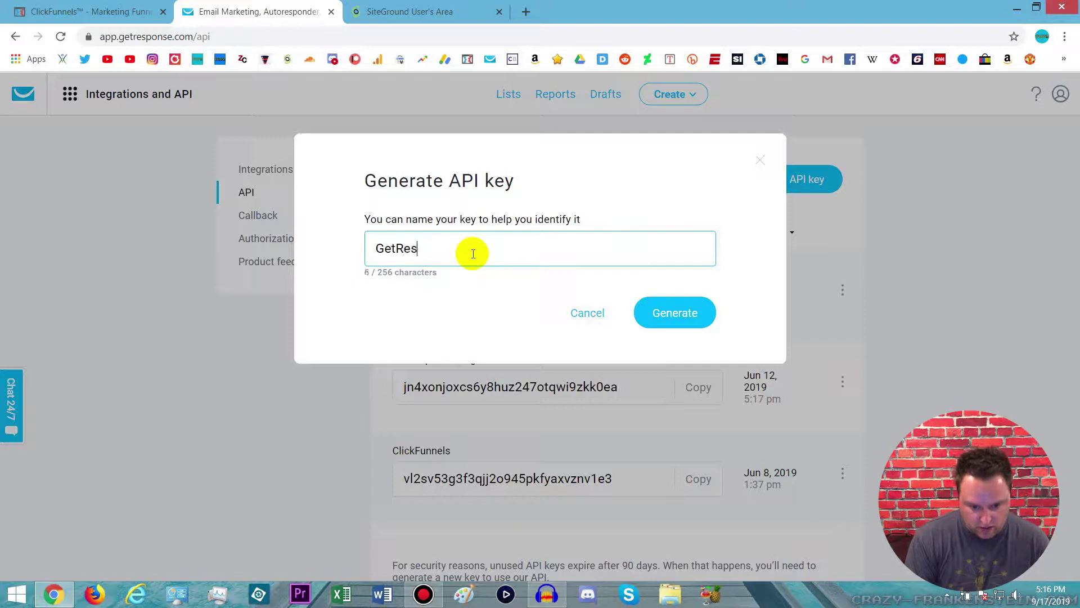
{"action": "type", "text": "ponse API Key 2"}
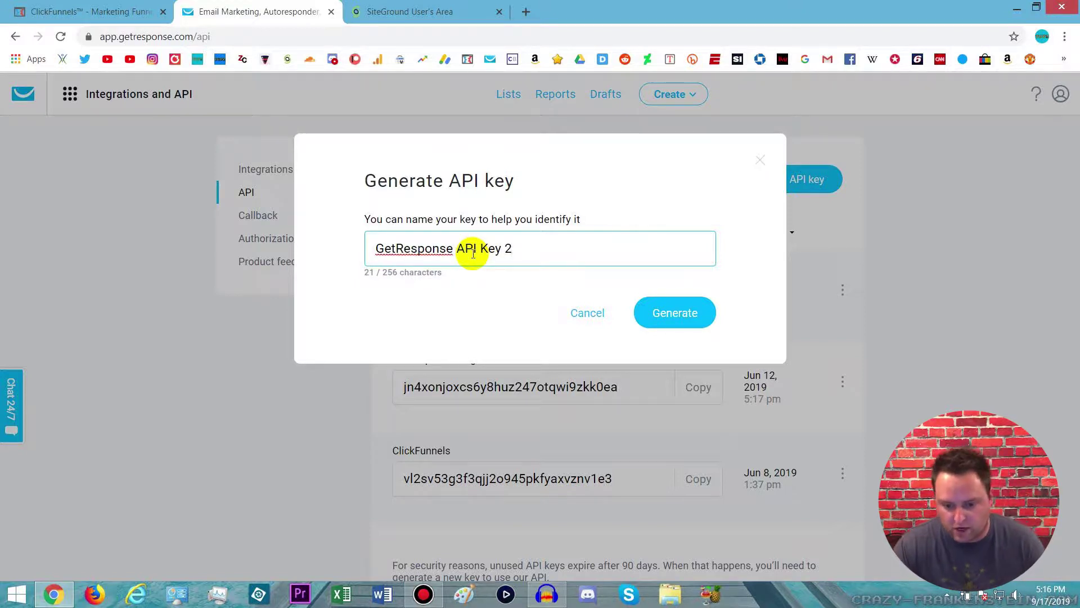
{"action": "left_click", "coordinate": [673, 310]}
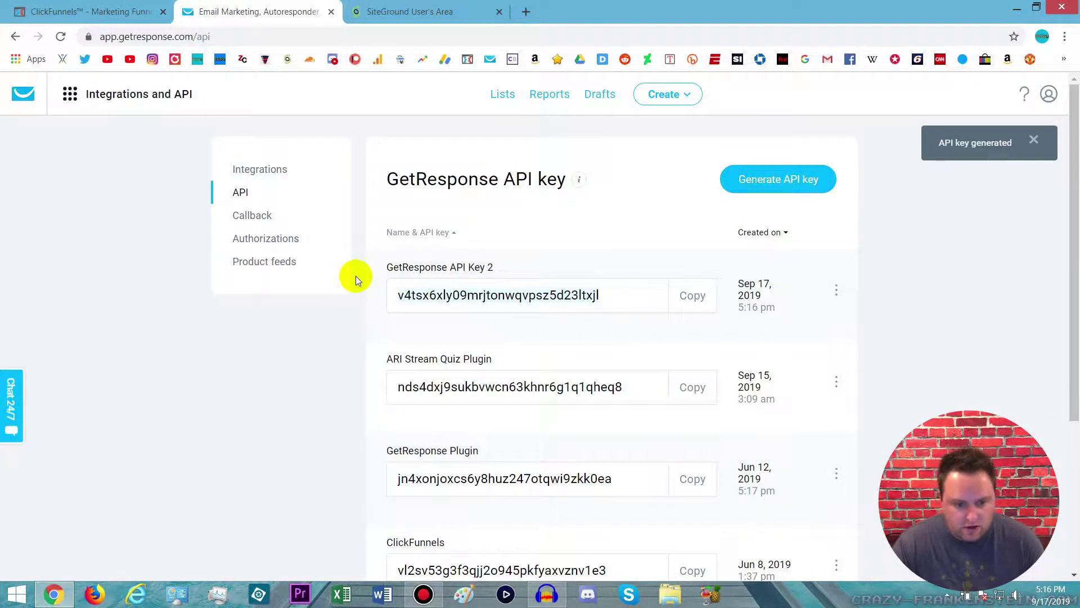
Step: Switch back to ClickFunnels, paste the new API key into the GetResponse integration form and dismiss the duplicate integration warning
{"action": "left_click", "coordinate": [91, 12]}
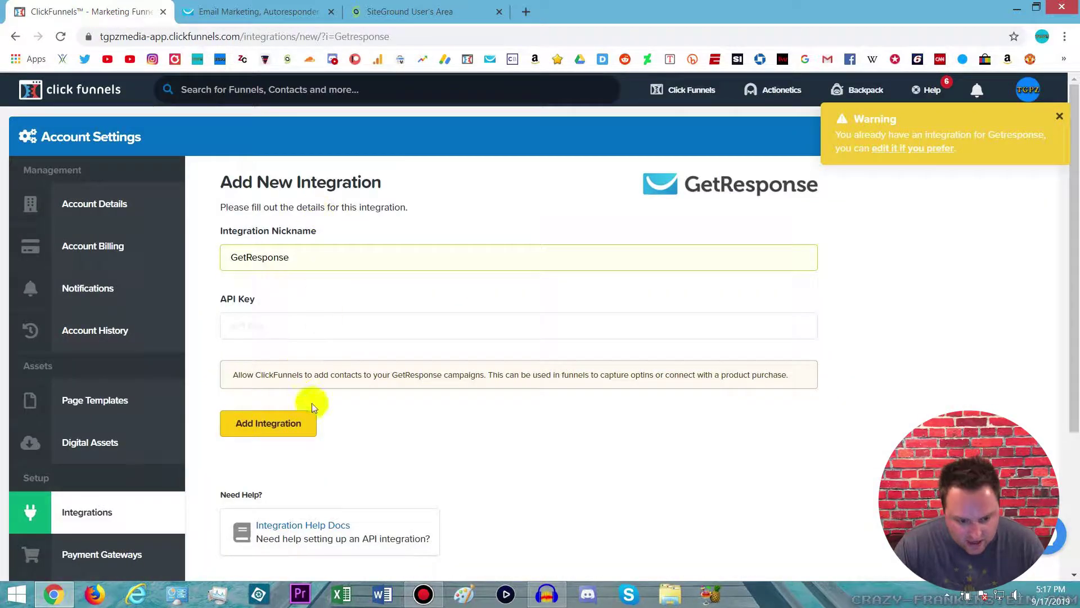
{"action": "left_click", "coordinate": [284, 324]}
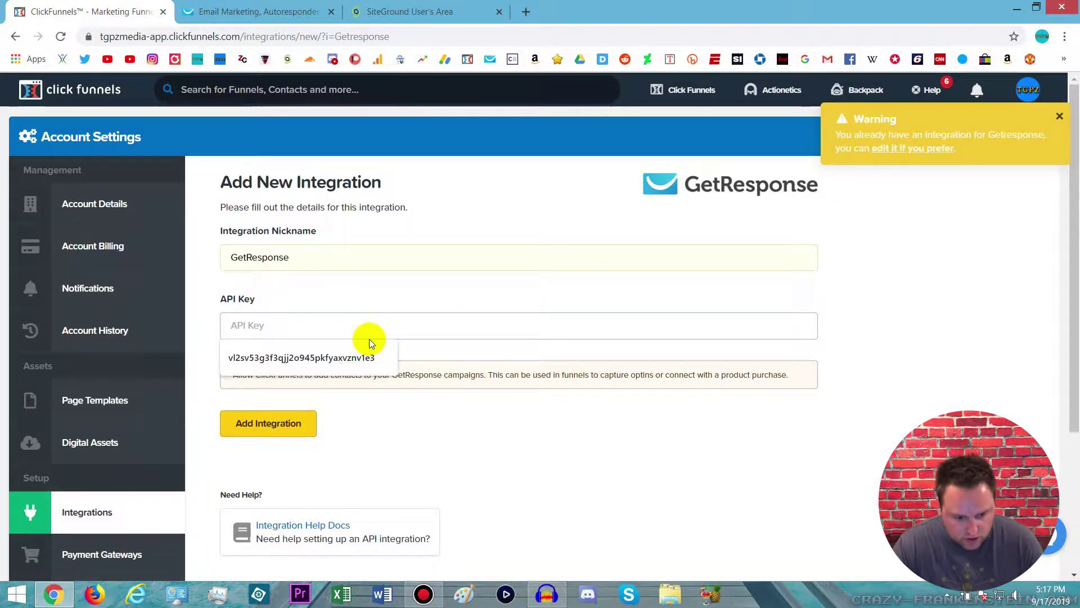
{"action": "key", "text": "ctrl+v"}
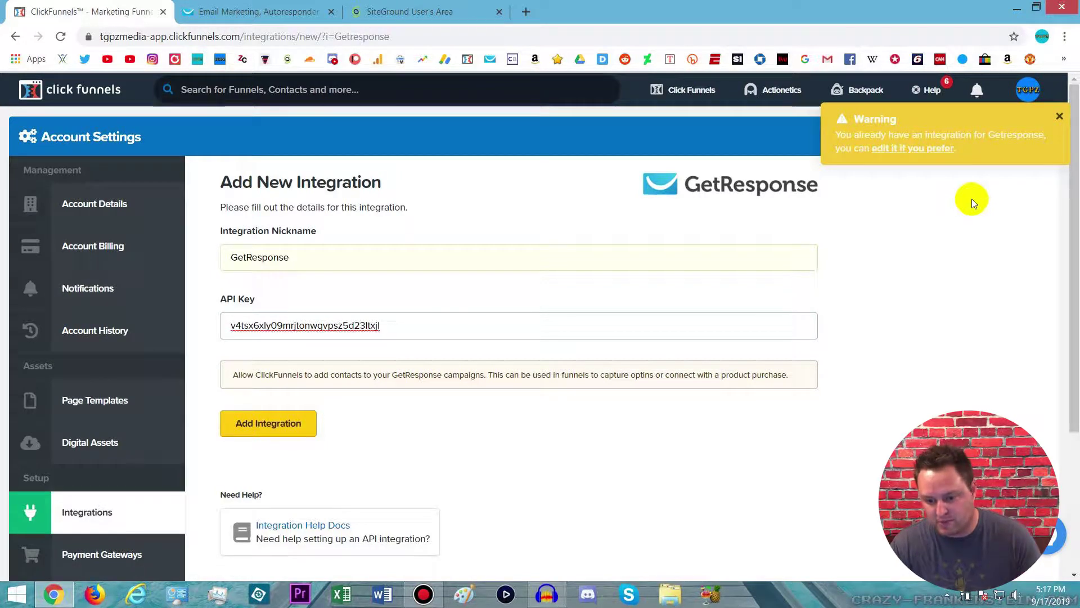
{"action": "left_click", "coordinate": [1058, 115]}
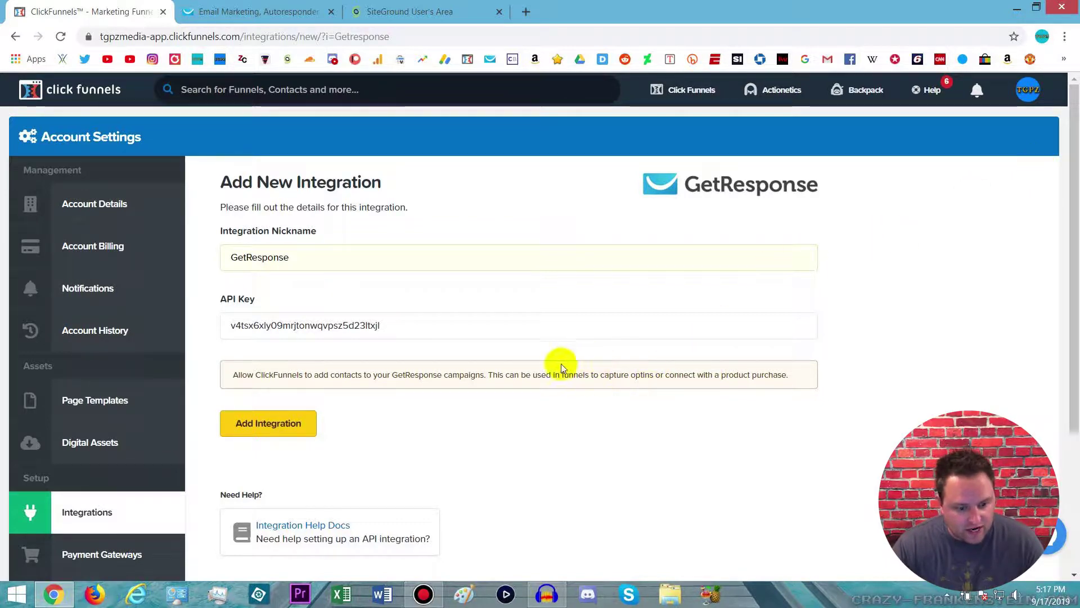
Step: Delete the unverified goto domain from the account's domains and dismiss the notification
{"action": "scroll", "coordinate": [444, 299], "scroll_direction": "down", "scroll_amount": 1}
{"action": "scroll", "coordinate": [444, 299], "scroll_direction": "down", "scroll_amount": 2}
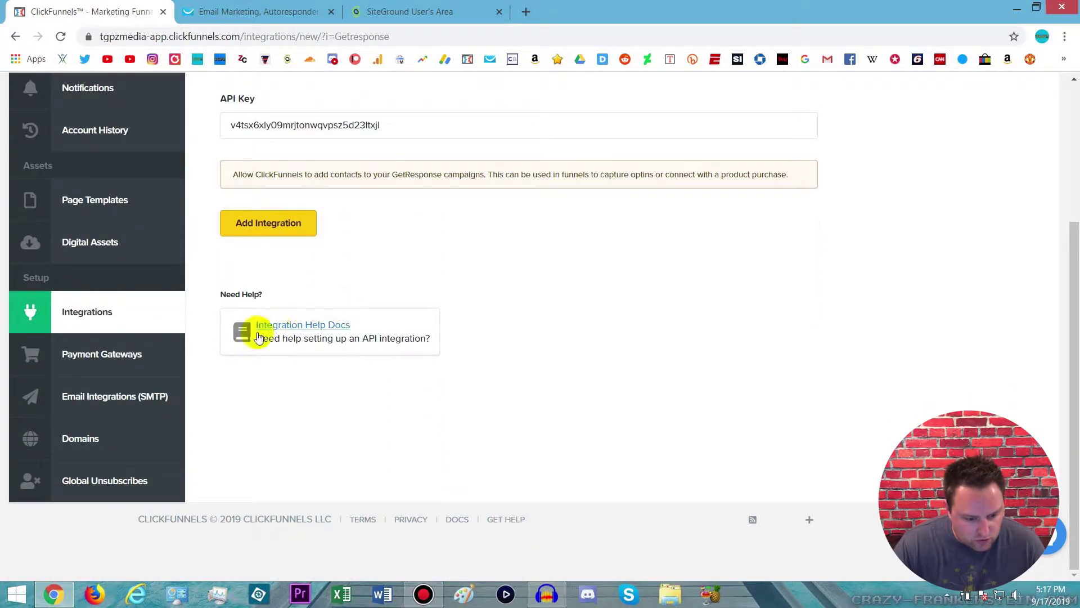
{"action": "left_click", "coordinate": [70, 438]}
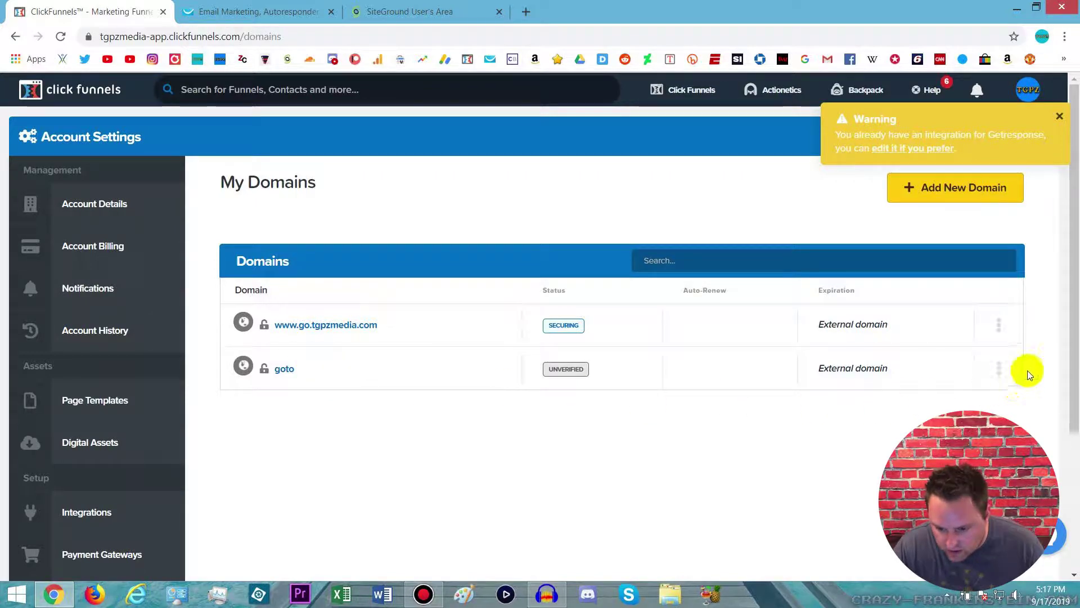
{"action": "left_click", "coordinate": [1000, 374]}
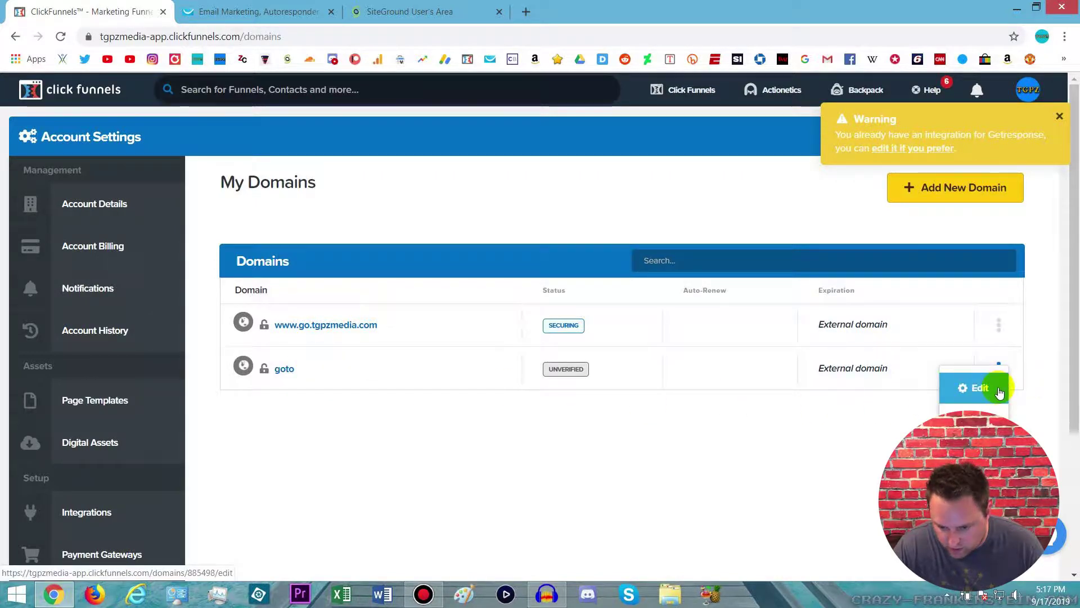
{"action": "left_click", "coordinate": [990, 393]}
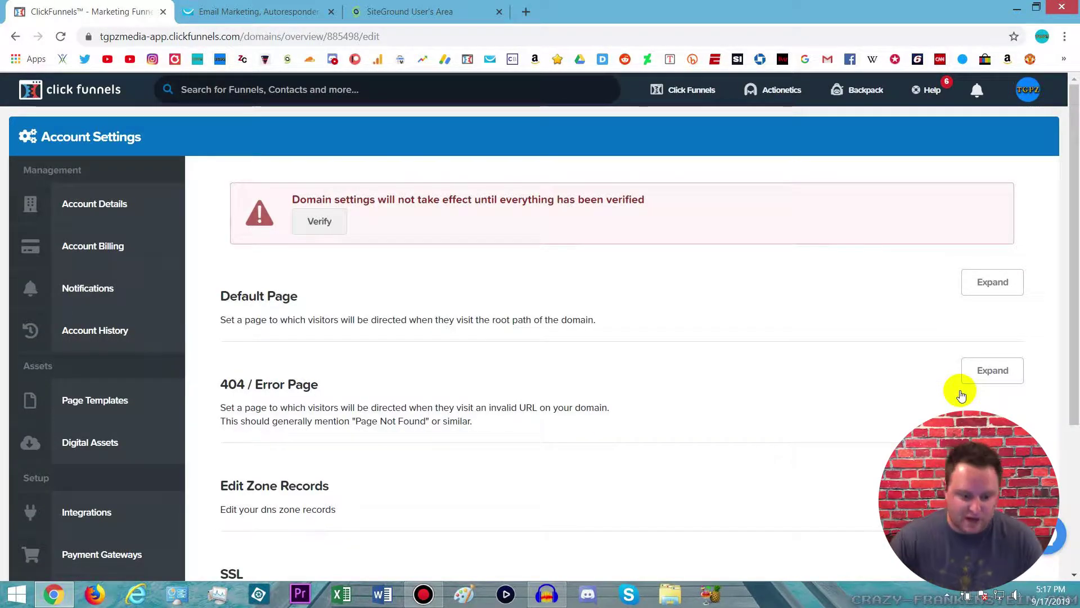
{"action": "scroll", "coordinate": [759, 425], "scroll_direction": "down", "scroll_amount": 4}
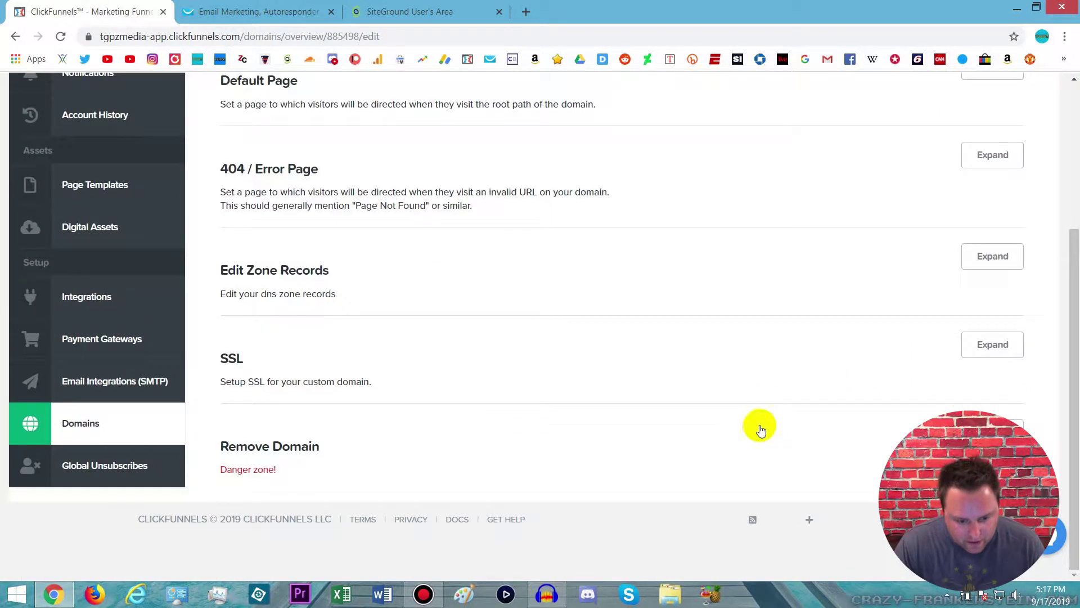
{"action": "left_click", "coordinate": [992, 432]}
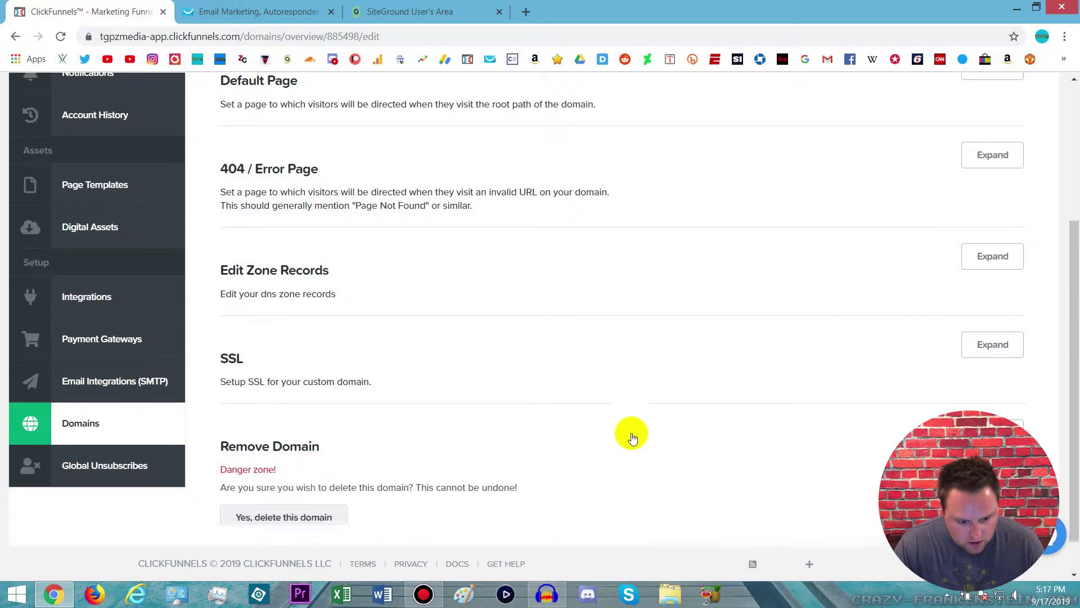
{"action": "left_click", "coordinate": [294, 519]}
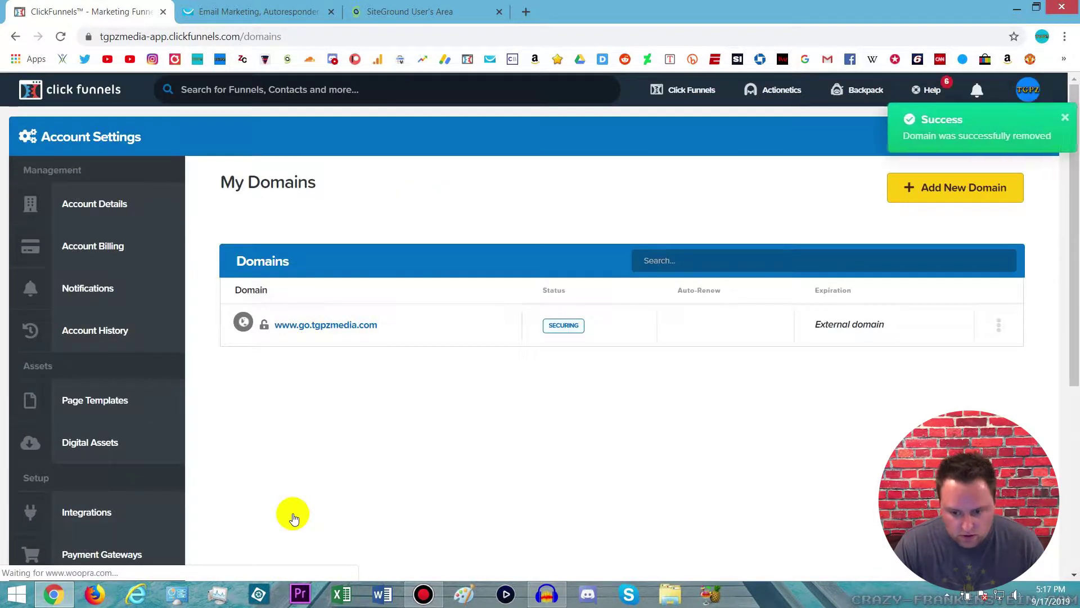
{"action": "left_click", "coordinate": [1058, 117]}
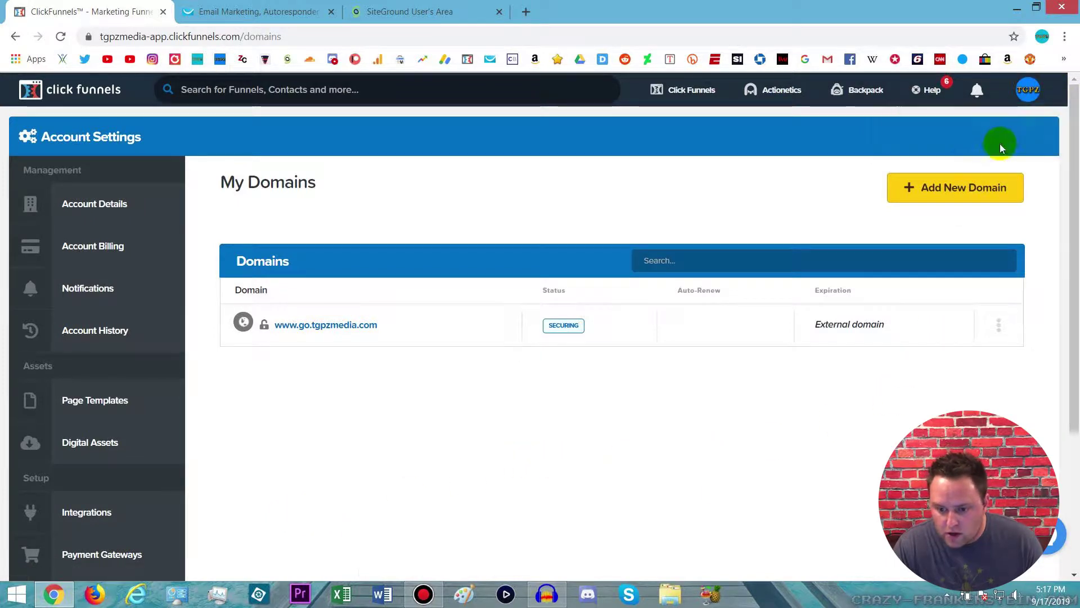
{"action": "left_click", "coordinate": [962, 189]}
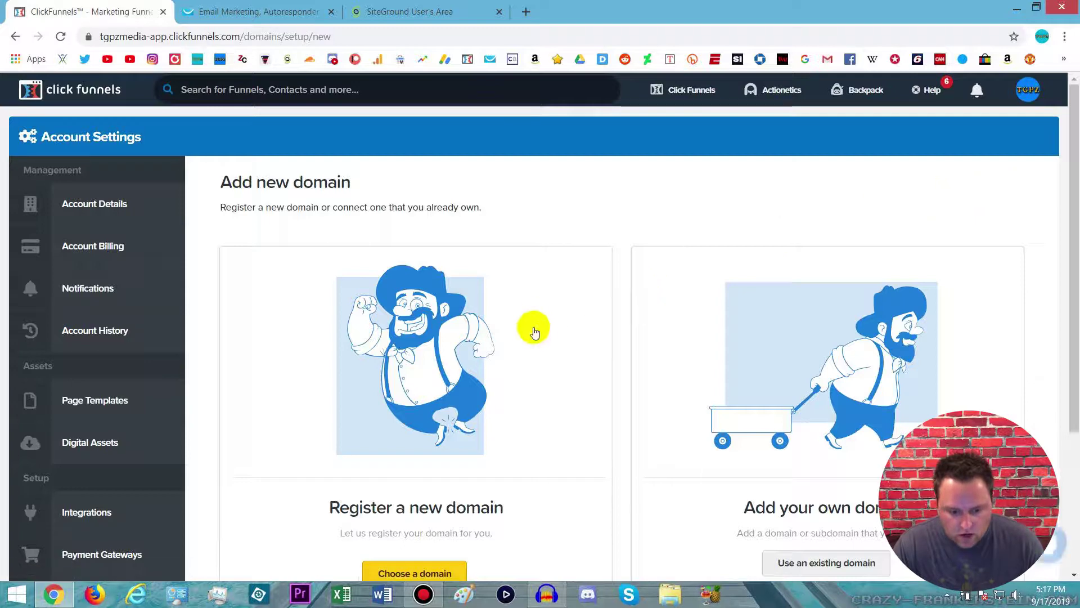
{"action": "scroll", "coordinate": [533, 331], "scroll_direction": "down", "scroll_amount": 1}
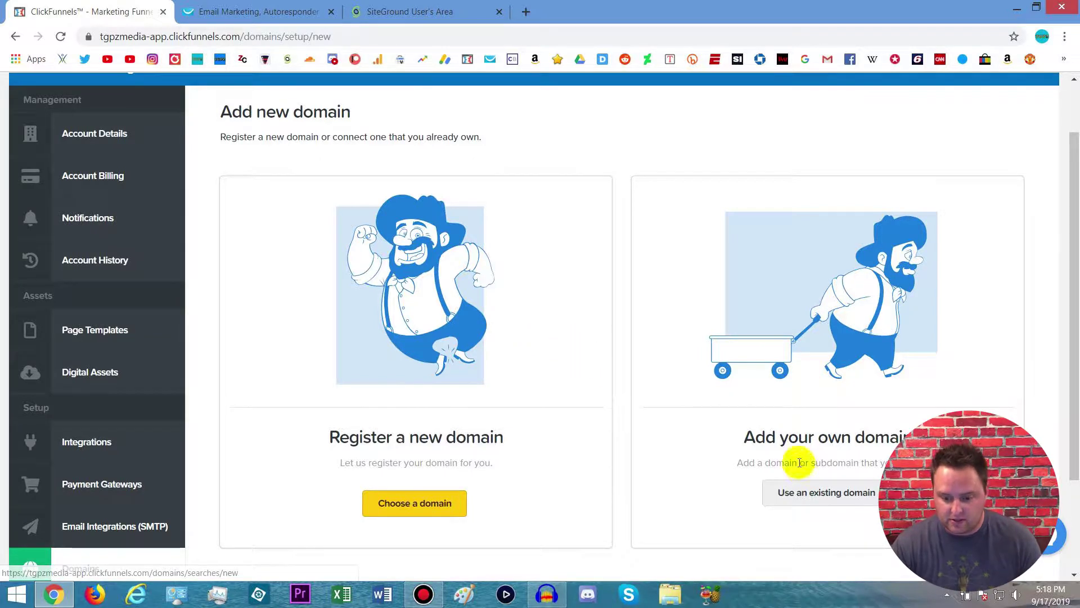
{"action": "left_click", "coordinate": [820, 493]}
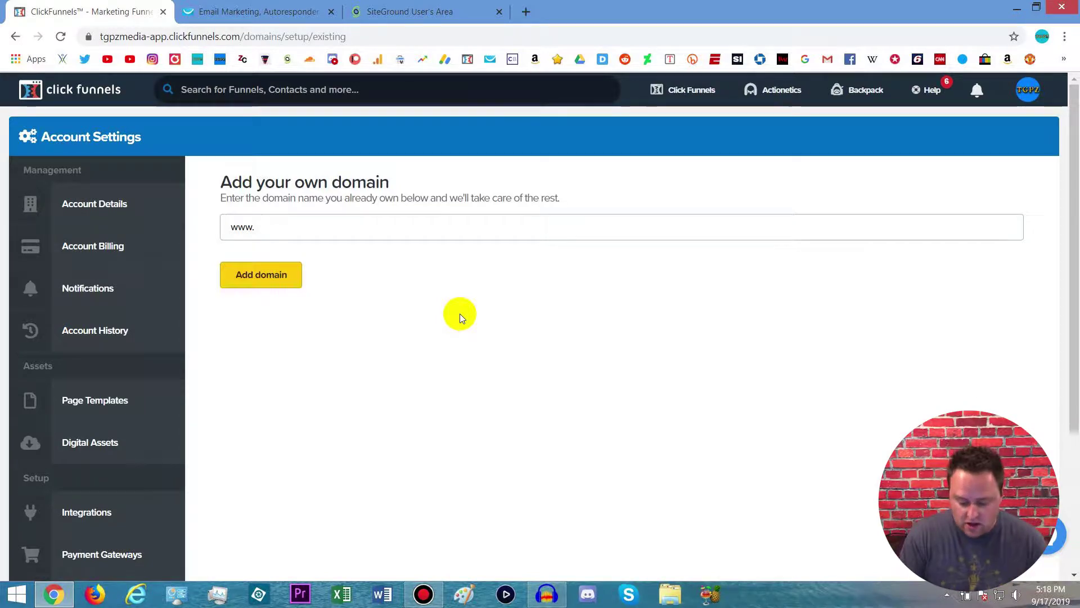
{"action": "key", "text": "BackSpace"}
{"action": "key", "text": "BackSpace"}
{"action": "key", "text": "BackSpace"}
{"action": "key", "text": "BackSpace"}
{"action": "type", "text": "go"}
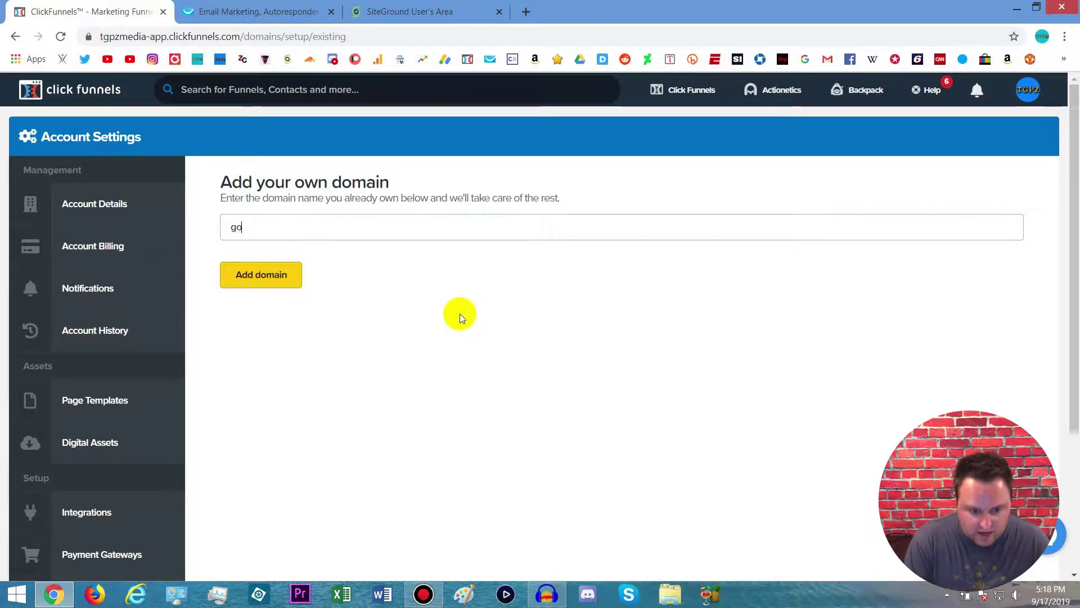
{"action": "type", "text": "to"}
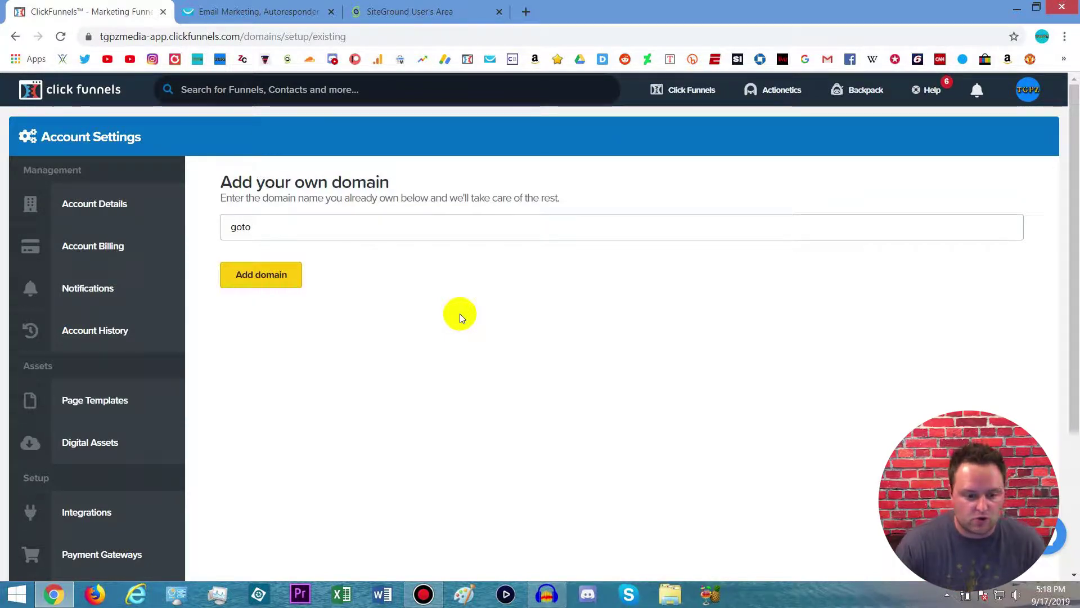
{"action": "left_click", "coordinate": [282, 276]}
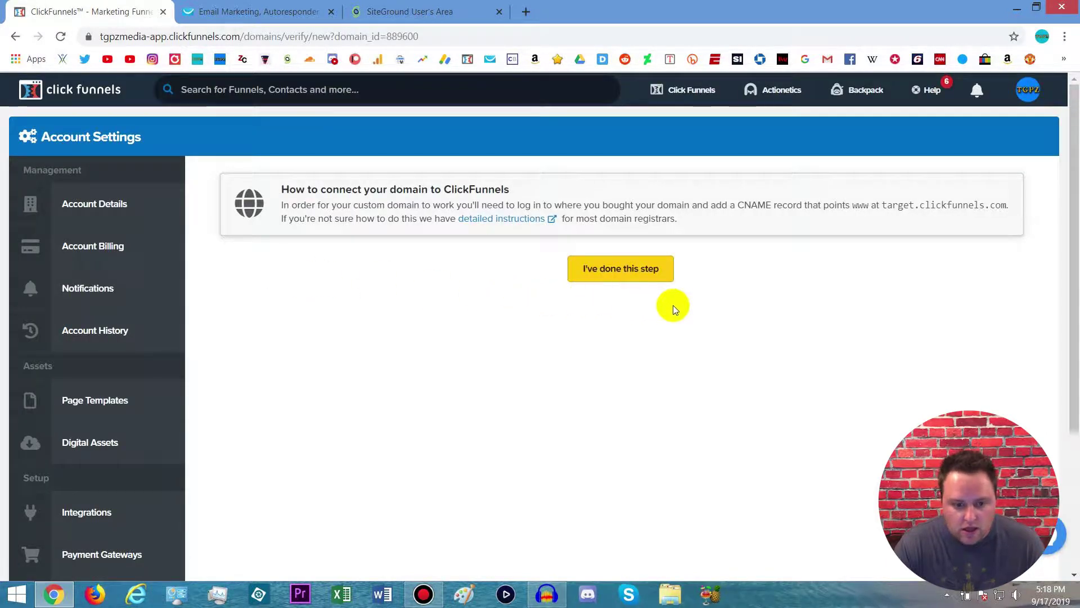
{"action": "left_click", "coordinate": [608, 90]}
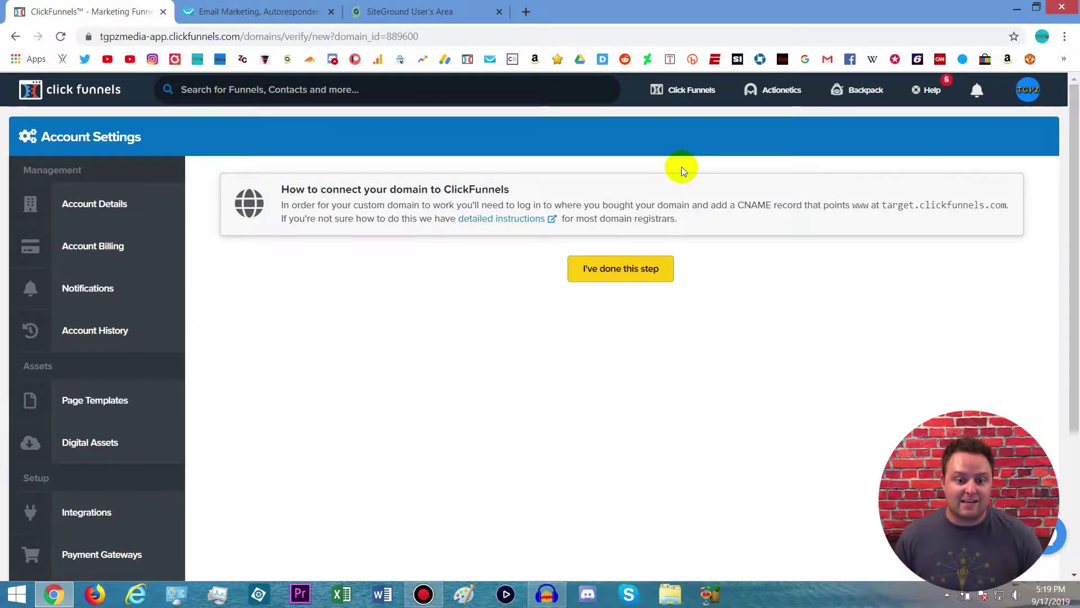
Step: Switch to SiteGround and open the hosting account's Advanced DNS Zone Editor in cPanel for the domain indyfunnels.com
{"action": "left_click", "coordinate": [421, 9]}
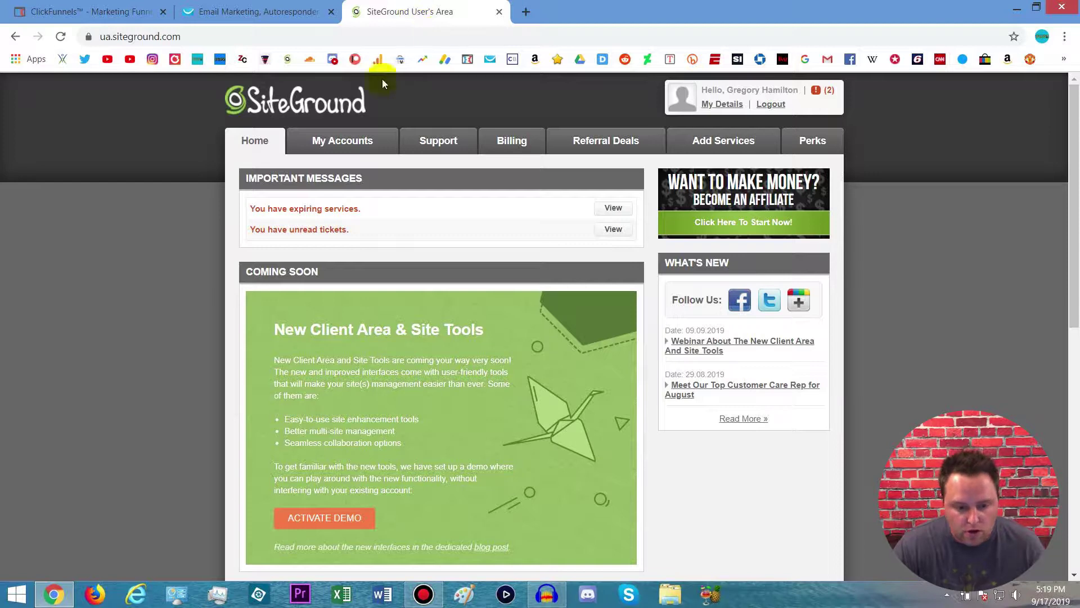
{"action": "left_click", "coordinate": [369, 146]}
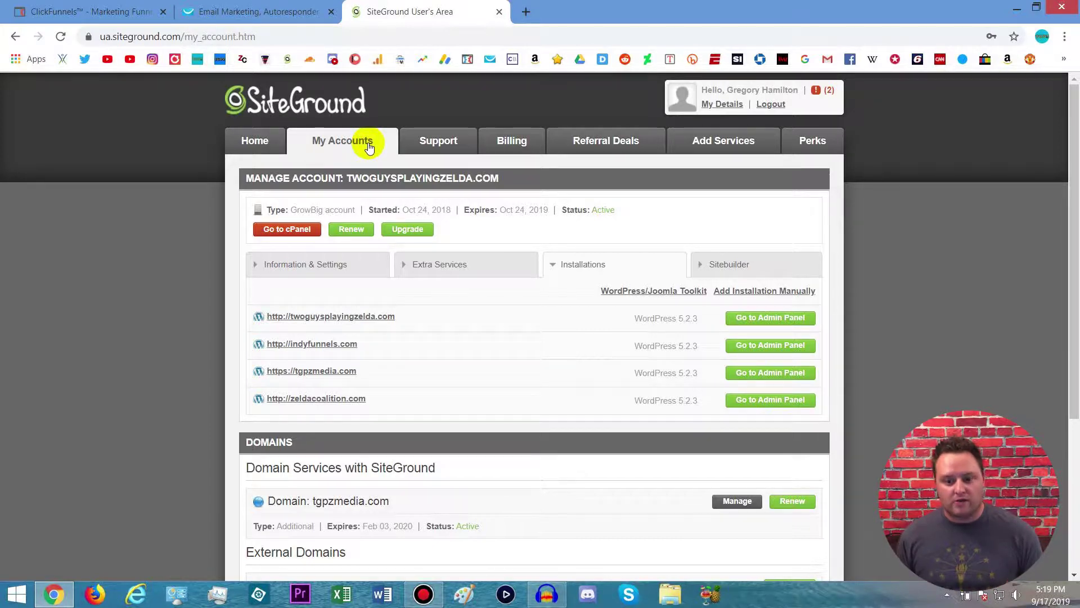
{"action": "left_click", "coordinate": [288, 230]}
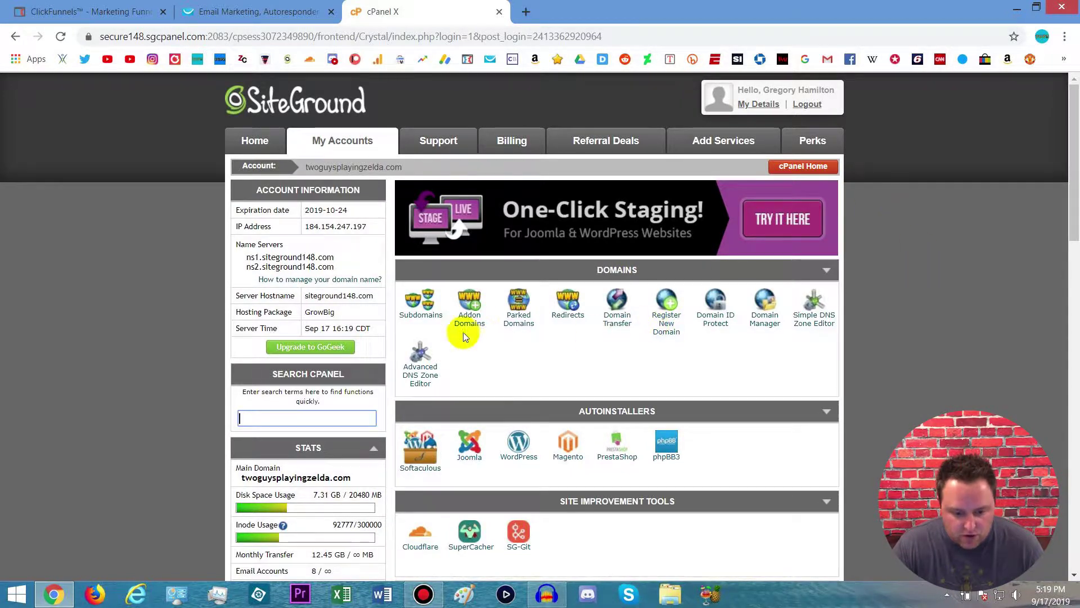
{"action": "left_click", "coordinate": [423, 368]}
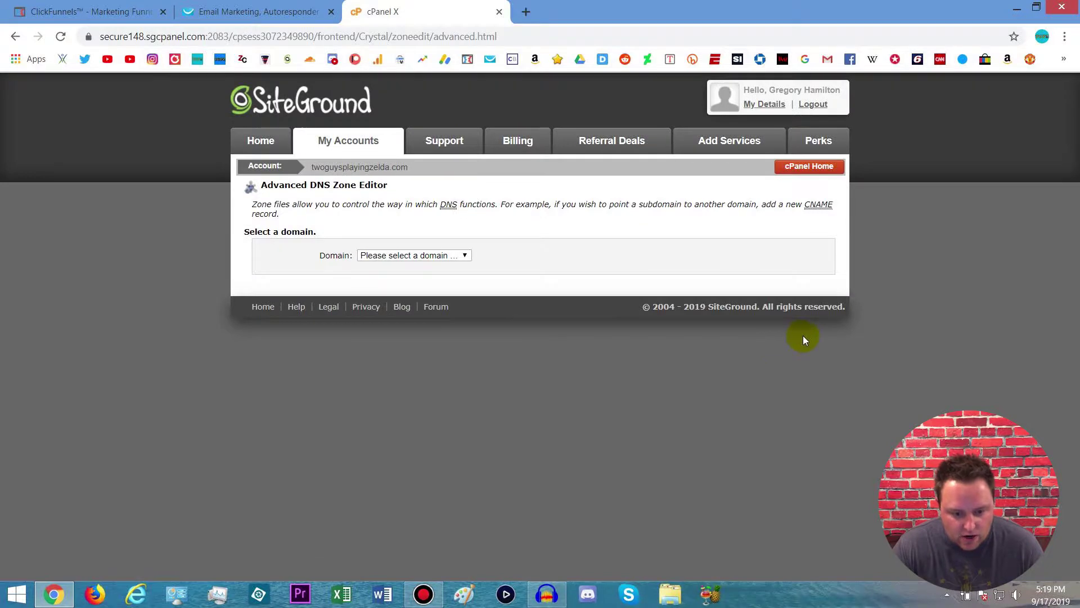
{"action": "left_click", "coordinate": [464, 255]}
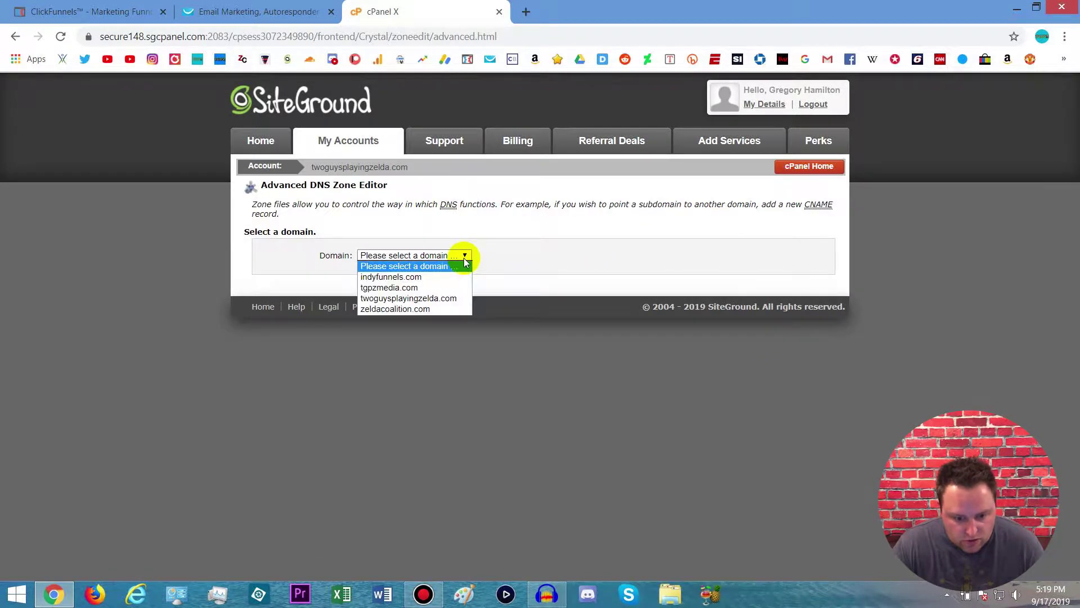
{"action": "left_click", "coordinate": [424, 278]}
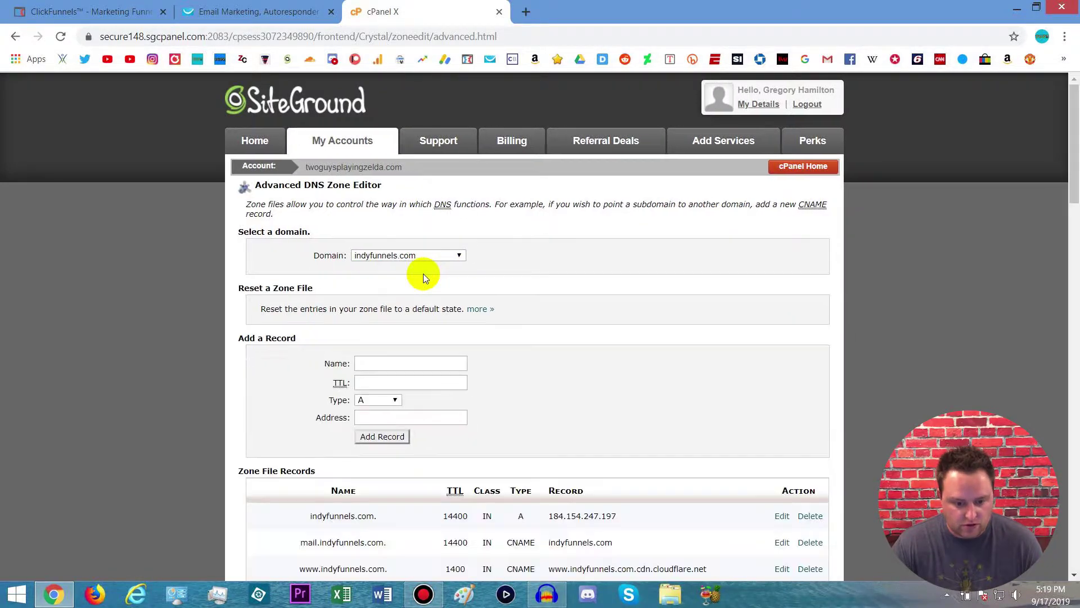
Step: Fill in a new CNAME record with the name goto and a TTL of 14400
{"action": "left_click", "coordinate": [396, 400]}
{"action": "left_click", "coordinate": [384, 432]}
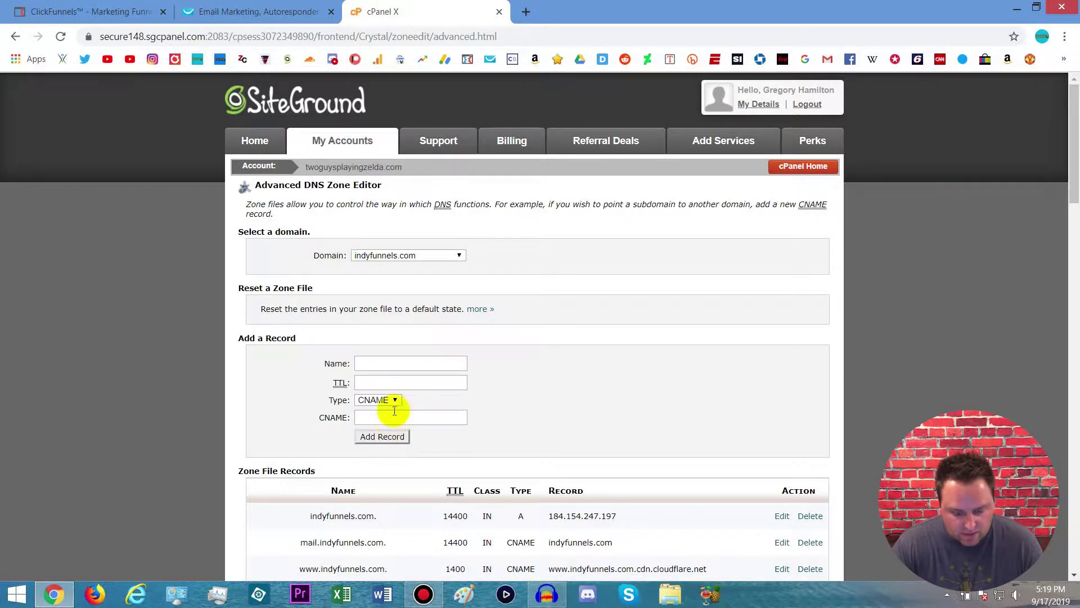
{"action": "left_click", "coordinate": [368, 362]}
{"action": "left_click", "coordinate": [367, 362]}
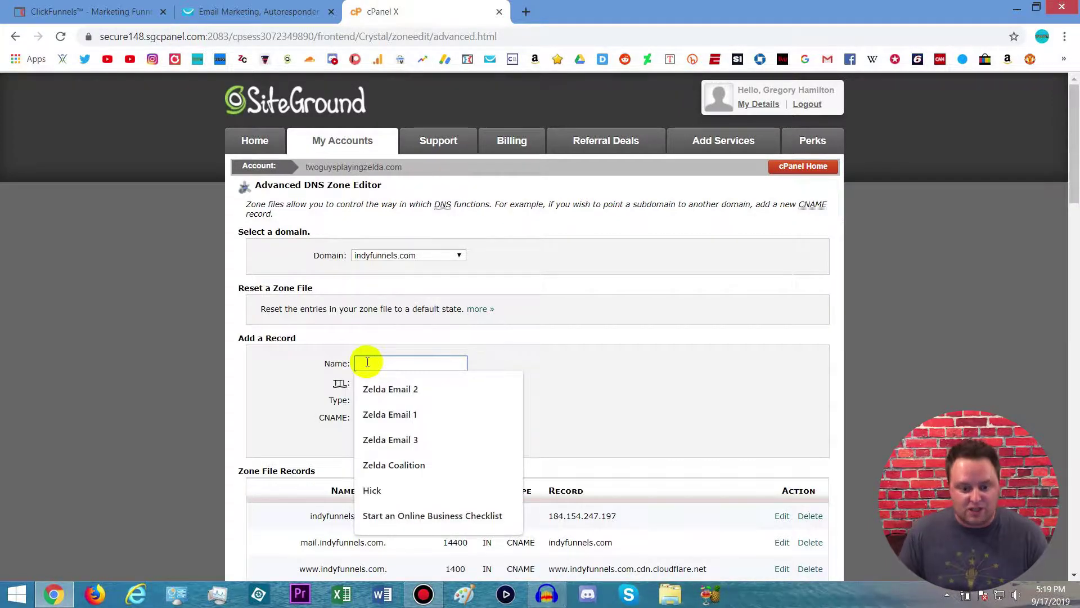
{"action": "type", "text": "goto"}
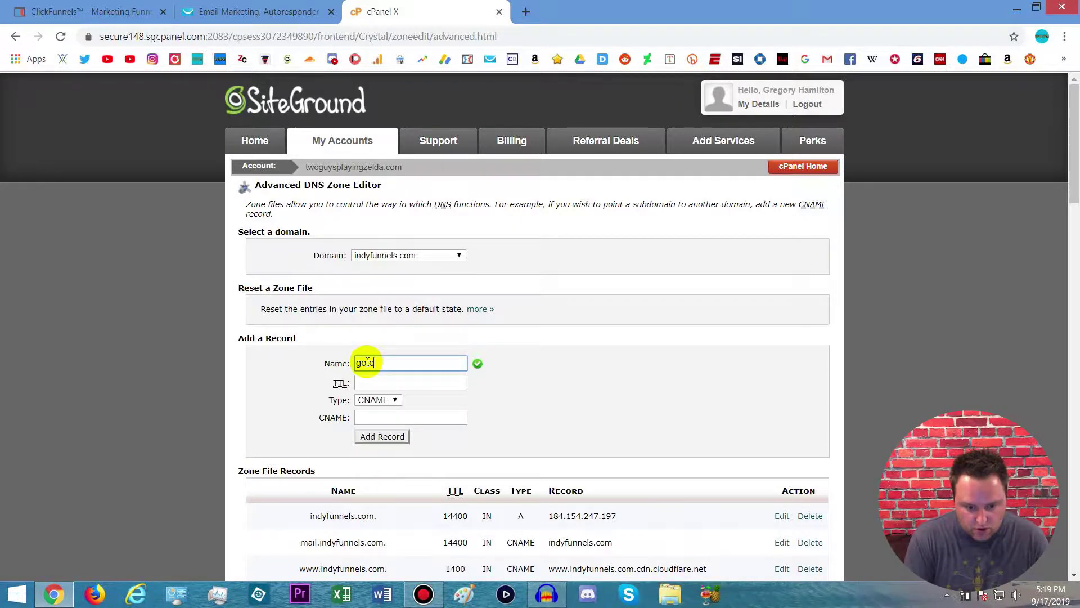
{"action": "key", "text": "Tab"}
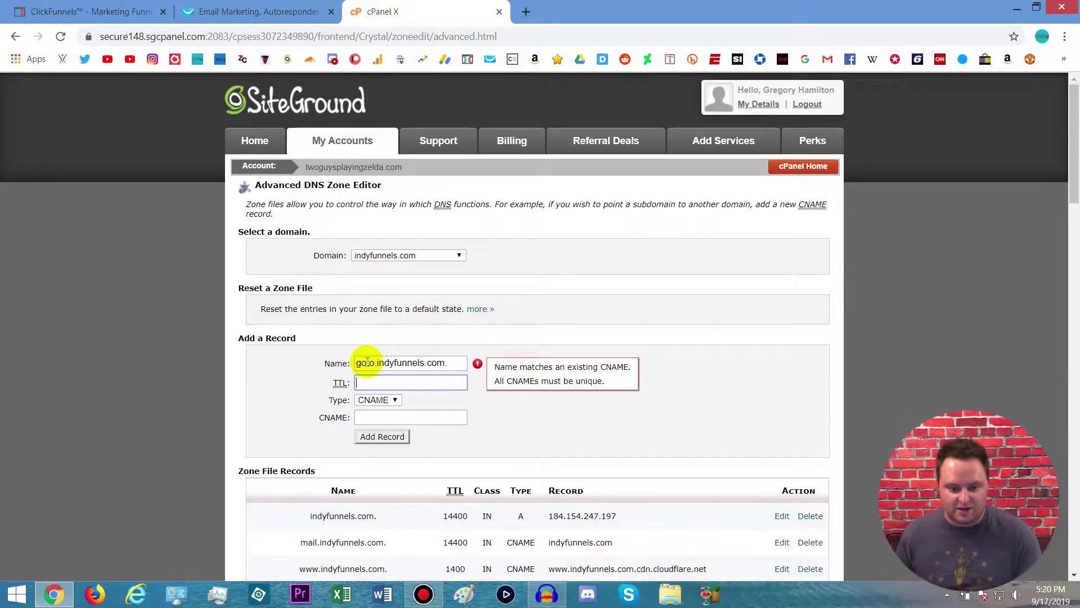
{"action": "type", "text": "1"}
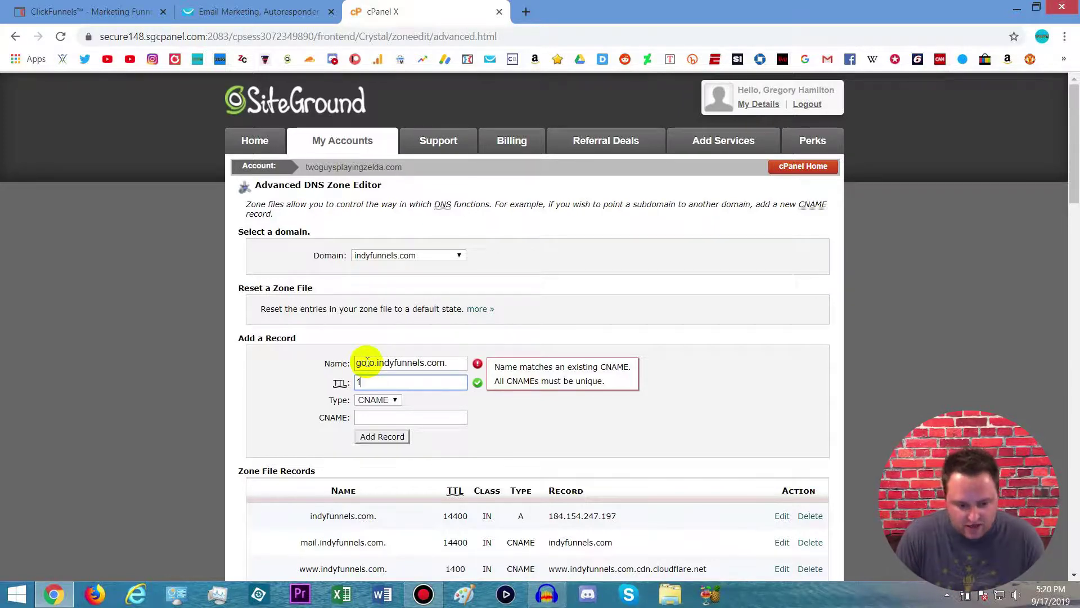
{"action": "type", "text": "44"}
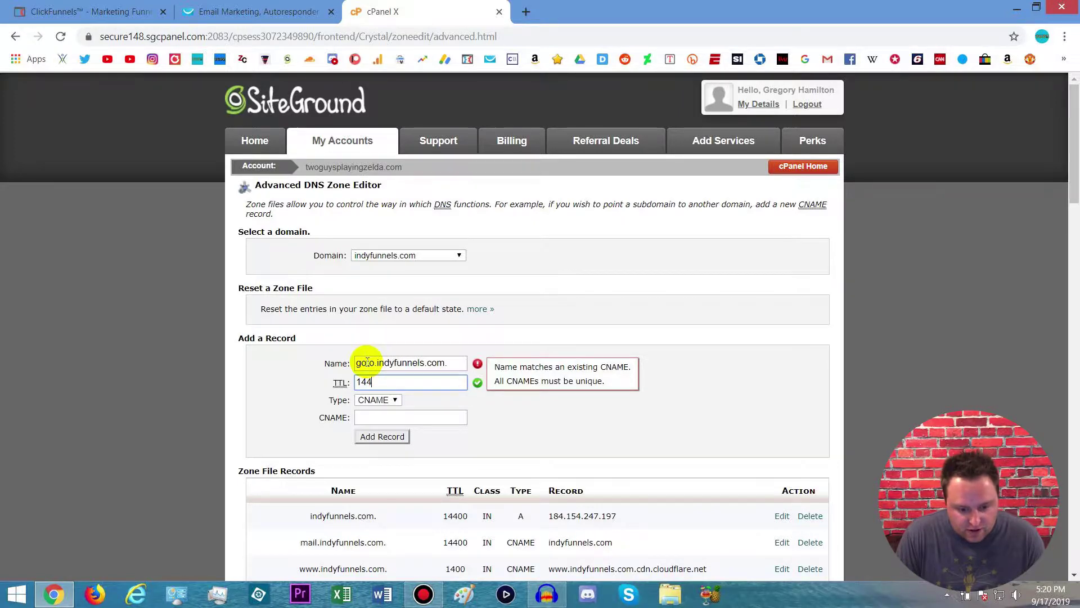
{"action": "type", "text": "00"}
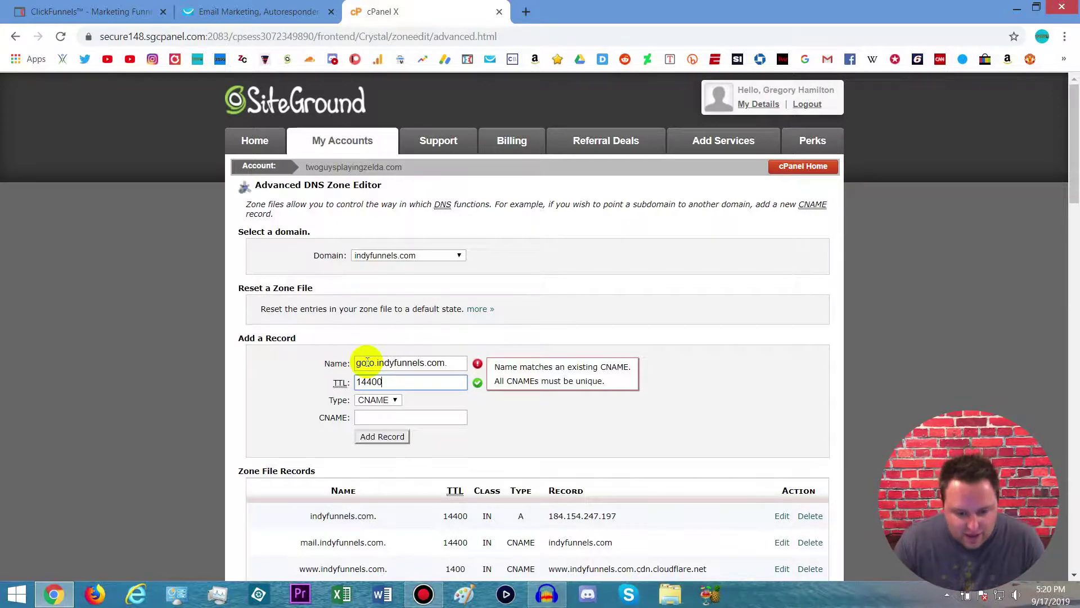
Step: Copy target.clickfunnels.com from the ClickFunnels domain instructions and enter it as the CNAME target of the new SiteGround record
{"action": "left_click", "coordinate": [373, 419]}
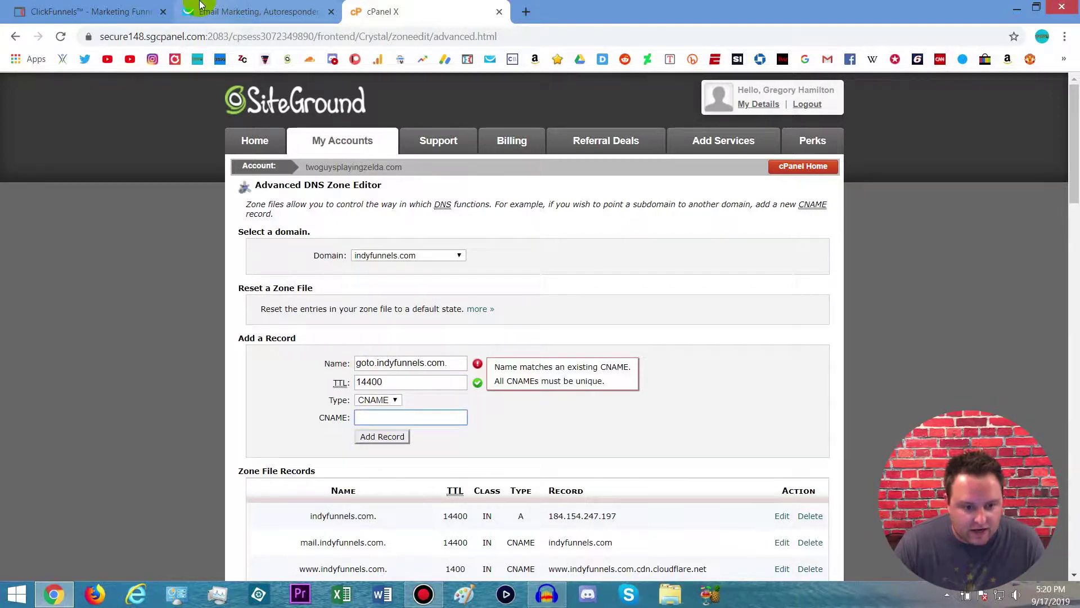
{"action": "left_click", "coordinate": [115, 12]}
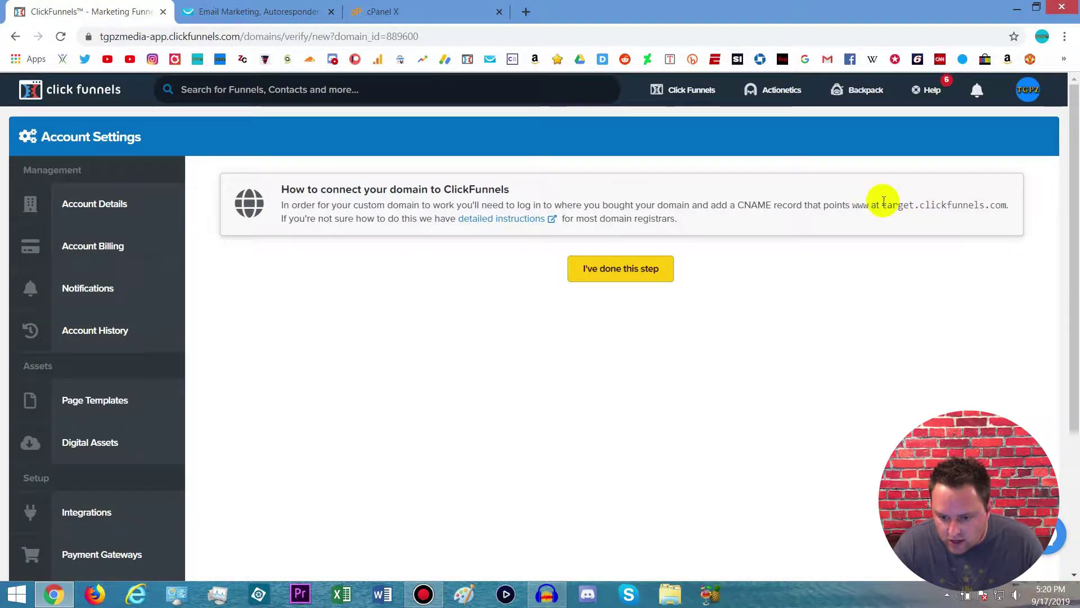
{"action": "left_click_drag", "start_coordinate": [882, 204], "coordinate": [1006, 201]}
{"action": "key", "text": "ctrl+c"}
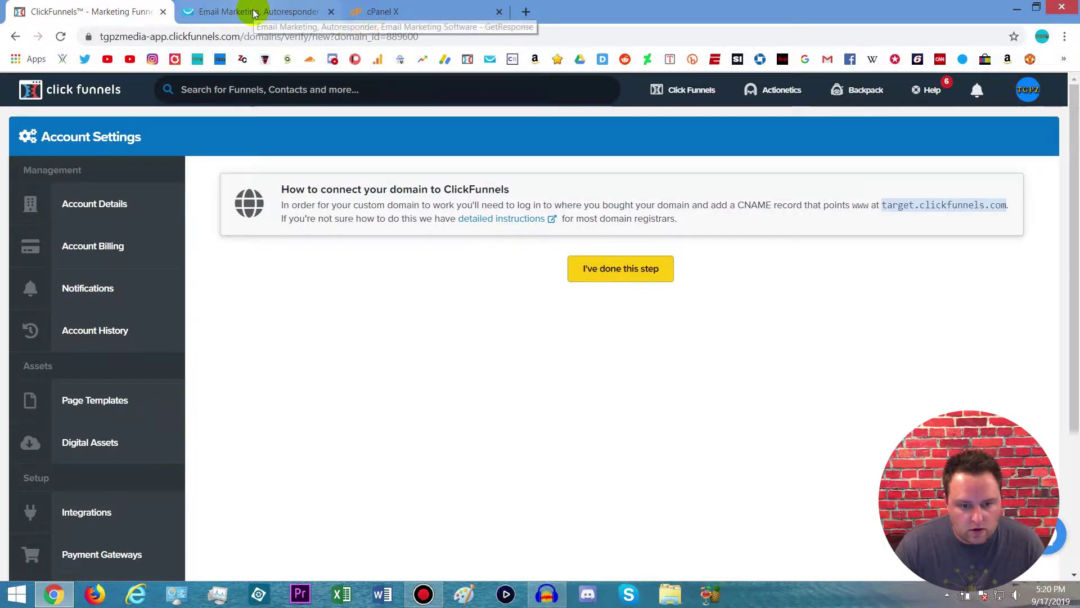
{"action": "left_click", "coordinate": [418, 19]}
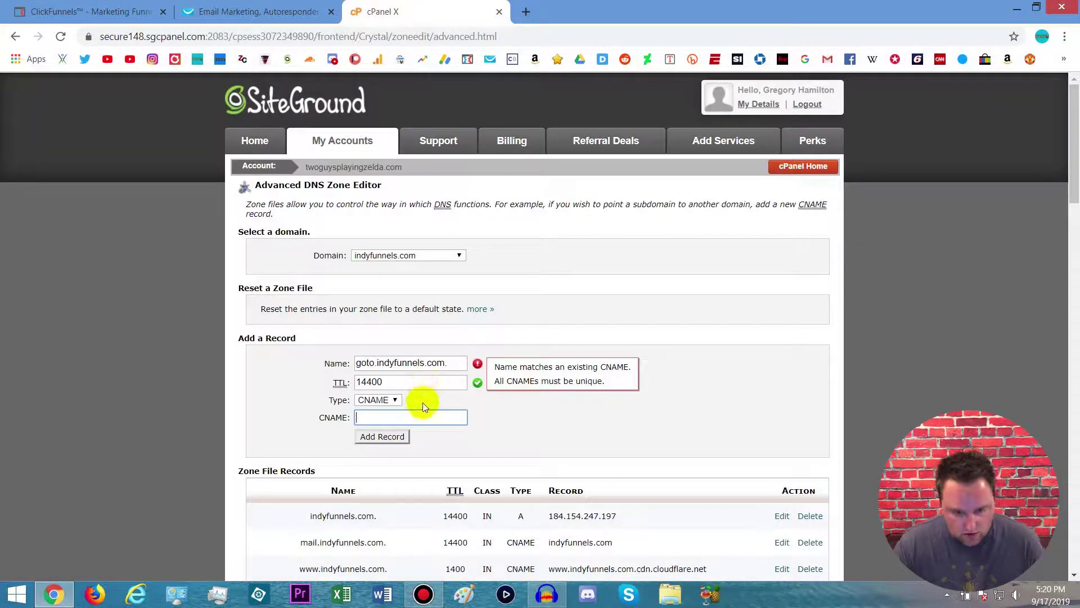
{"action": "left_click", "coordinate": [422, 416]}
{"action": "key", "text": "ctrl+v"}
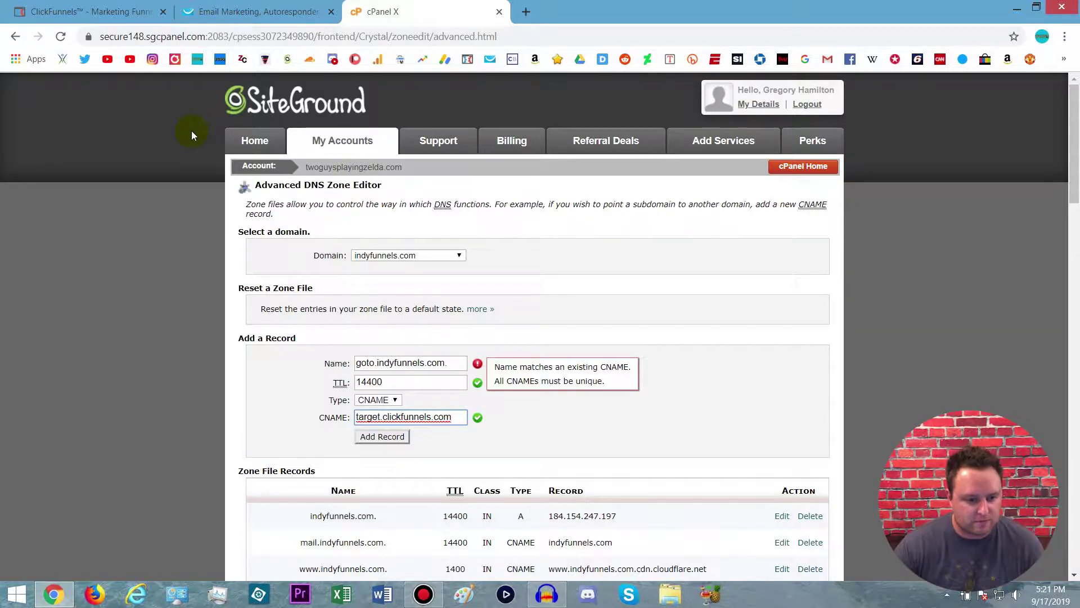
Step: Switch back to ClickFunnels and choose Stripe as the new payment gateway in the account settings
{"action": "left_click", "coordinate": [93, 11]}
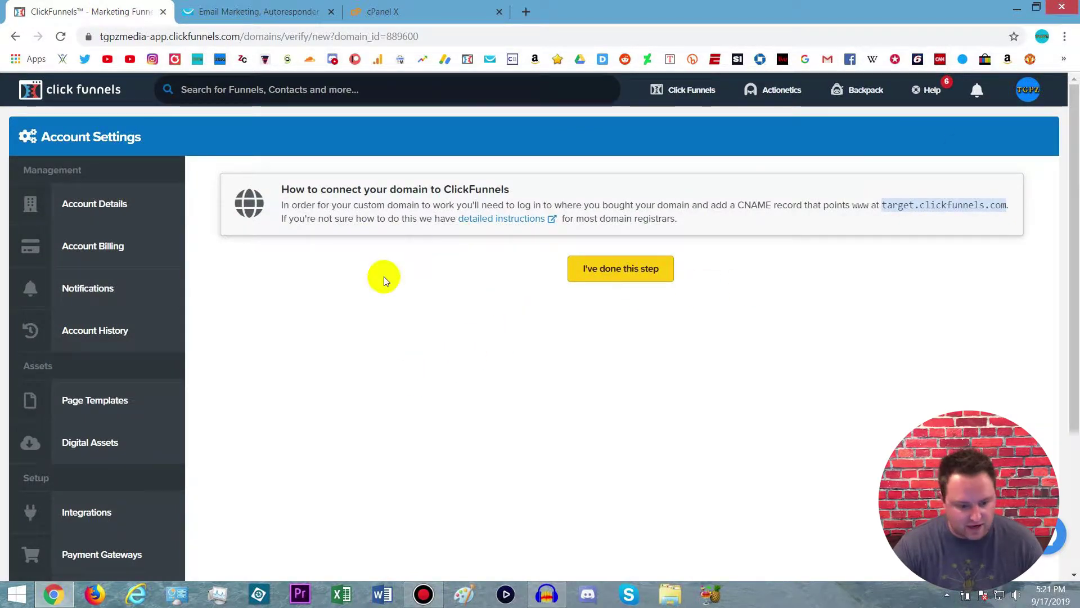
{"action": "scroll", "coordinate": [377, 284], "scroll_direction": "down", "scroll_amount": 2}
{"action": "scroll", "coordinate": [380, 276], "scroll_direction": "up", "scroll_amount": 2}
{"action": "left_click", "coordinate": [1027, 90]}
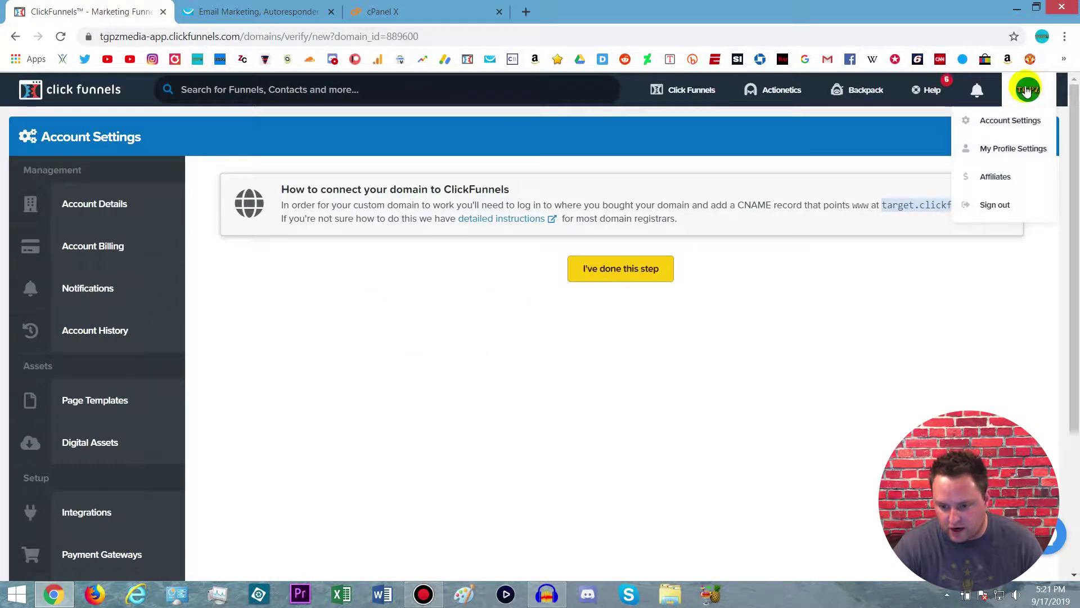
{"action": "left_click", "coordinate": [363, 337]}
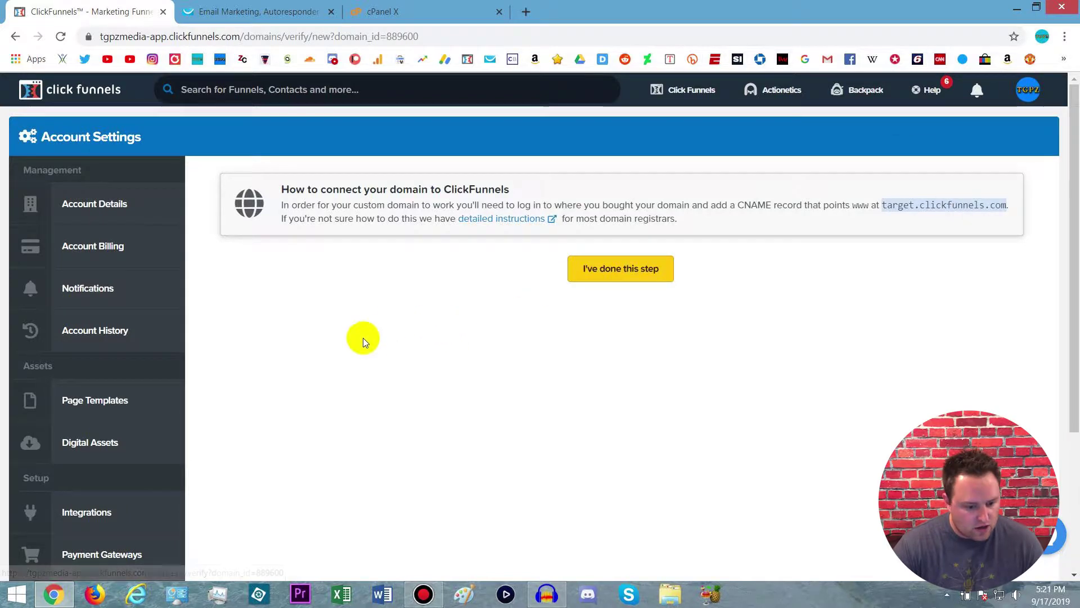
{"action": "scroll", "coordinate": [363, 341], "scroll_direction": "down", "scroll_amount": 3}
{"action": "left_click", "coordinate": [142, 353]}
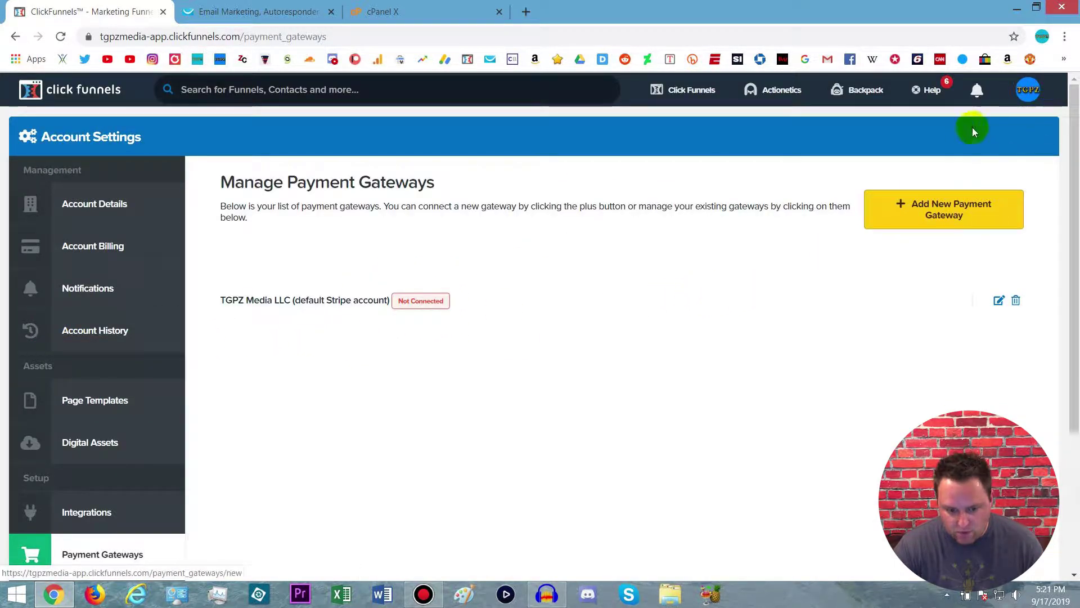
{"action": "left_click", "coordinate": [939, 213]}
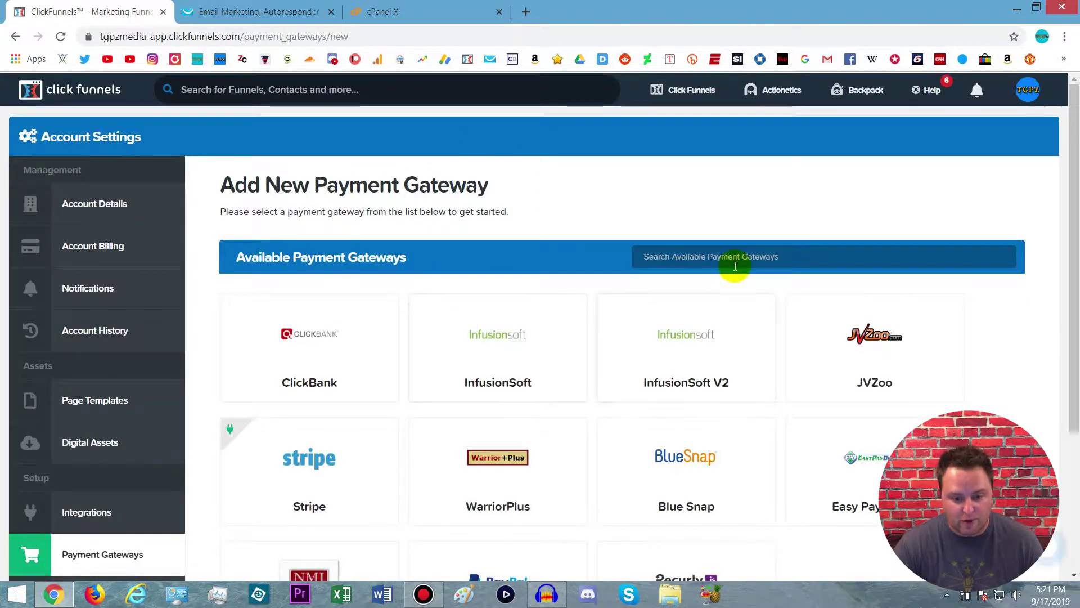
{"action": "scroll", "coordinate": [748, 205], "scroll_direction": "down", "scroll_amount": 3}
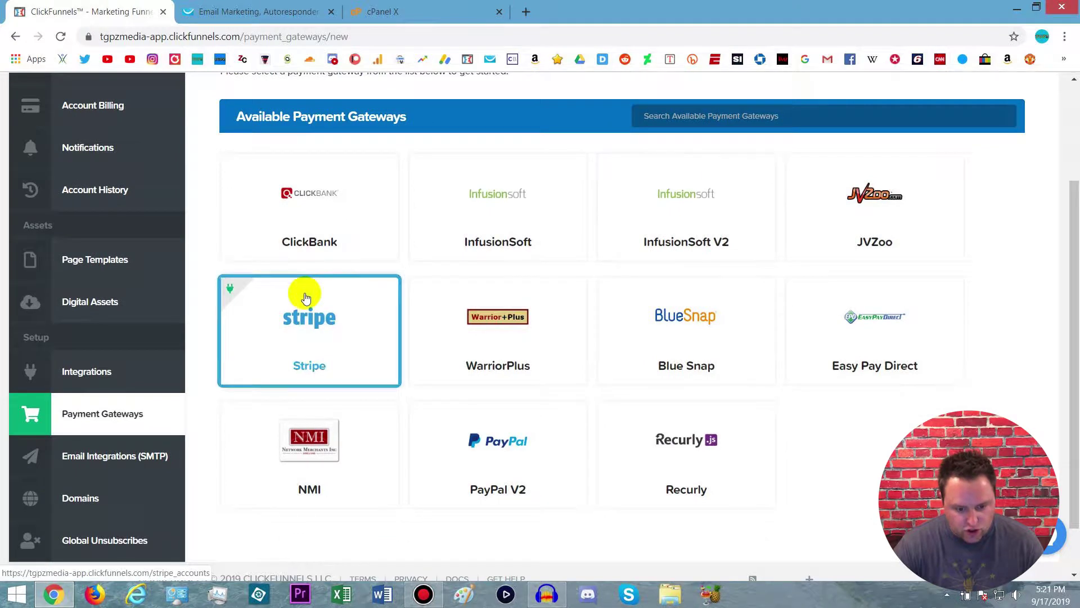
{"action": "left_click", "coordinate": [305, 296]}
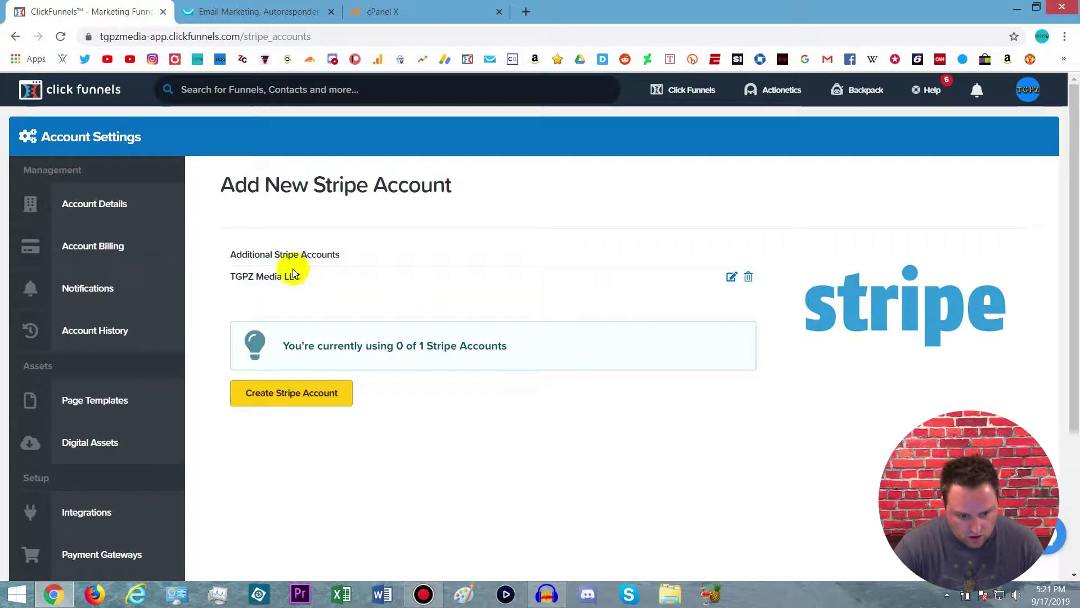
Step: Create a new Stripe account entry named TGPZ Media LLC
{"action": "left_click", "coordinate": [305, 392]}
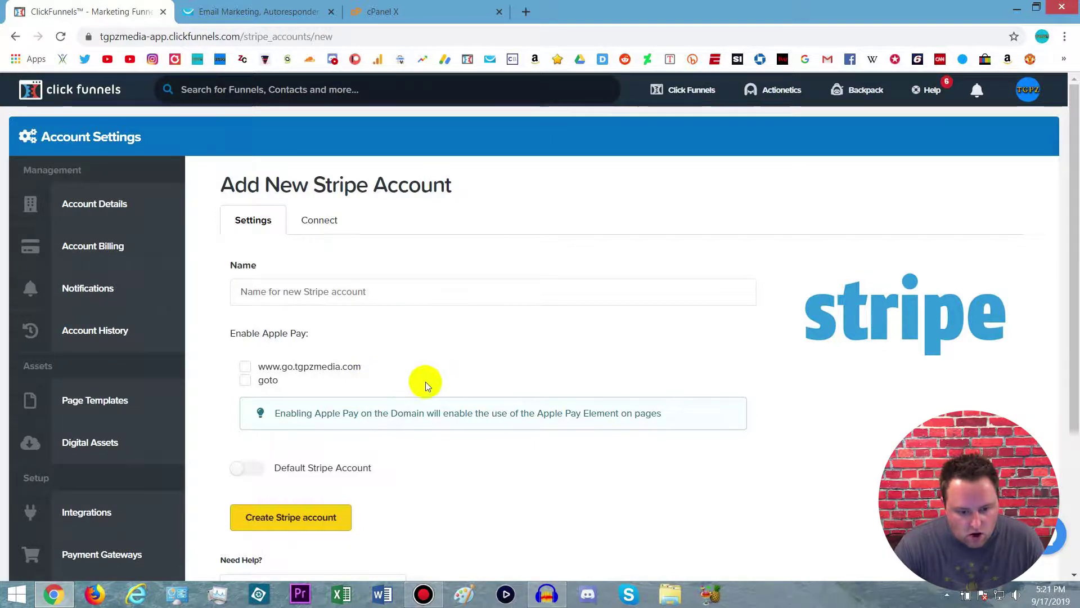
{"action": "left_click", "coordinate": [396, 291]}
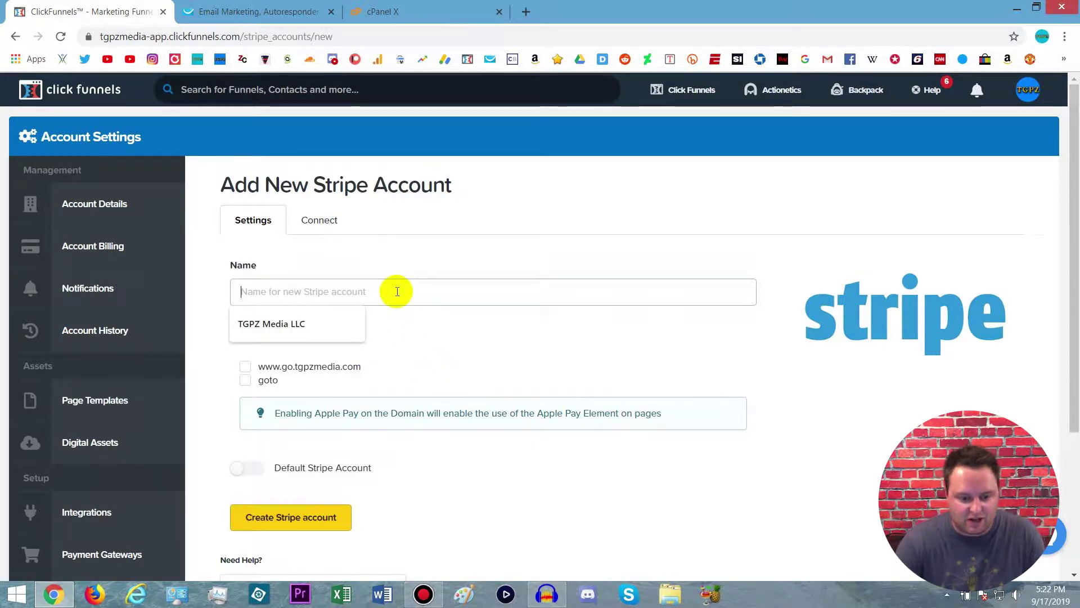
{"action": "left_click", "coordinate": [327, 320]}
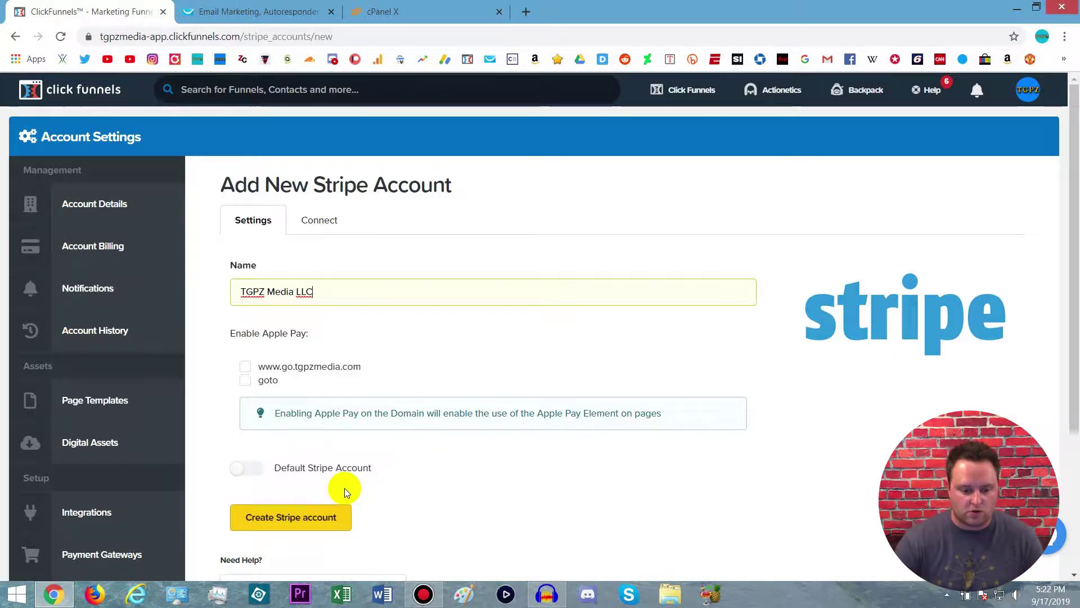
{"action": "left_click", "coordinate": [309, 523]}
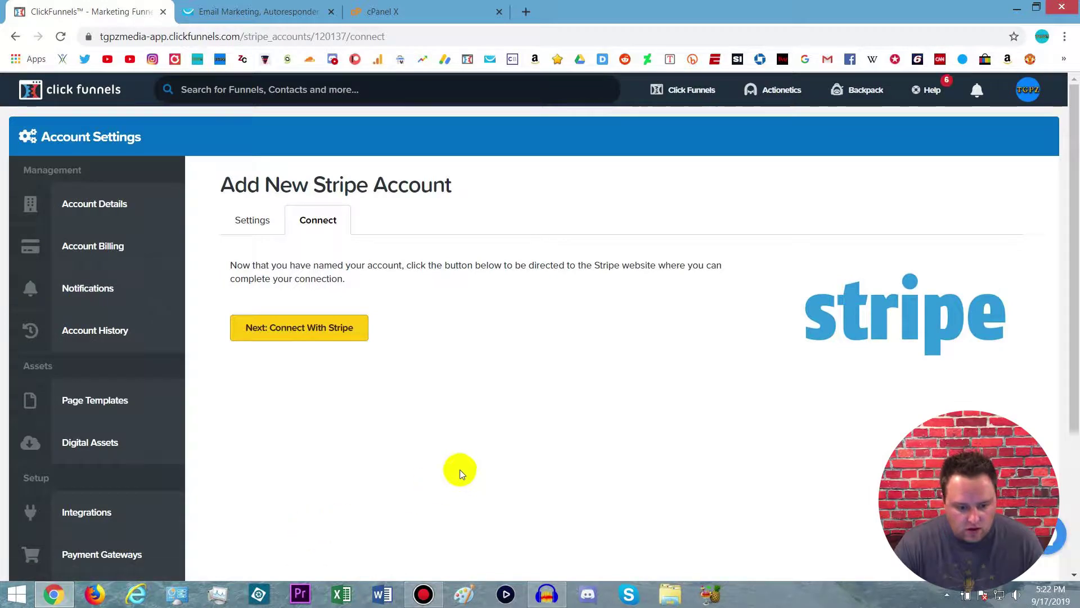
Step: Proceed to the Stripe connection page and examine the account activation form from business details through to the access authorization
{"action": "left_click", "coordinate": [306, 331]}
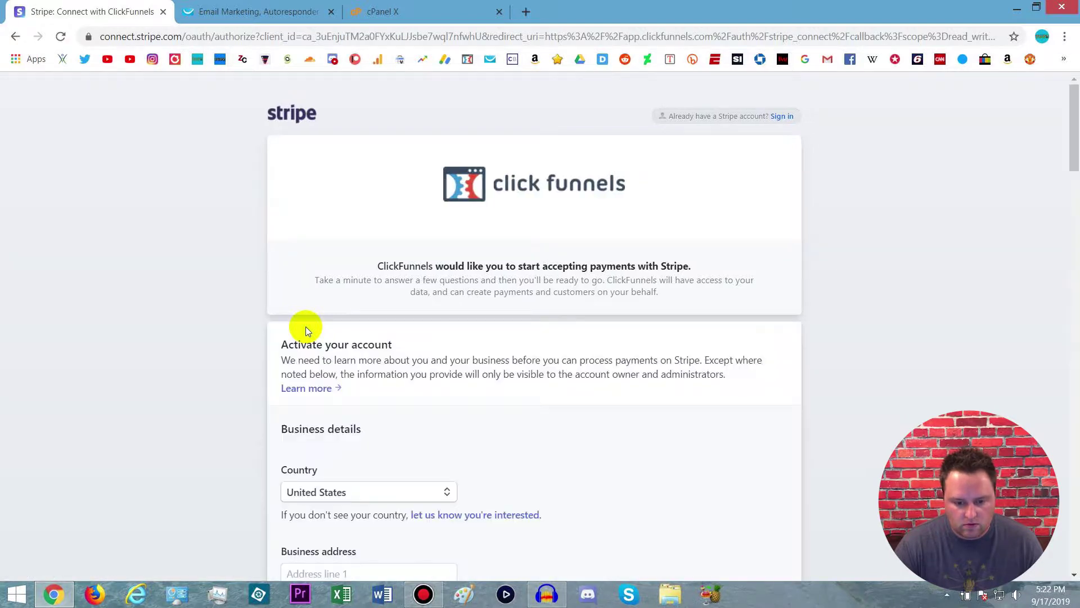
{"action": "scroll", "coordinate": [820, 348], "scroll_direction": "down", "scroll_amount": 6}
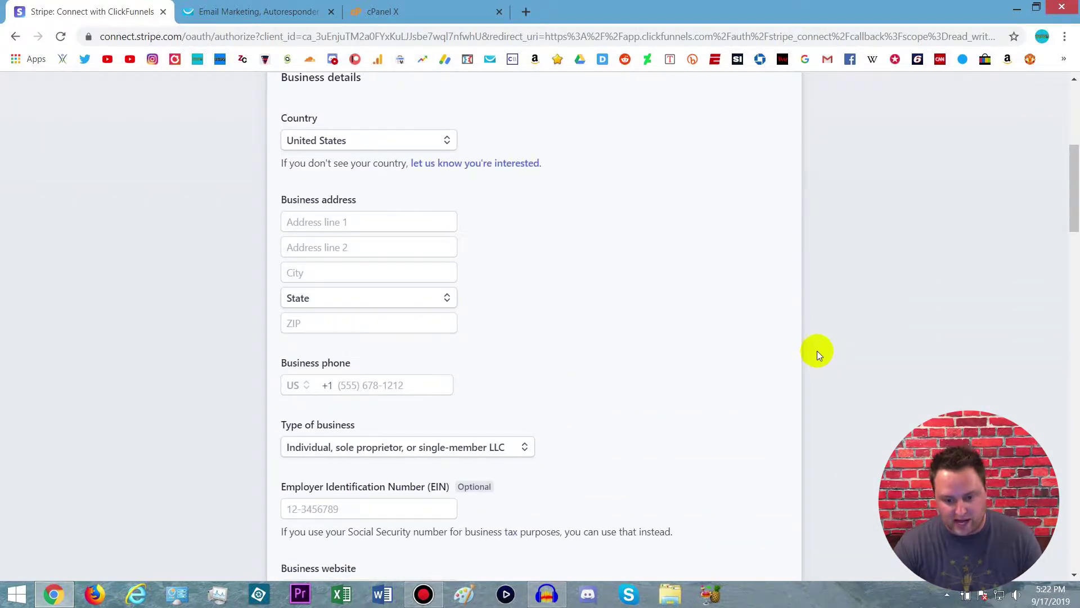
{"action": "scroll", "coordinate": [818, 350], "scroll_direction": "down", "scroll_amount": 2}
{"action": "scroll", "coordinate": [818, 350], "scroll_direction": "down", "scroll_amount": 1}
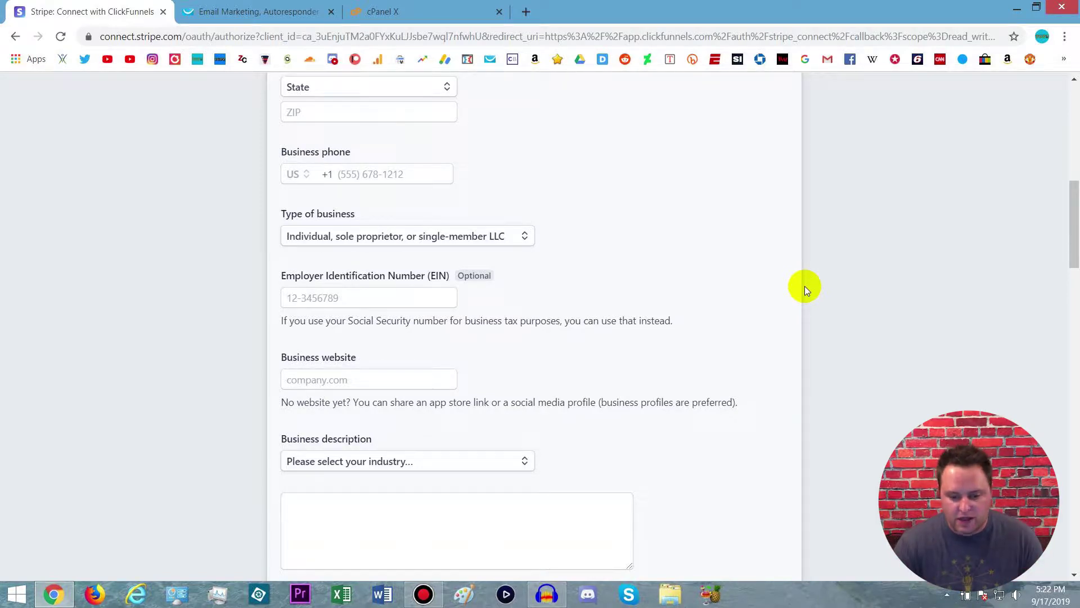
{"action": "scroll", "coordinate": [805, 286], "scroll_direction": "down", "scroll_amount": 9}
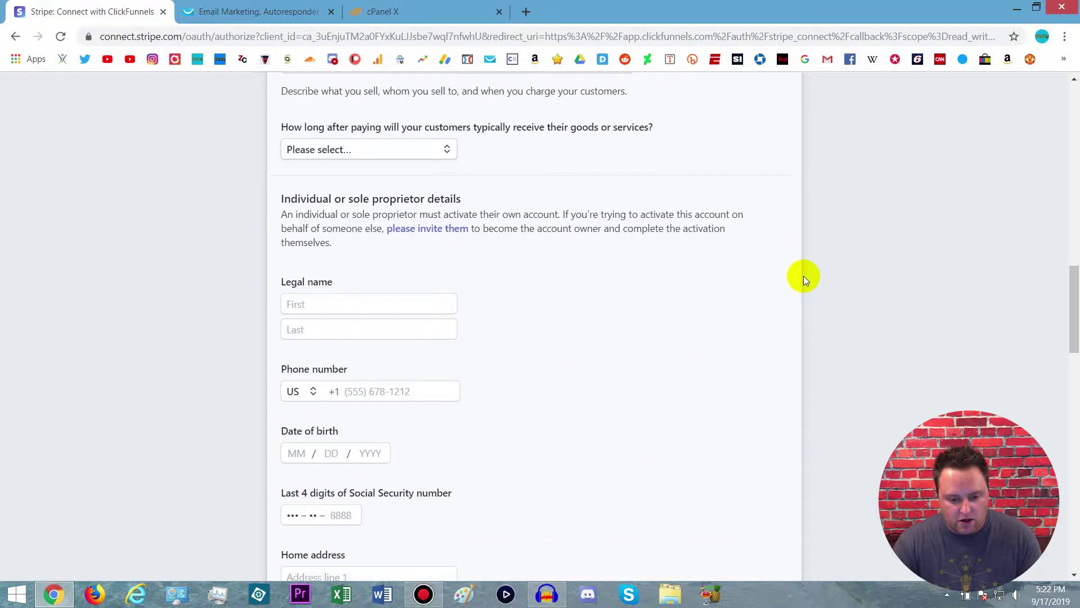
{"action": "scroll", "coordinate": [803, 276], "scroll_direction": "down", "scroll_amount": 10}
{"action": "scroll", "coordinate": [804, 282], "scroll_direction": "down", "scroll_amount": 10}
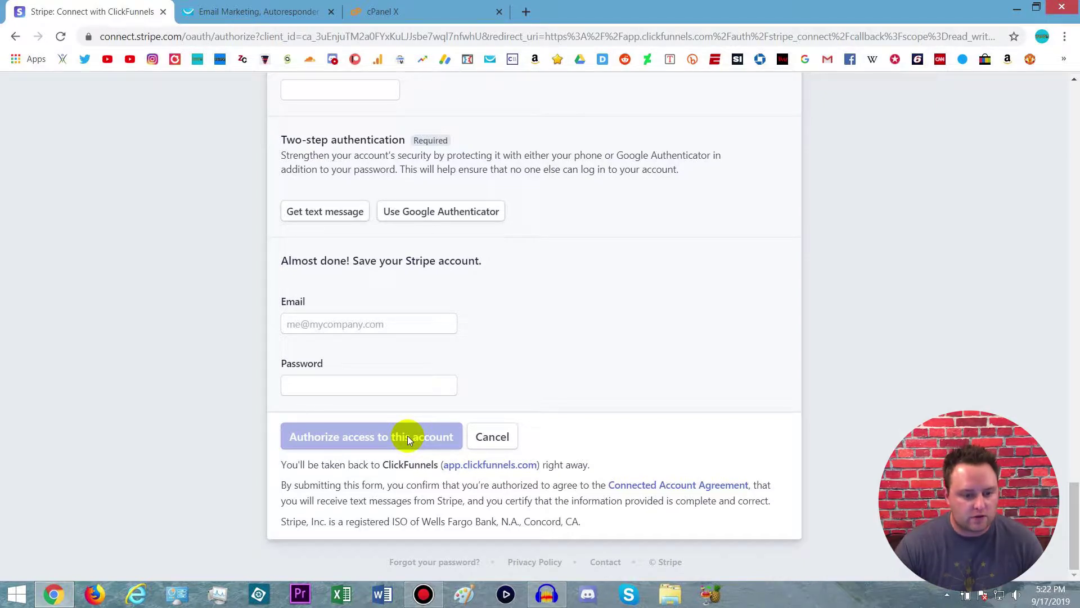
Step: Open indyfunnels.com in a new browser tab, dismiss the free guides popup, and go to the site's WordPress dashboard
{"action": "left_click", "coordinate": [526, 10]}
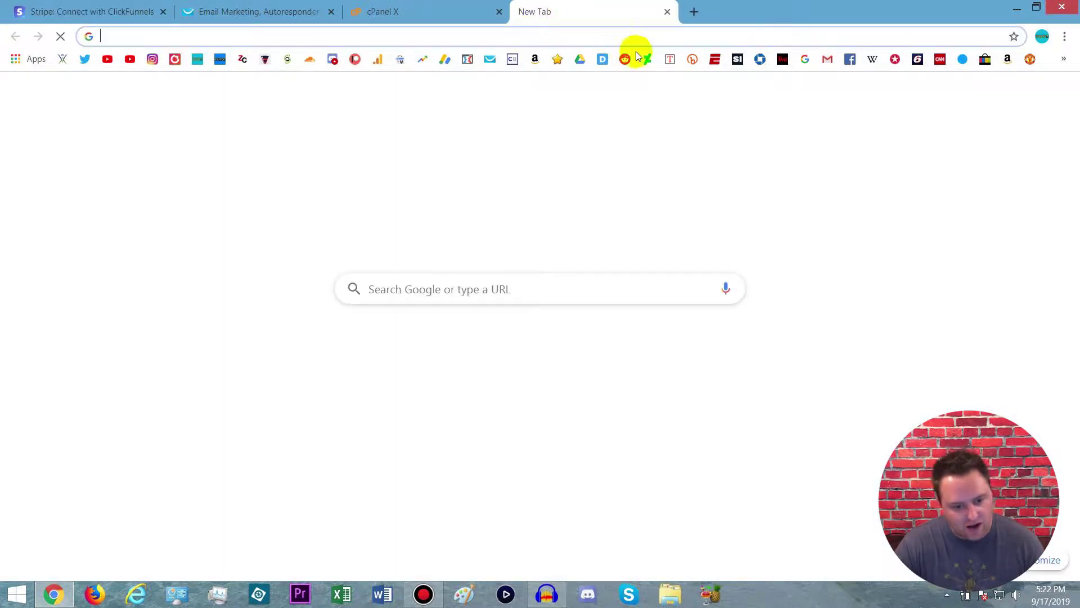
{"action": "left_click", "coordinate": [265, 61]}
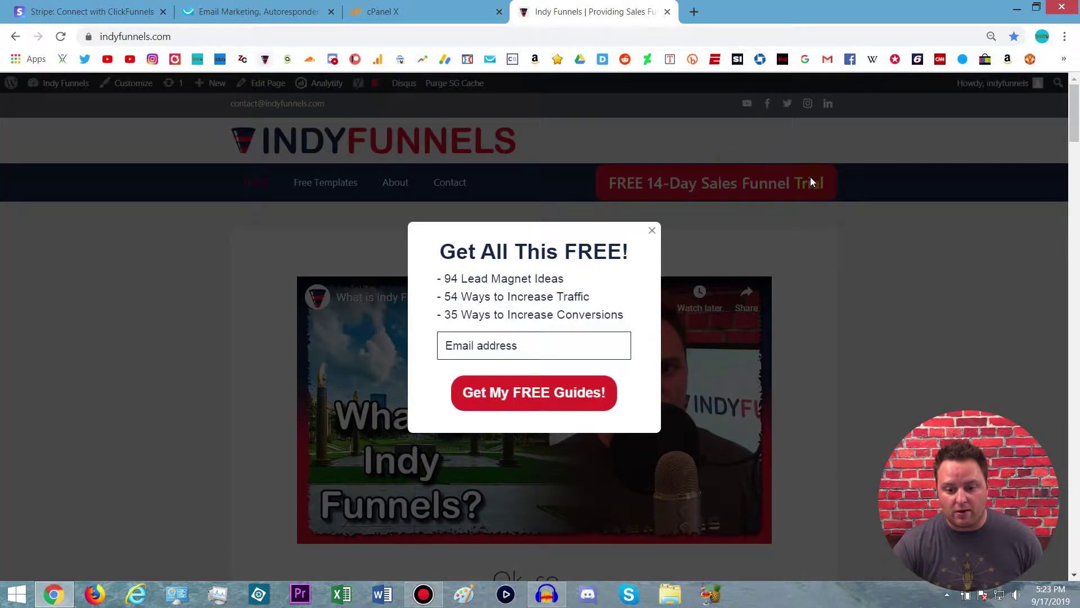
{"action": "left_click", "coordinate": [651, 231]}
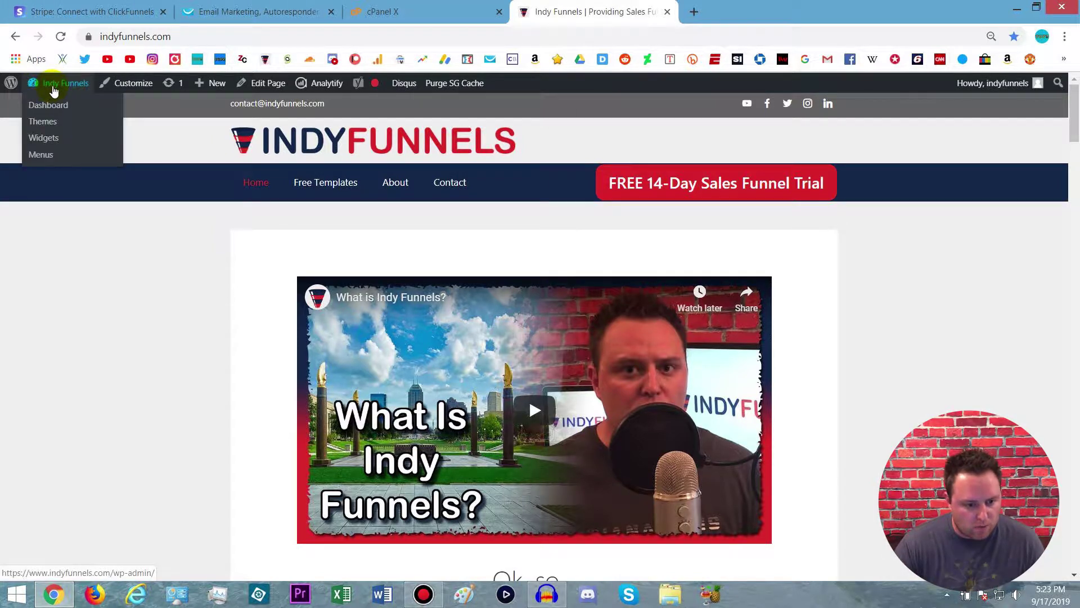
{"action": "left_click", "coordinate": [54, 106]}
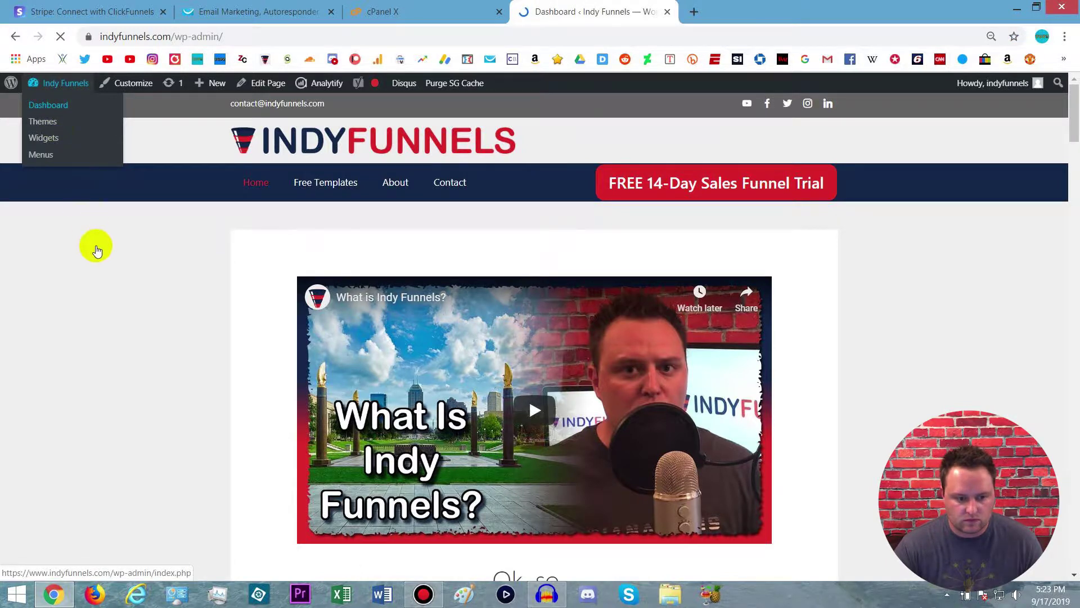
Step: Search the WordPress plugin directory for clickfunnels from the page for adding plugins
{"action": "scroll", "coordinate": [96, 501], "scroll_direction": "down", "scroll_amount": 5}
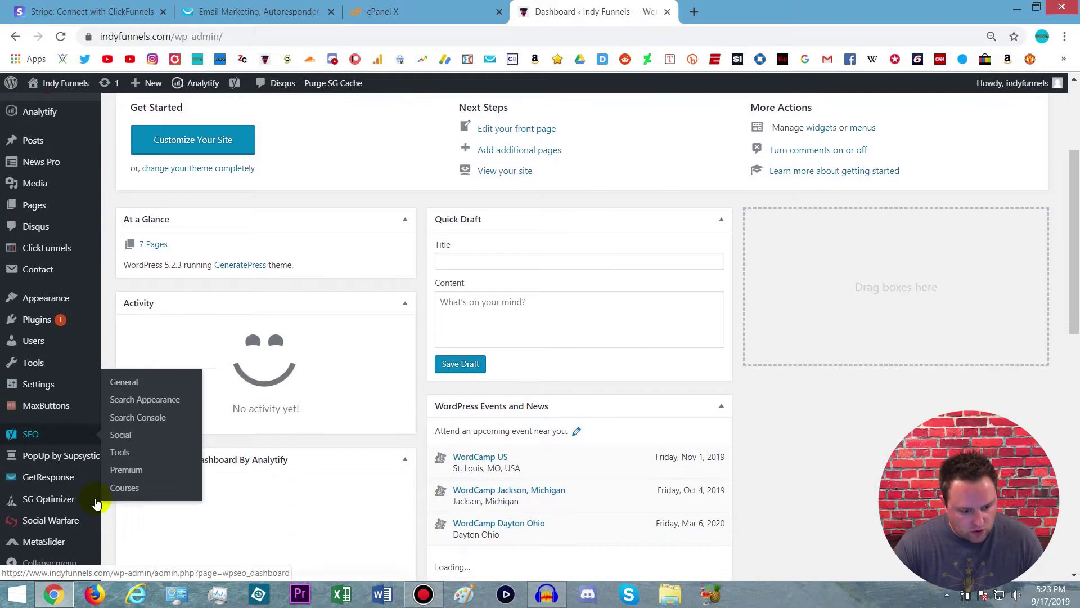
{"action": "mouse_move", "coordinate": [45, 325]}
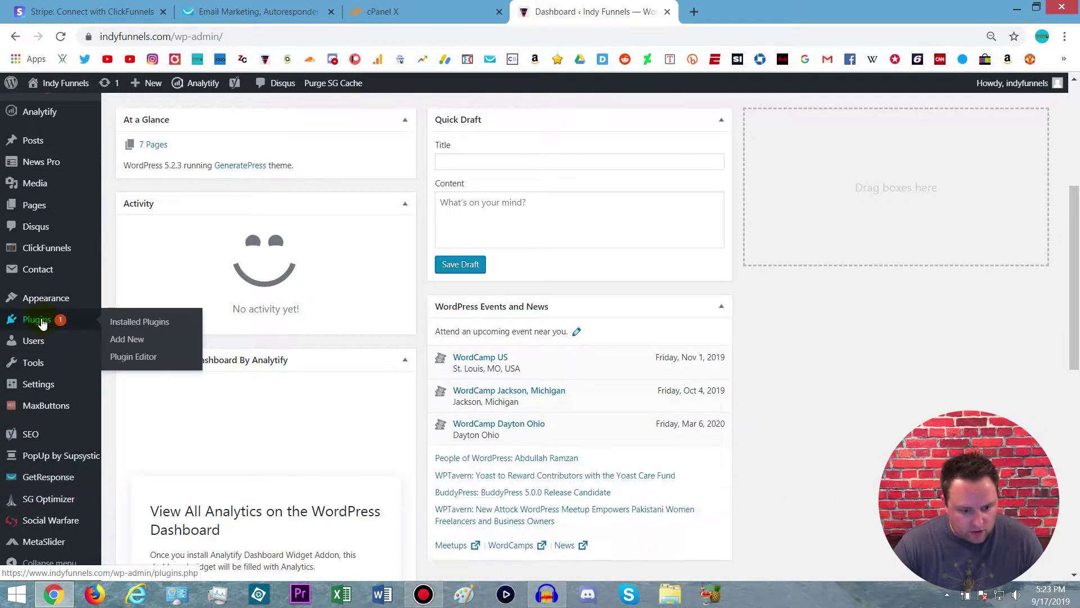
{"action": "left_click", "coordinate": [125, 341]}
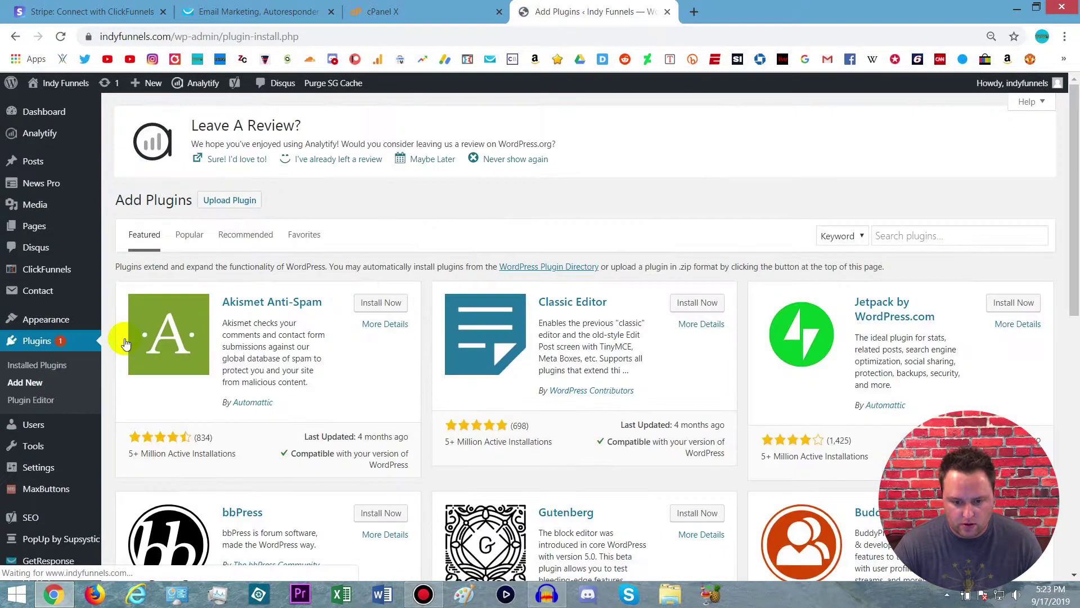
{"action": "left_click", "coordinate": [959, 236]}
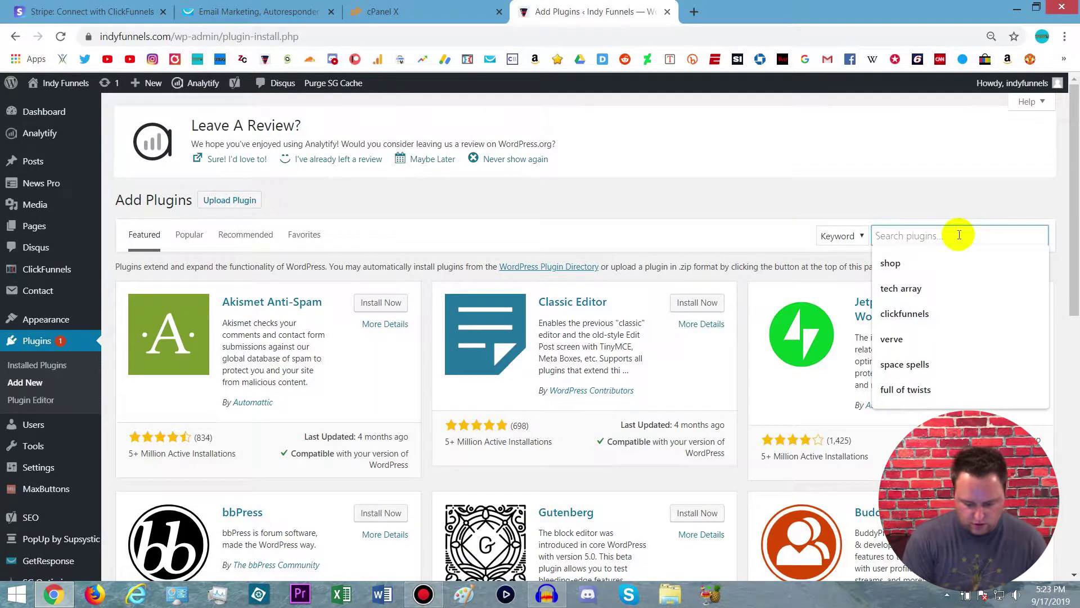
{"action": "type", "text": "clickfunnels"}
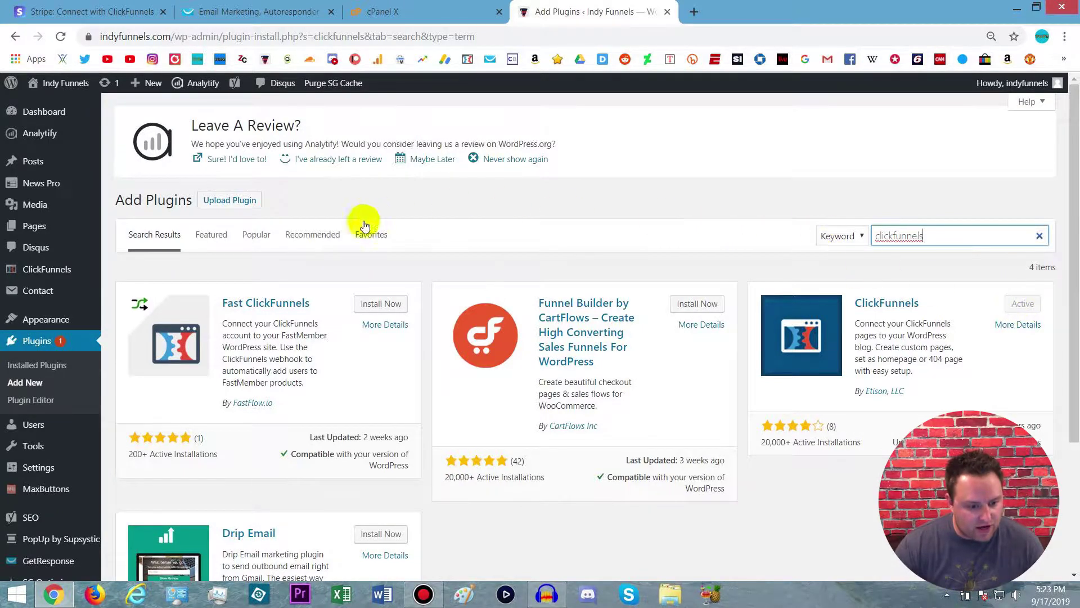
Step: Open the ClickFunnels plugin's settings in WordPress to view the API connection fields
{"action": "mouse_move", "coordinate": [73, 194]}
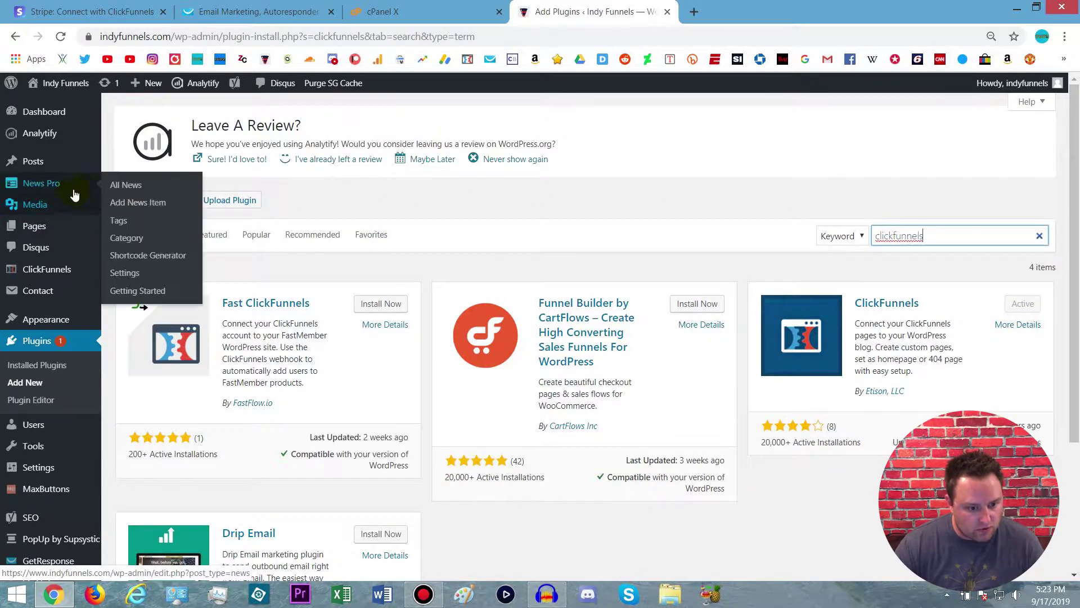
{"action": "left_click", "coordinate": [54, 273]}
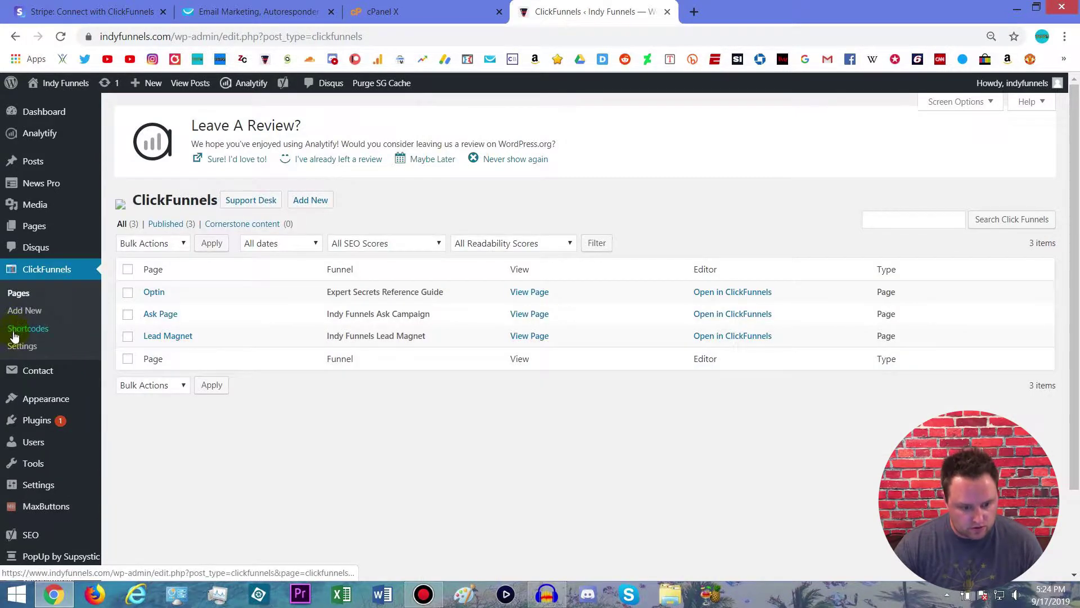
{"action": "left_click", "coordinate": [20, 349]}
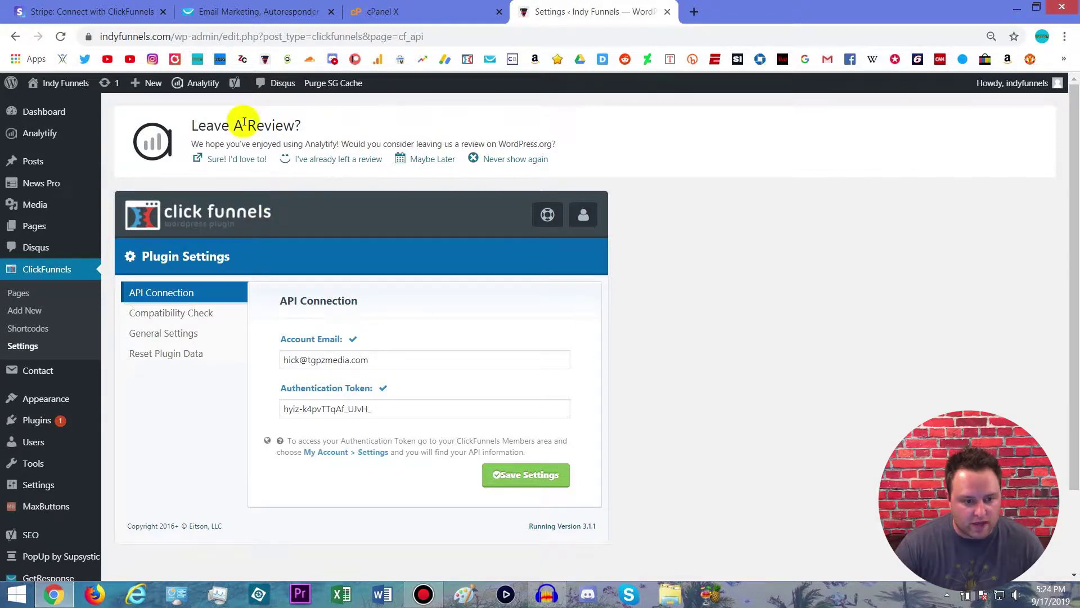
Step: Switch back to ClickFunnels and expand the WordPress API section in the account settings to view the key
{"action": "left_click", "coordinate": [64, 12]}
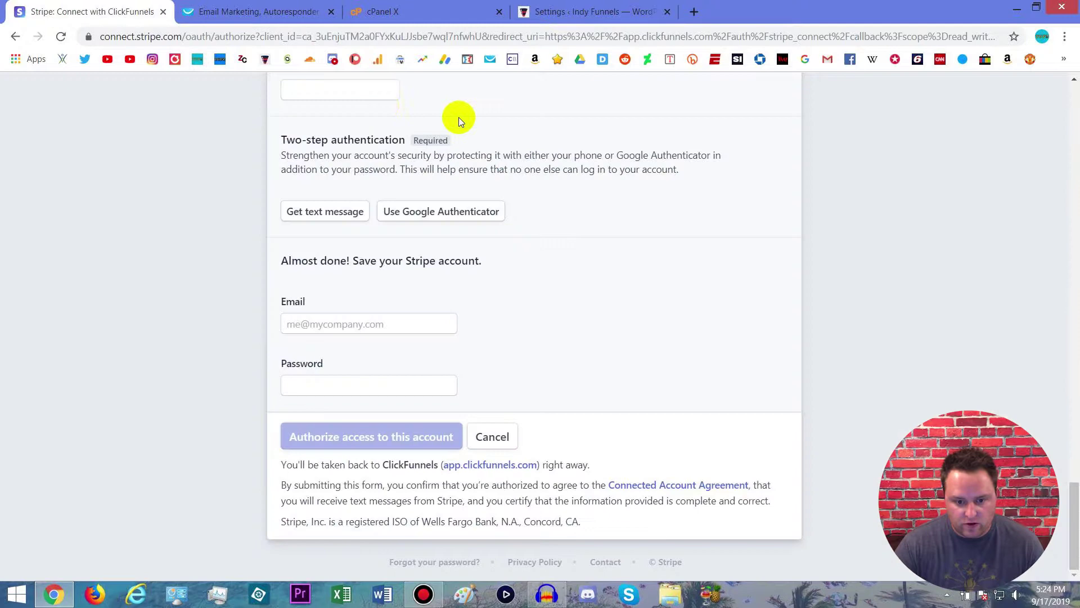
{"action": "left_click", "coordinate": [464, 60]}
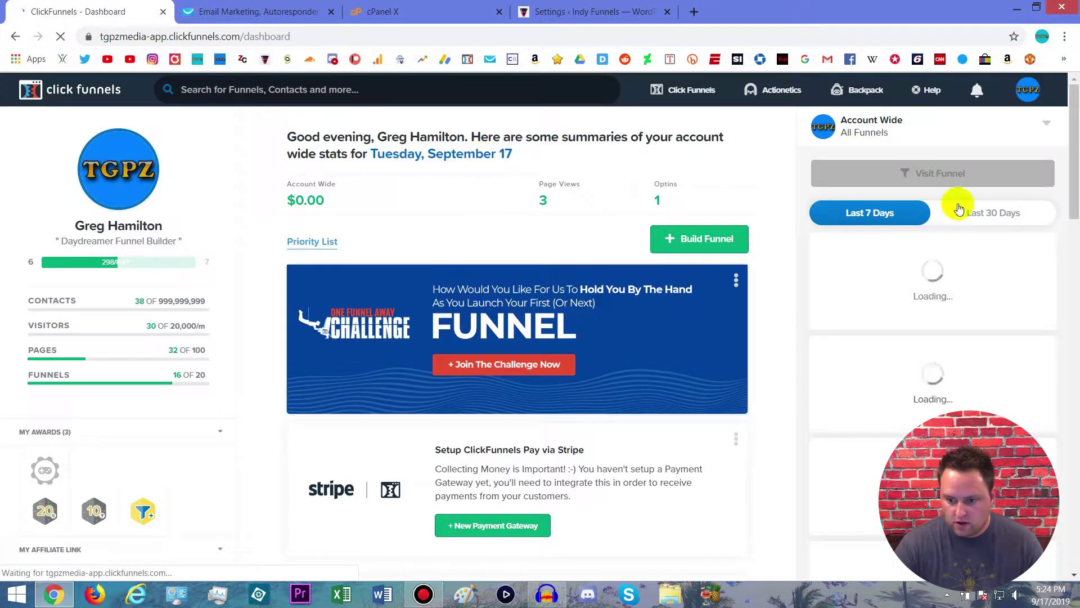
{"action": "left_click", "coordinate": [1028, 89]}
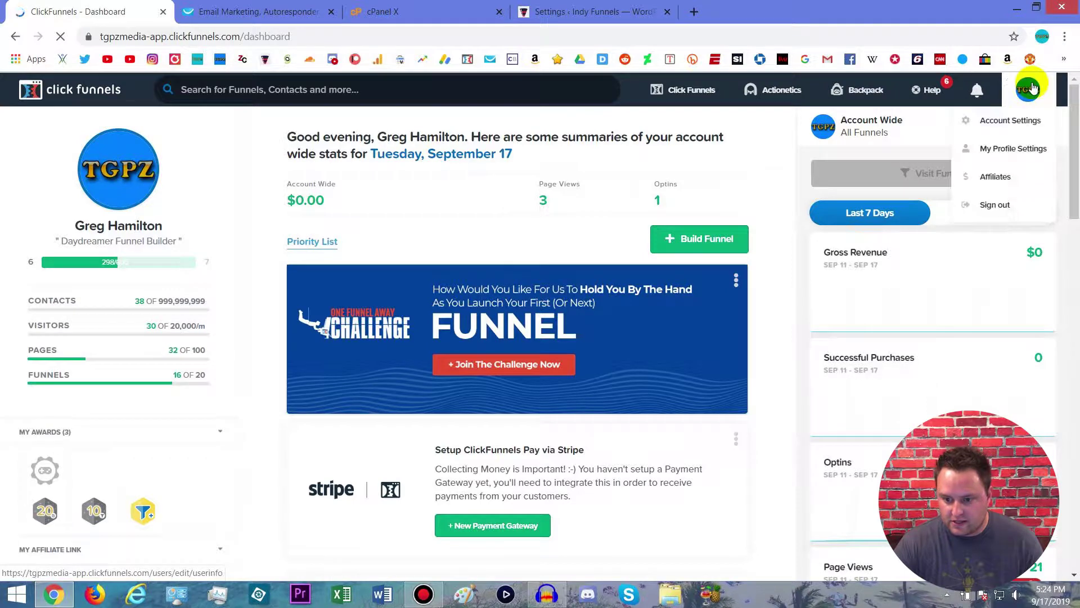
{"action": "left_click", "coordinate": [1024, 121]}
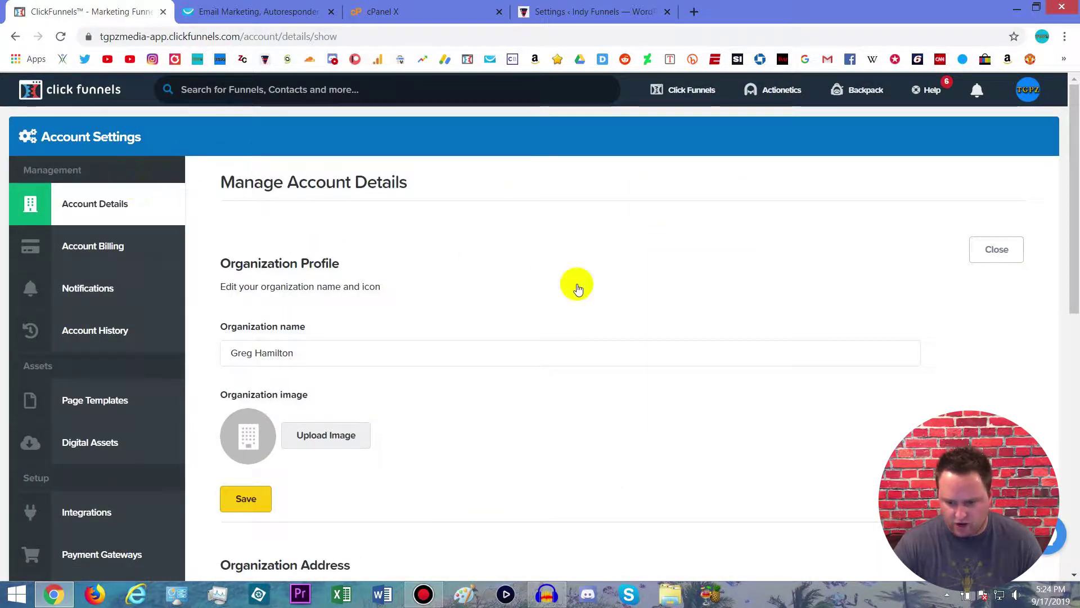
{"action": "scroll", "coordinate": [889, 317], "scroll_direction": "down", "scroll_amount": 10}
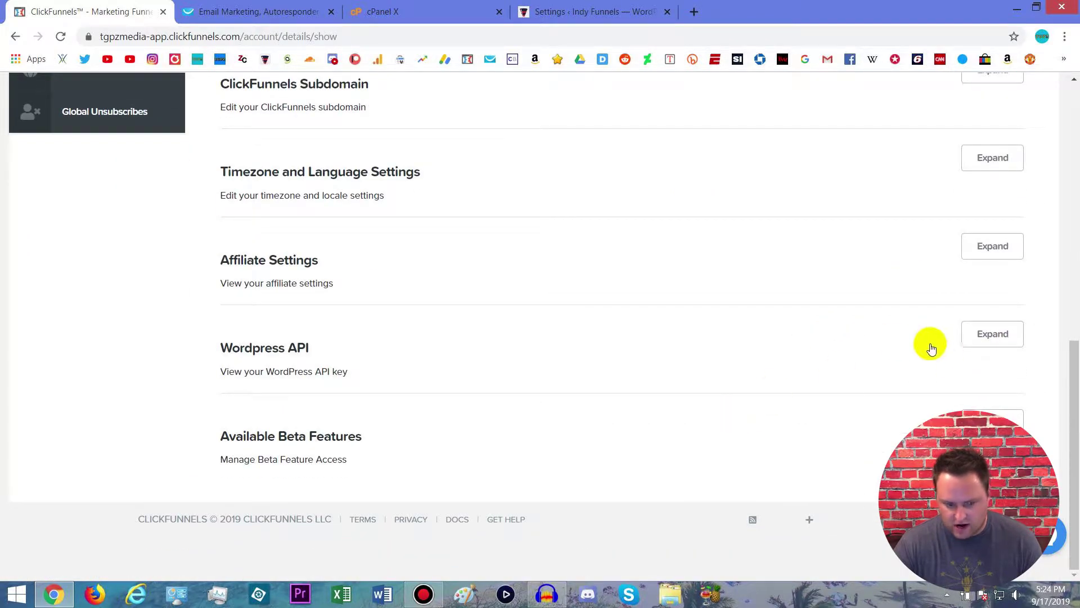
{"action": "left_click", "coordinate": [1005, 338]}
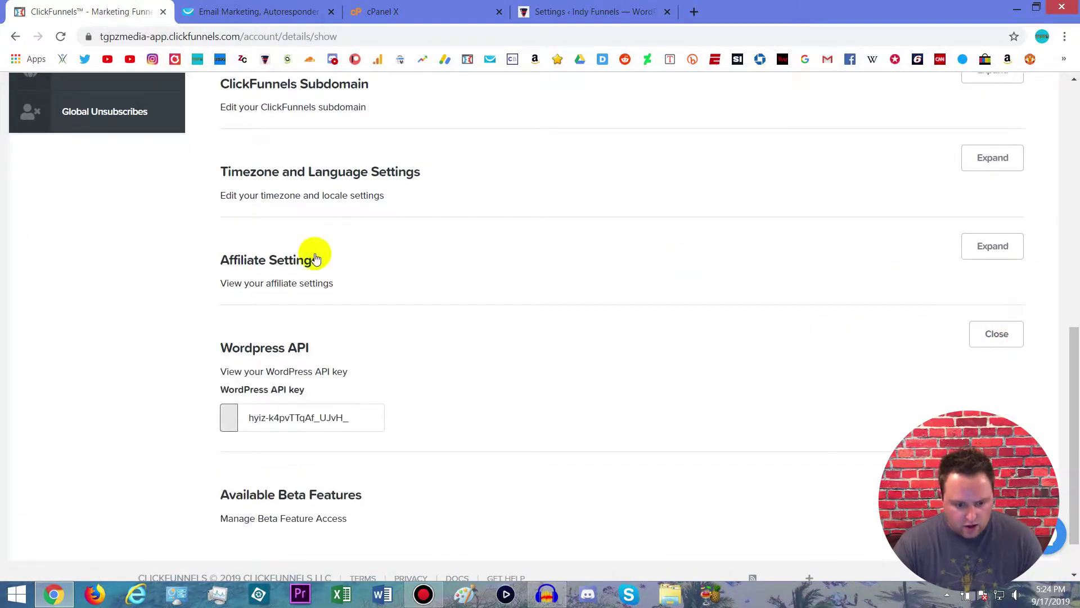
Step: Return to the WordPress plugin settings to check the authentication token and the compatibility check
{"action": "left_click", "coordinate": [577, 13]}
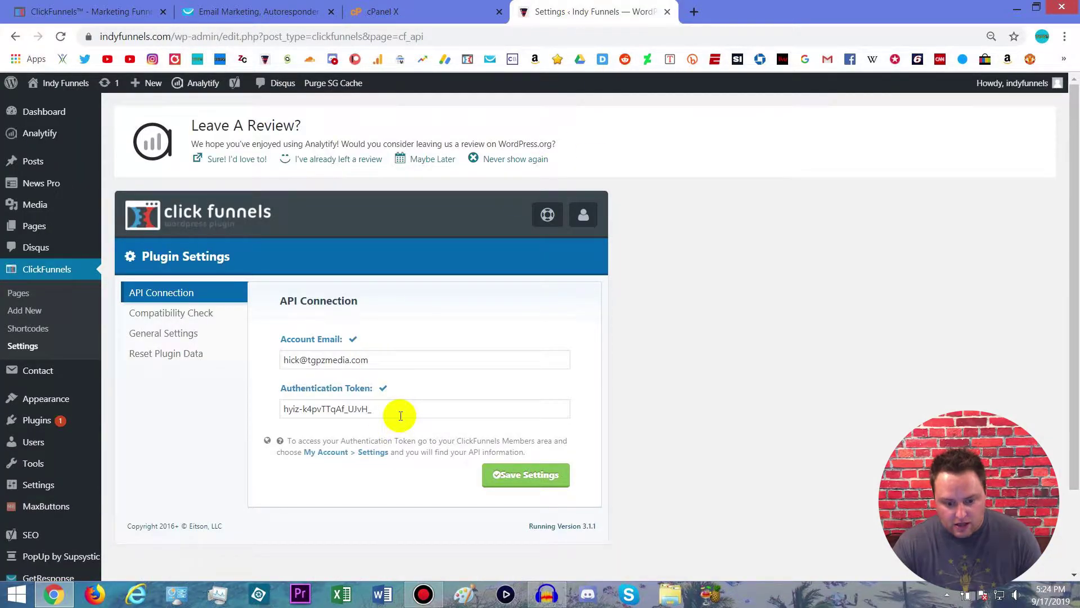
{"action": "left_click", "coordinate": [198, 316]}
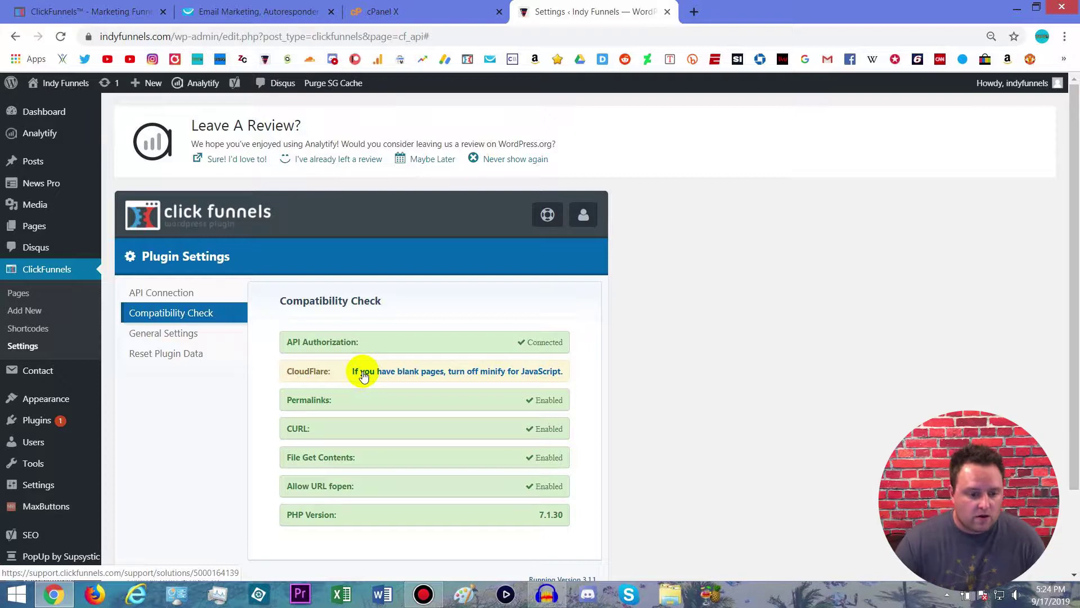
Step: Start a new ClickFunnels page in WordPress as a Regular Page for the Starting Online Business Checklist Lead Magnet (Conquer Theme) funnel
{"action": "left_click", "coordinate": [28, 295]}
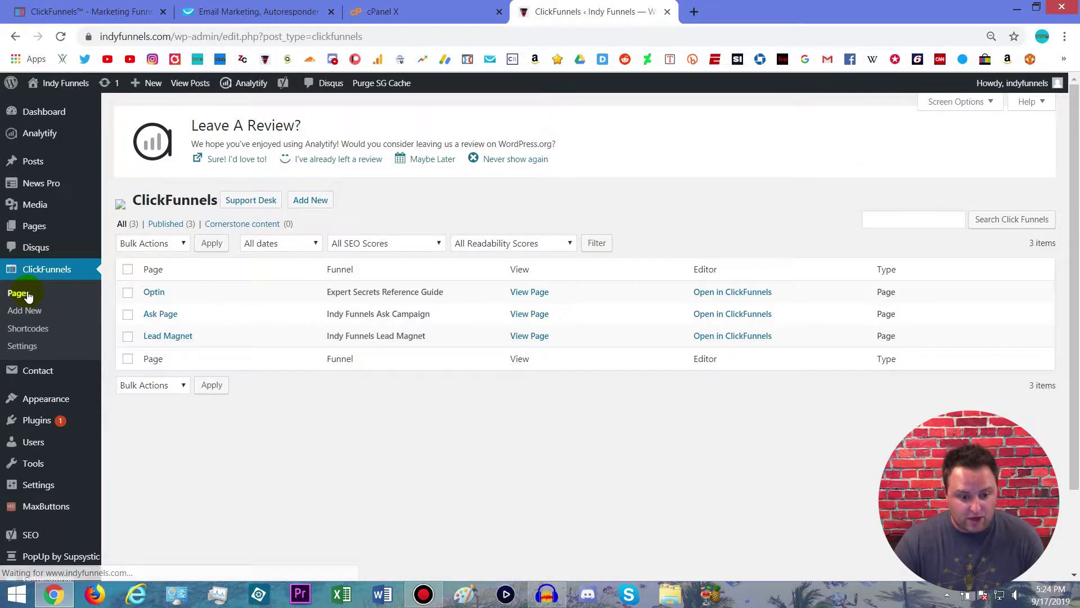
{"action": "left_click", "coordinate": [311, 201]}
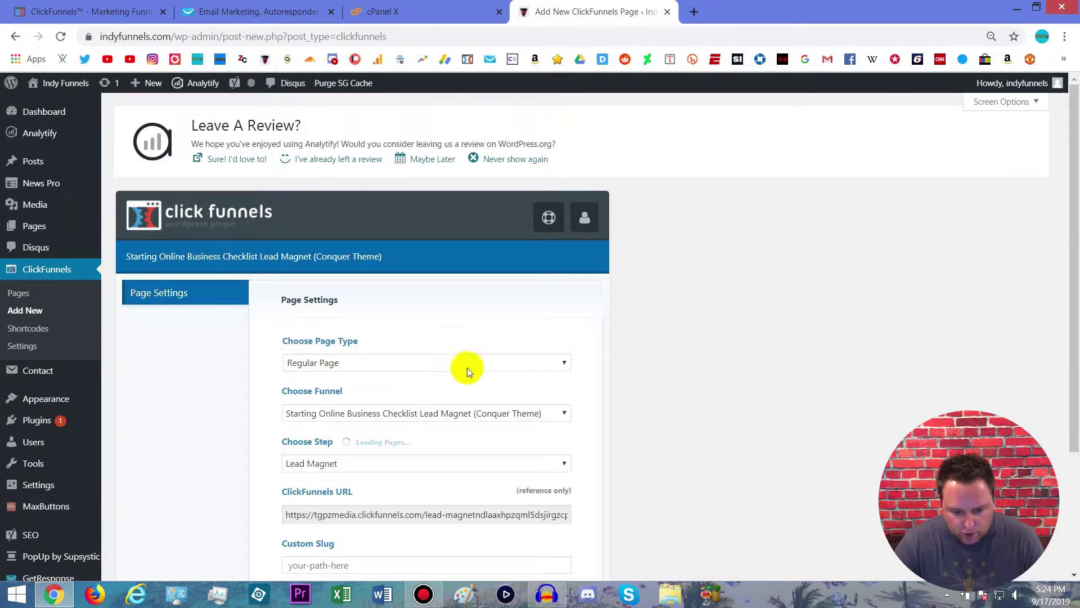
{"action": "left_click", "coordinate": [560, 366]}
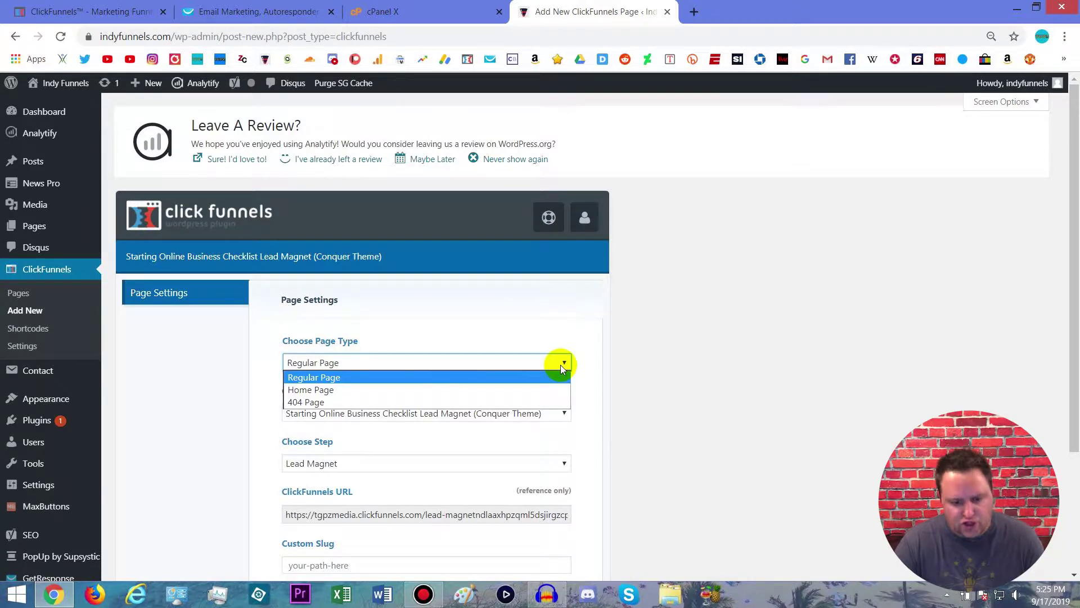
{"action": "left_click", "coordinate": [555, 365]}
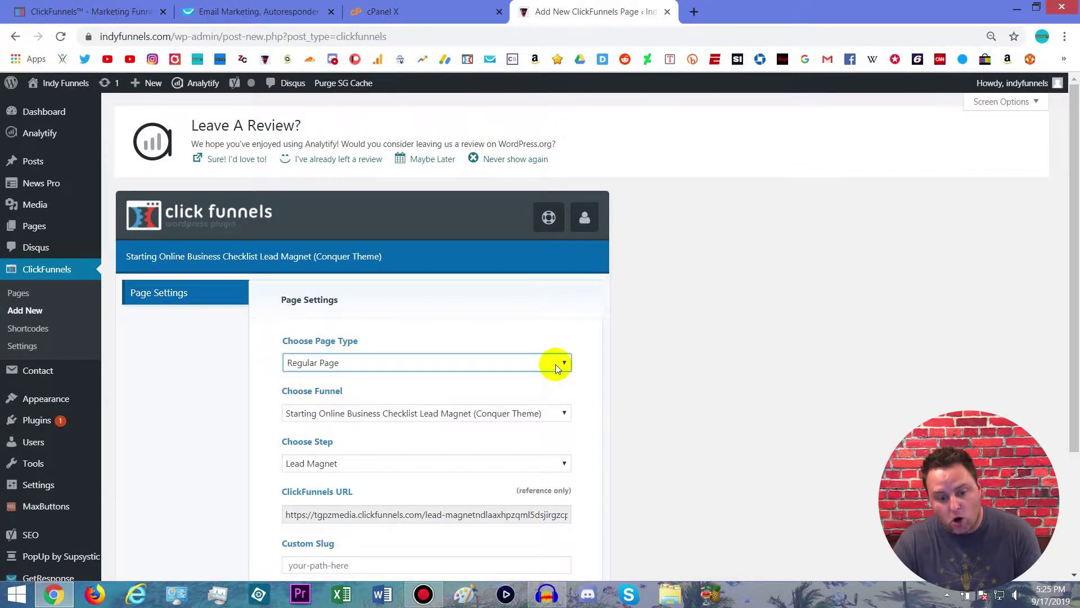
{"action": "left_click", "coordinate": [564, 416]}
{"action": "left_click", "coordinate": [563, 415]}
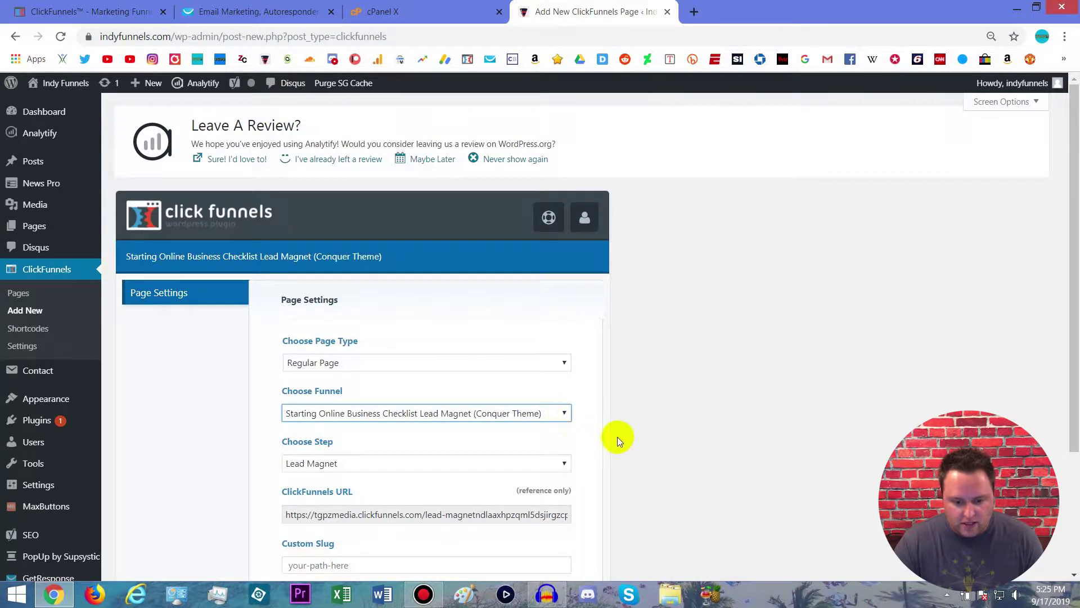
Step: Set the new page's custom slug to my-tutorial-funnel
{"action": "scroll", "coordinate": [591, 382], "scroll_direction": "down", "scroll_amount": 3}
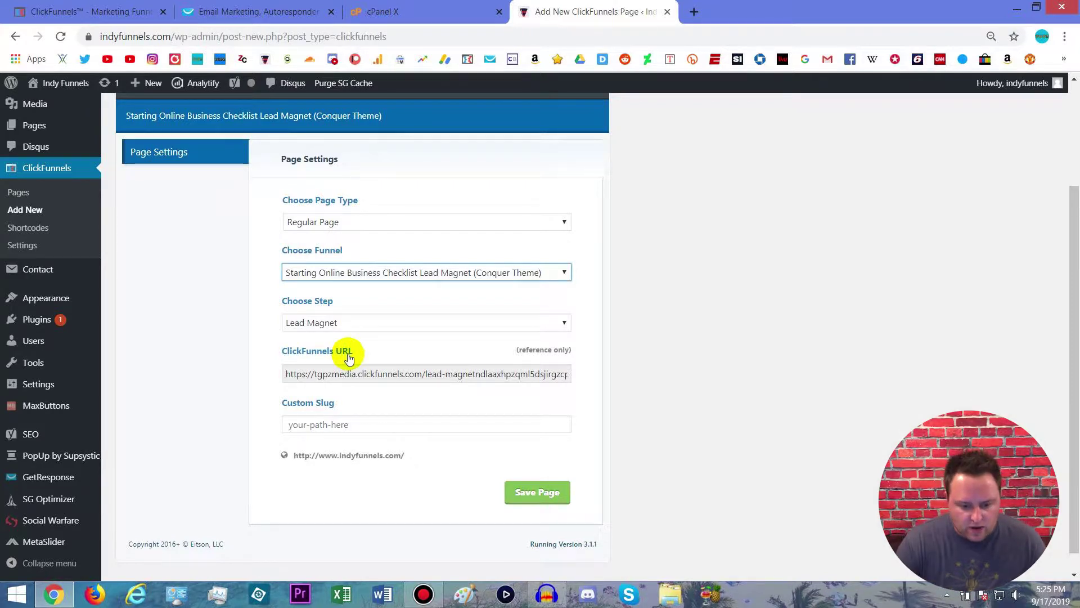
{"action": "left_click", "coordinate": [370, 424]}
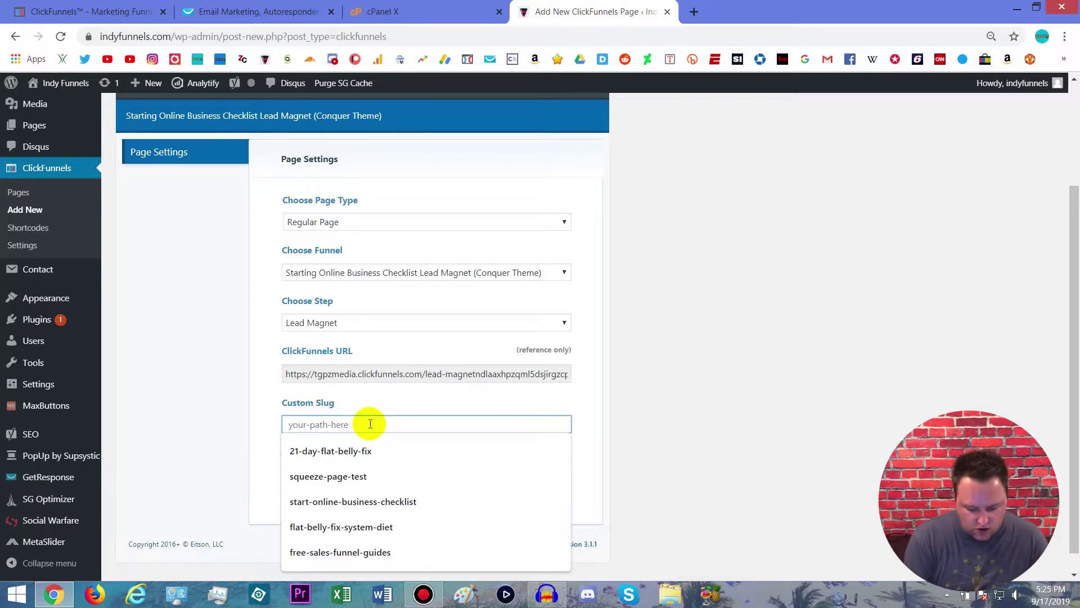
{"action": "type", "text": "my"}
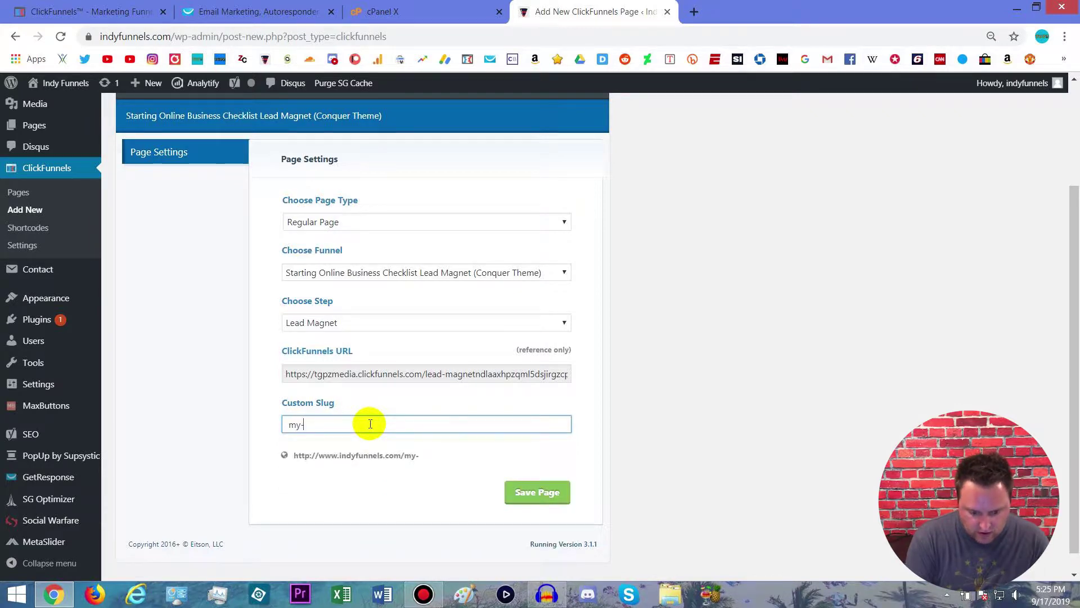
{"action": "type", "text": "-tutorial"}
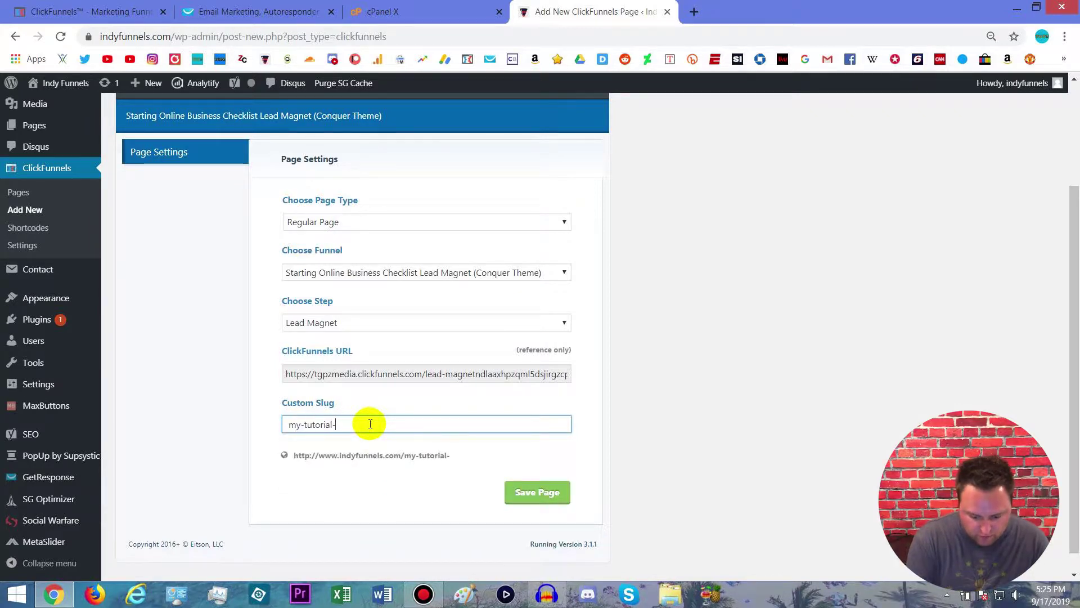
{"action": "type", "text": "-funnel"}
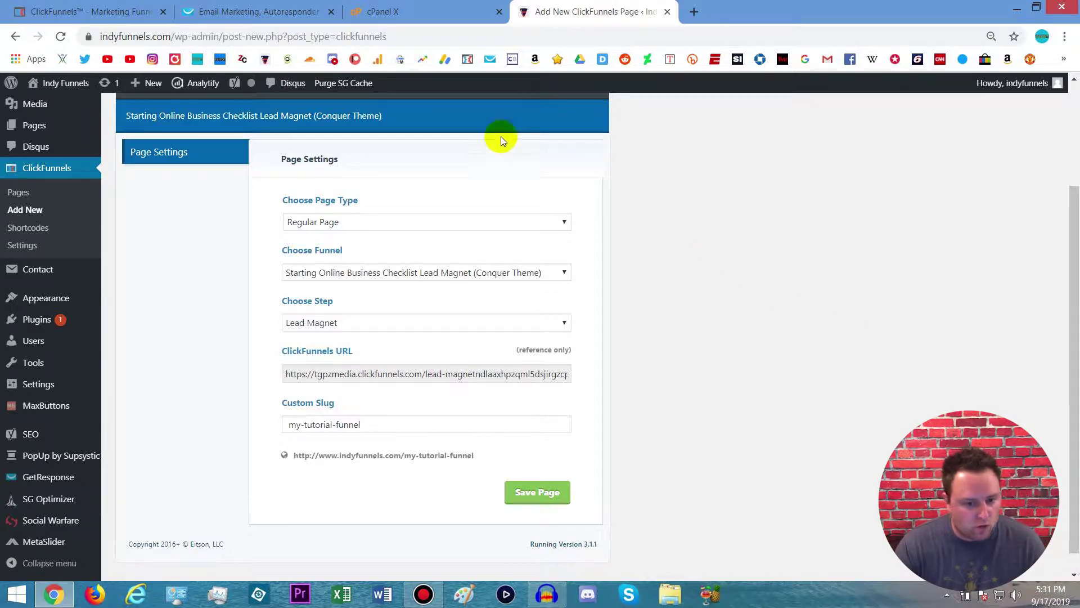
Step: Switch back to ClickFunnels, go to the funnels list, and start adding a new funnel
{"action": "left_click", "coordinate": [88, 17]}
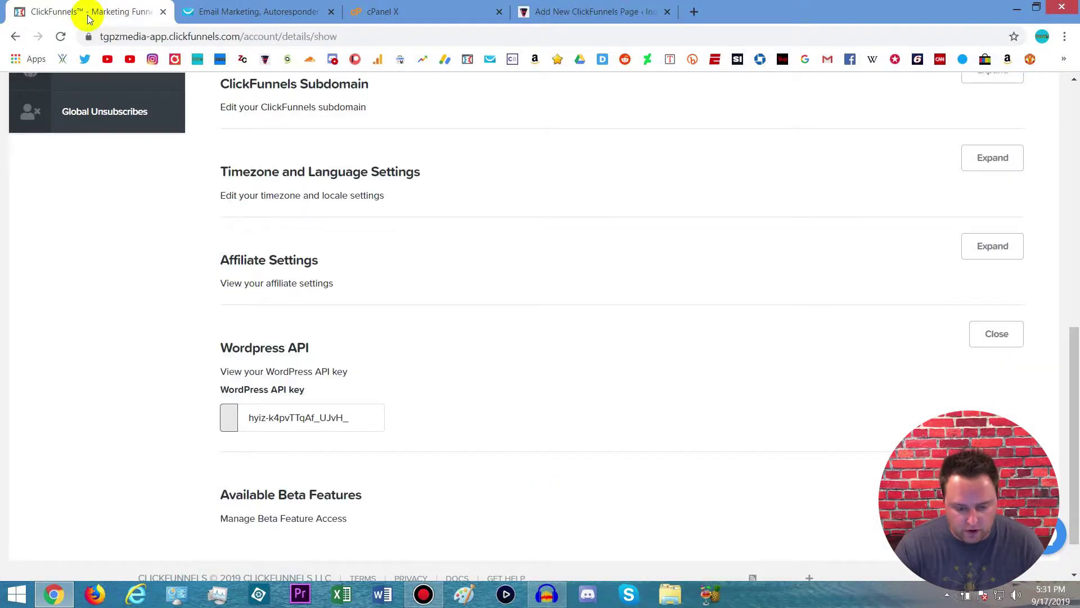
{"action": "scroll", "coordinate": [653, 363], "scroll_direction": "up", "scroll_amount": 8}
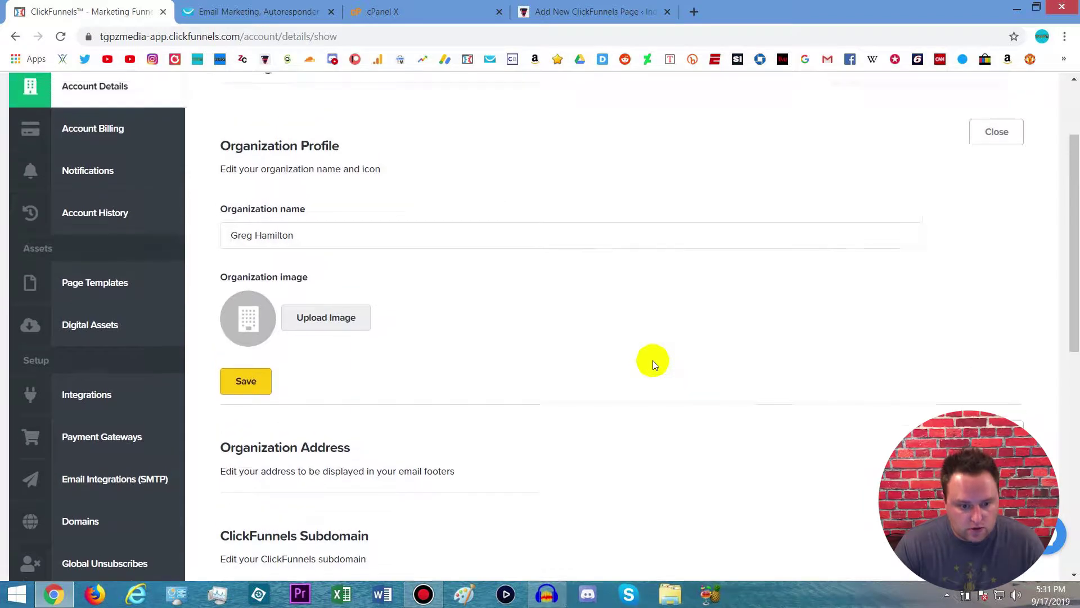
{"action": "scroll", "coordinate": [652, 360], "scroll_direction": "up", "scroll_amount": 2}
{"action": "left_click", "coordinate": [691, 91]}
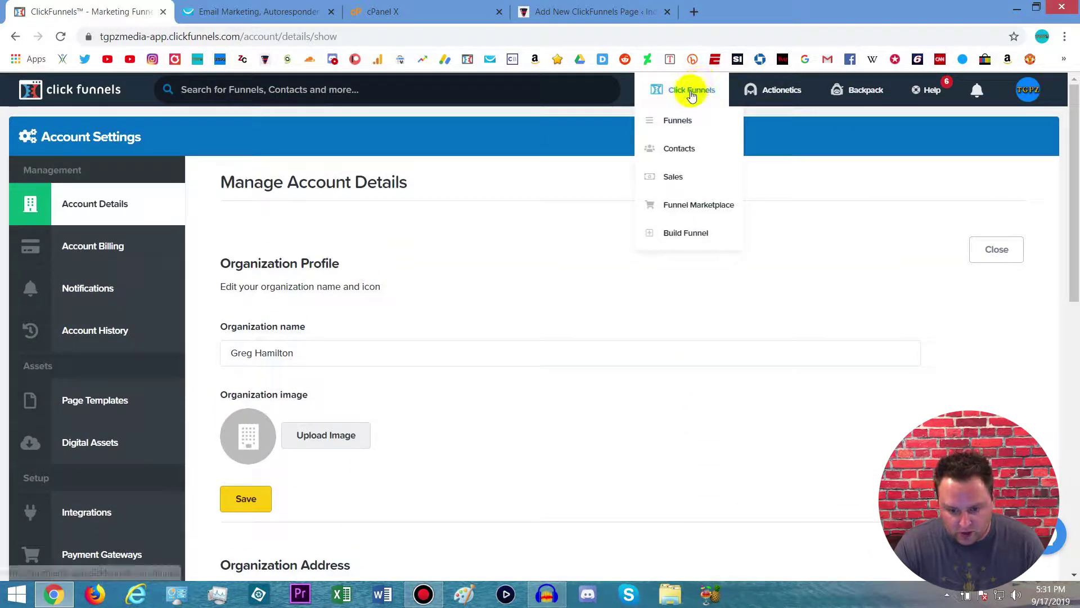
{"action": "left_click", "coordinate": [675, 124]}
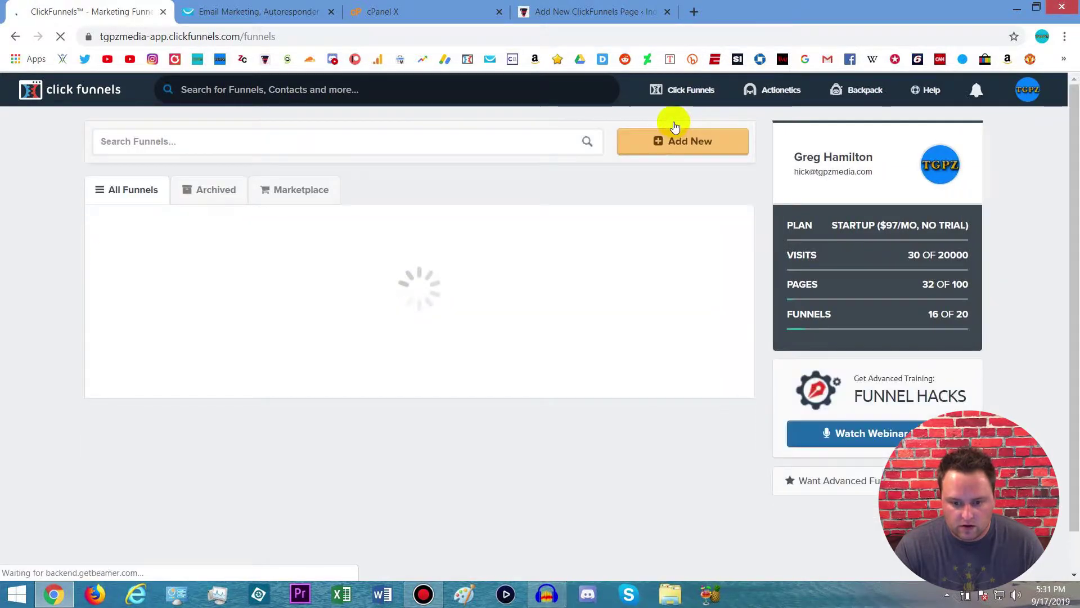
{"action": "left_click", "coordinate": [681, 144]}
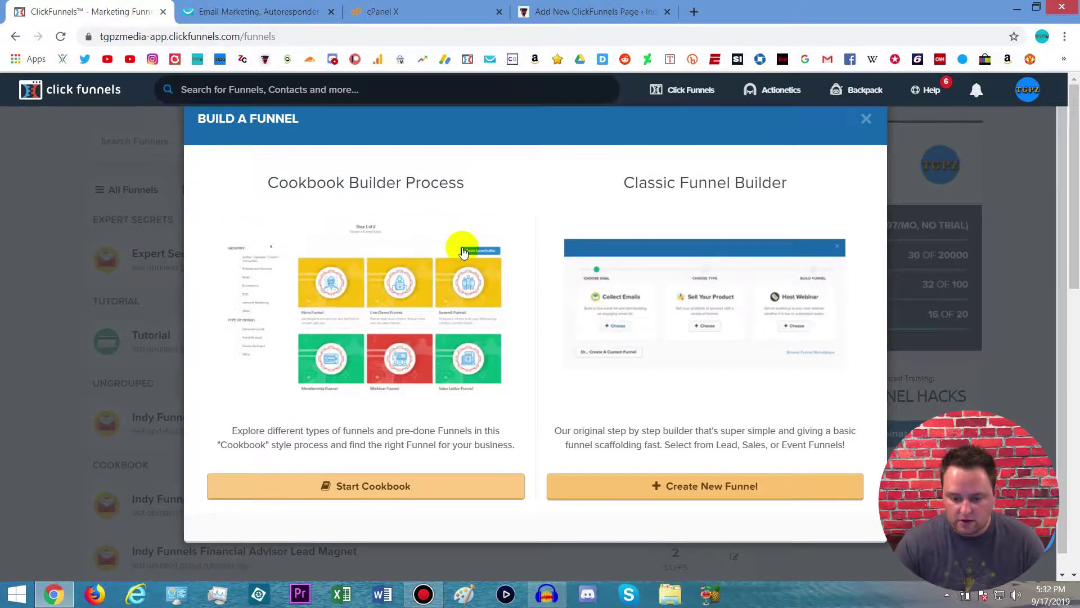
Step: Start a sales funnel in the Classic Funnel Builder with the Sell Your Product goal and name it Tutorial Funnel
{"action": "left_click", "coordinate": [731, 500]}
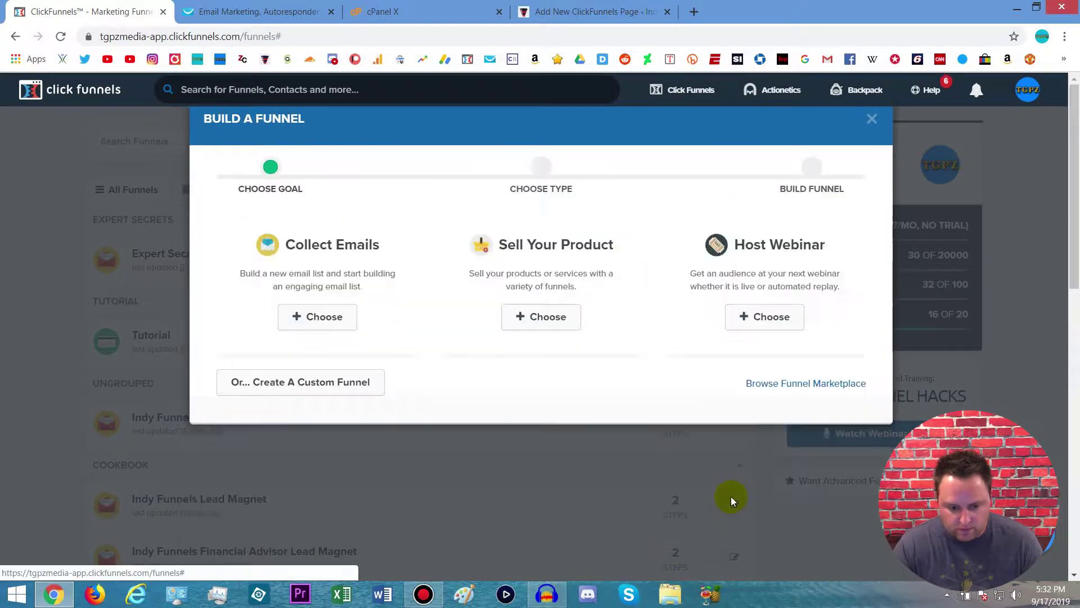
{"action": "left_click", "coordinate": [549, 247]}
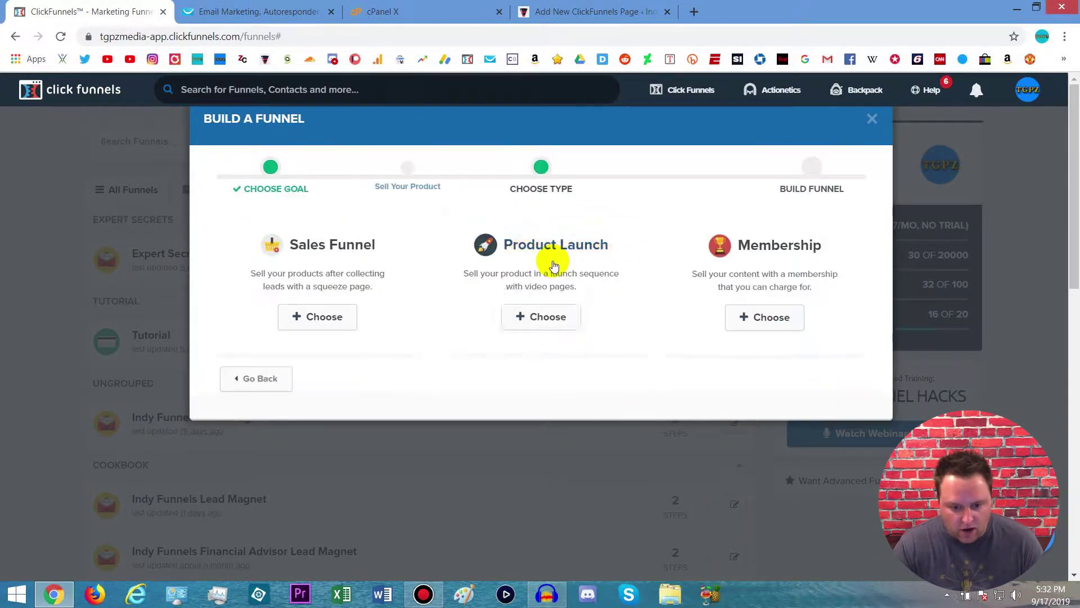
{"action": "left_click", "coordinate": [358, 255]}
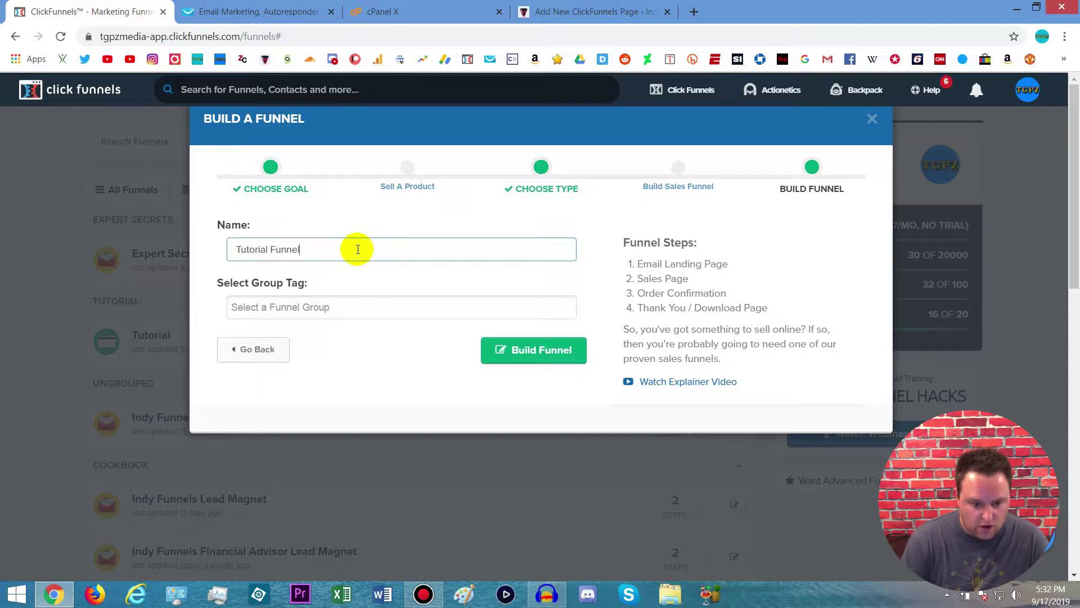
Step: Assign the Tutorial group tag to the new funnel and build it
{"action": "left_click", "coordinate": [357, 308]}
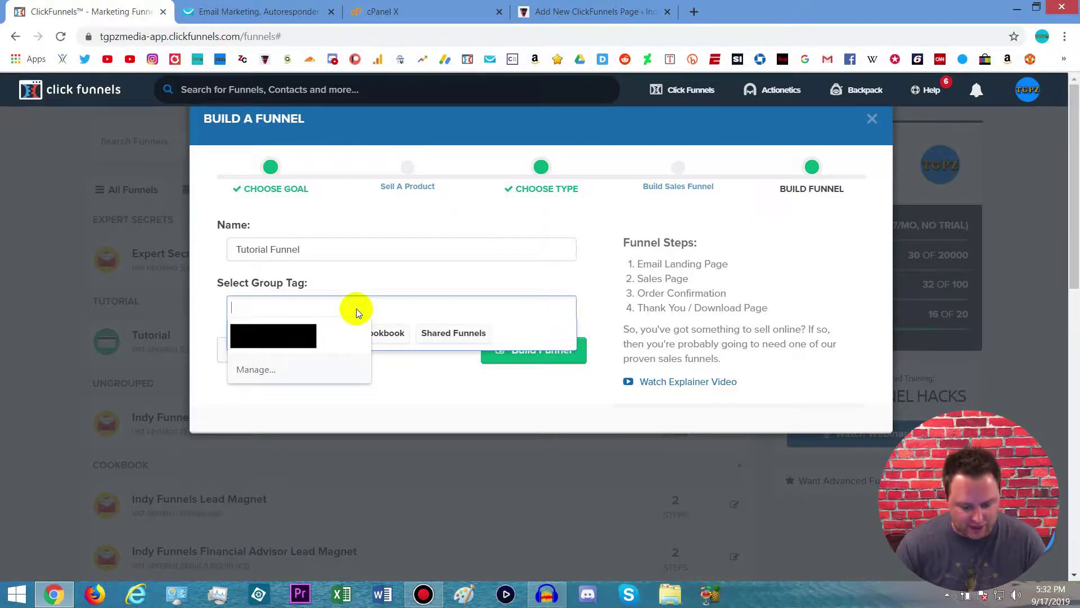
{"action": "type", "text": "T"}
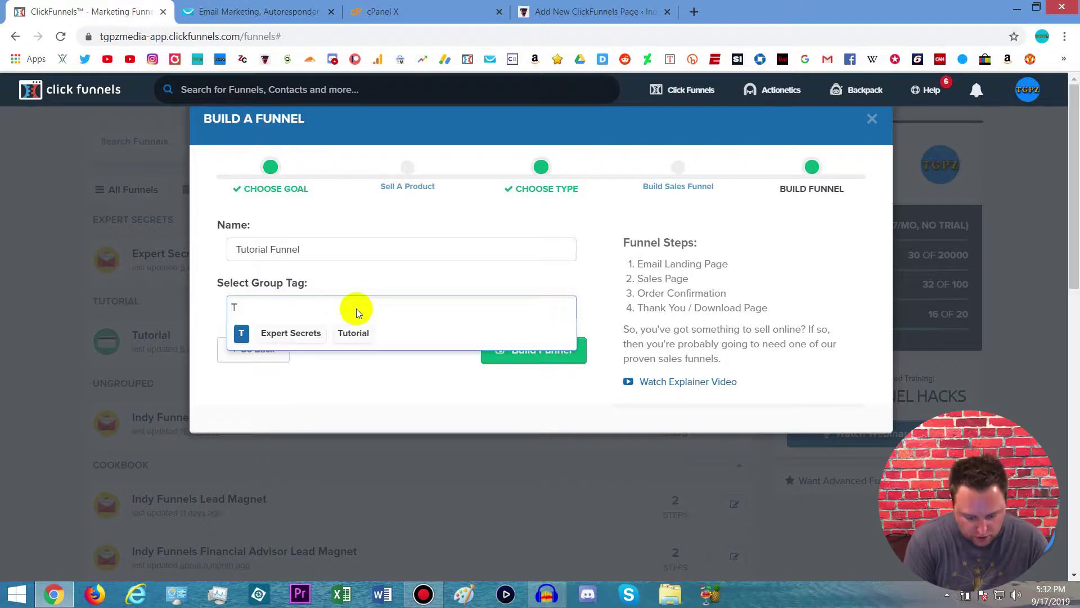
{"action": "type", "text": "utorial"}
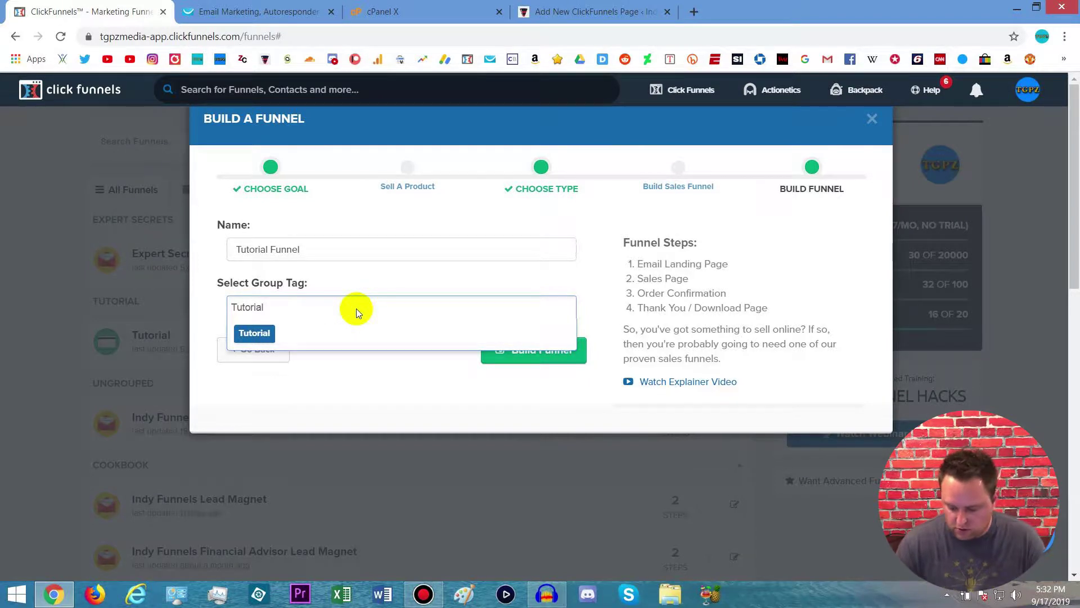
{"action": "key", "text": "Return"}
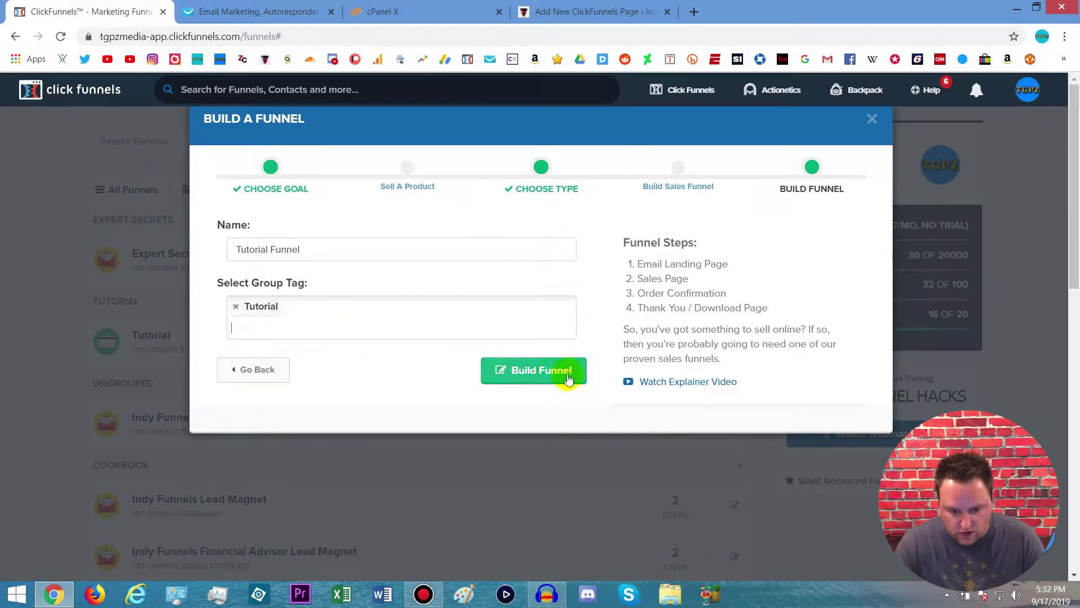
{"action": "left_click", "coordinate": [550, 374]}
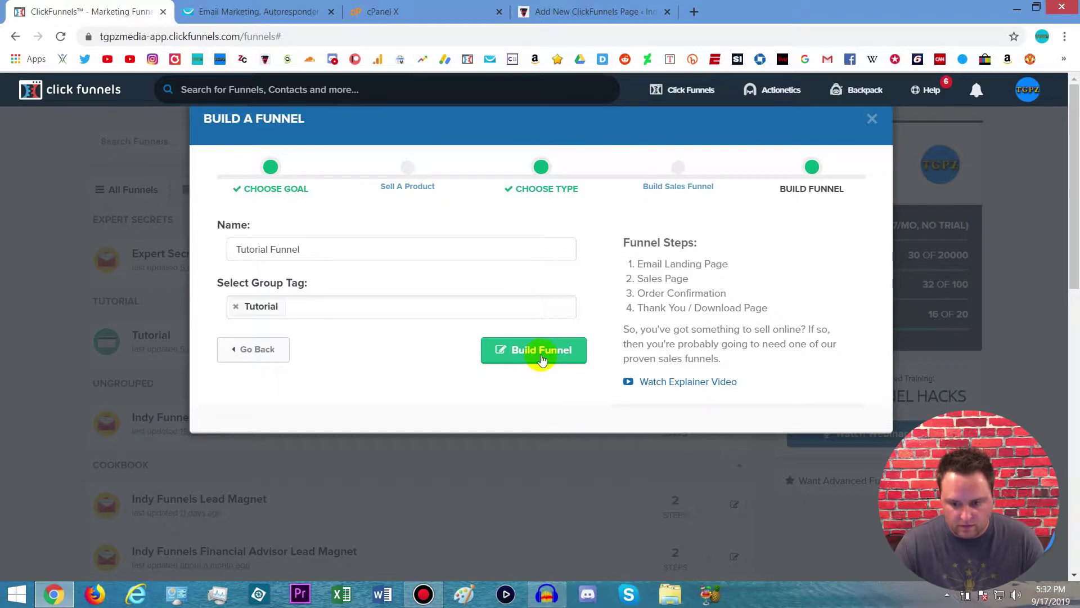
{"action": "left_click", "coordinate": [551, 351]}
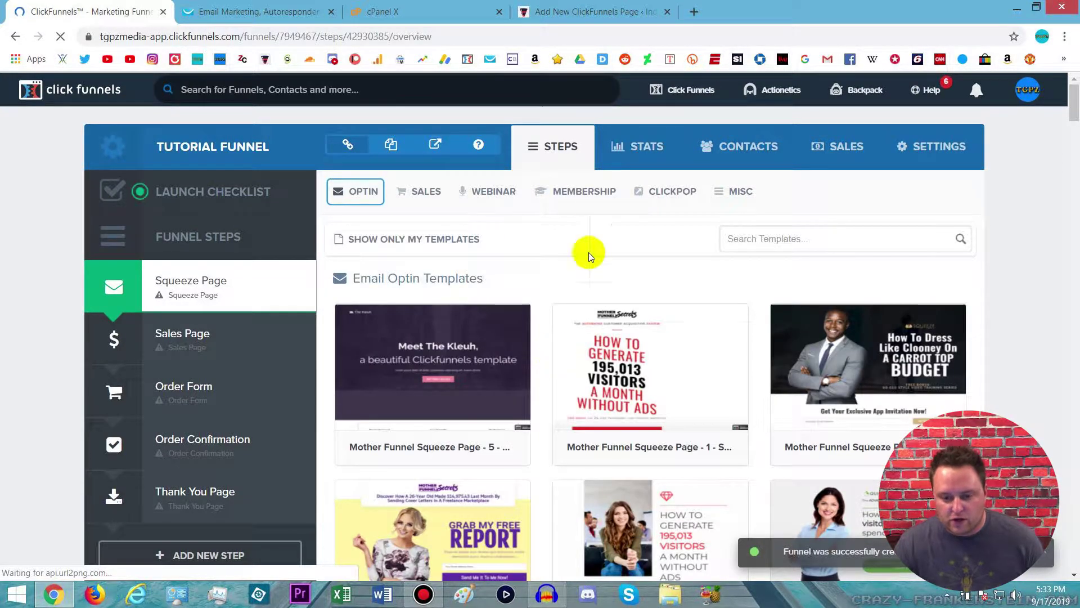
Step: Look over the new funnel's steps and template categories, including the templates for the Sales Page and Order Form
{"action": "mouse_move", "coordinate": [686, 90]}
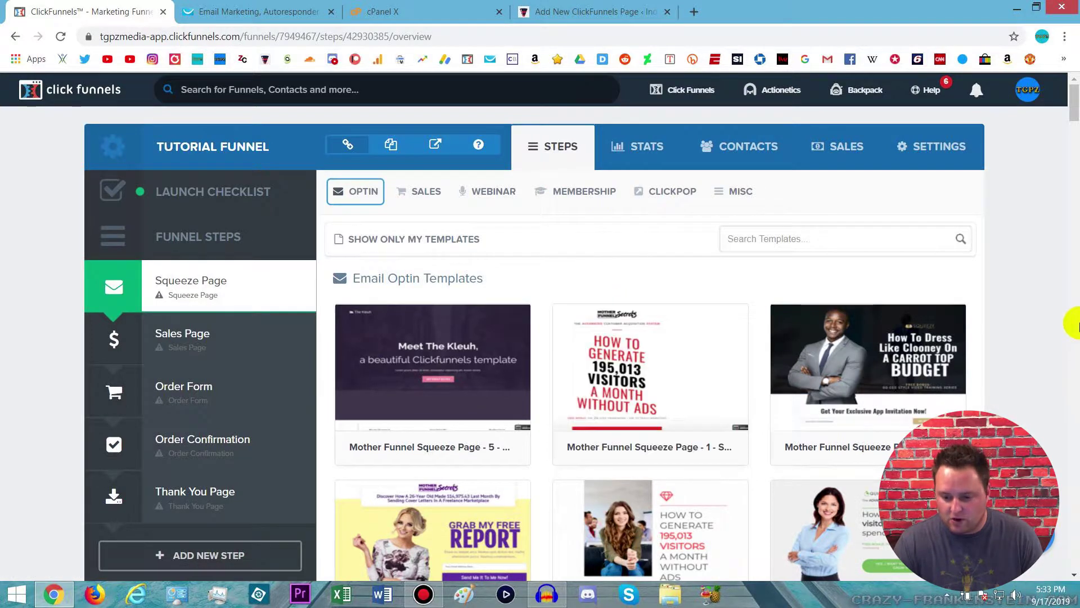
{"action": "scroll", "coordinate": [1044, 328], "scroll_direction": "down", "scroll_amount": 3}
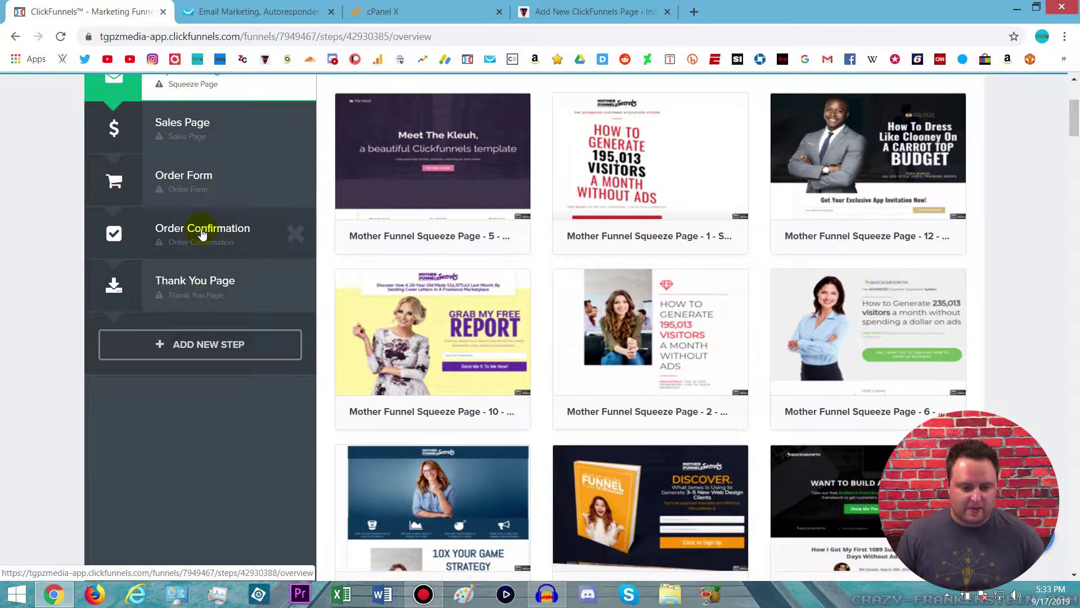
{"action": "scroll", "coordinate": [234, 121], "scroll_direction": "up", "scroll_amount": 4}
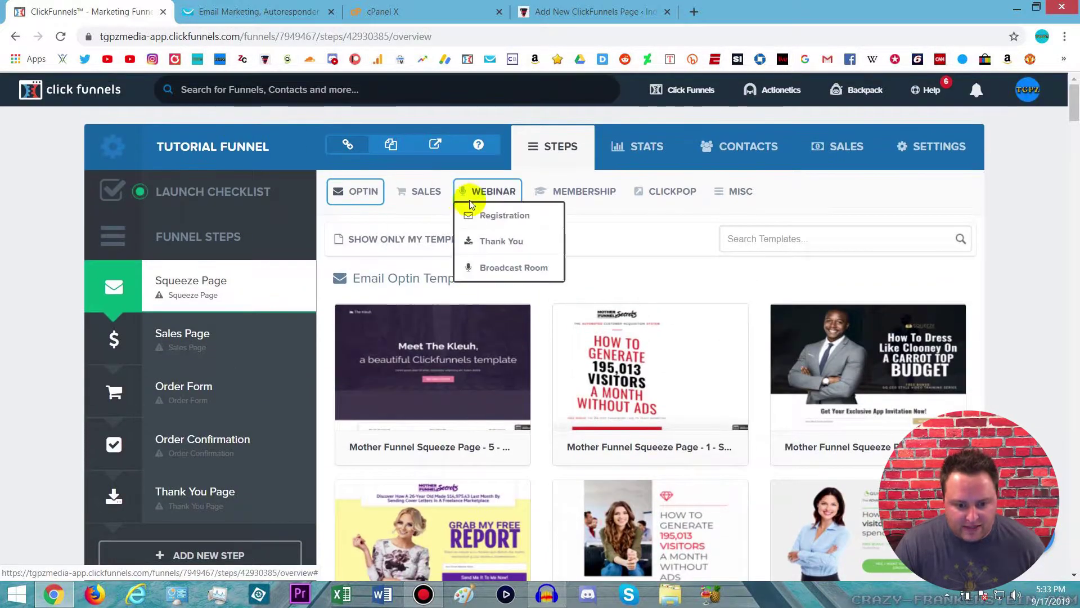
{"action": "mouse_move", "coordinate": [371, 194]}
{"action": "mouse_move", "coordinate": [577, 199]}
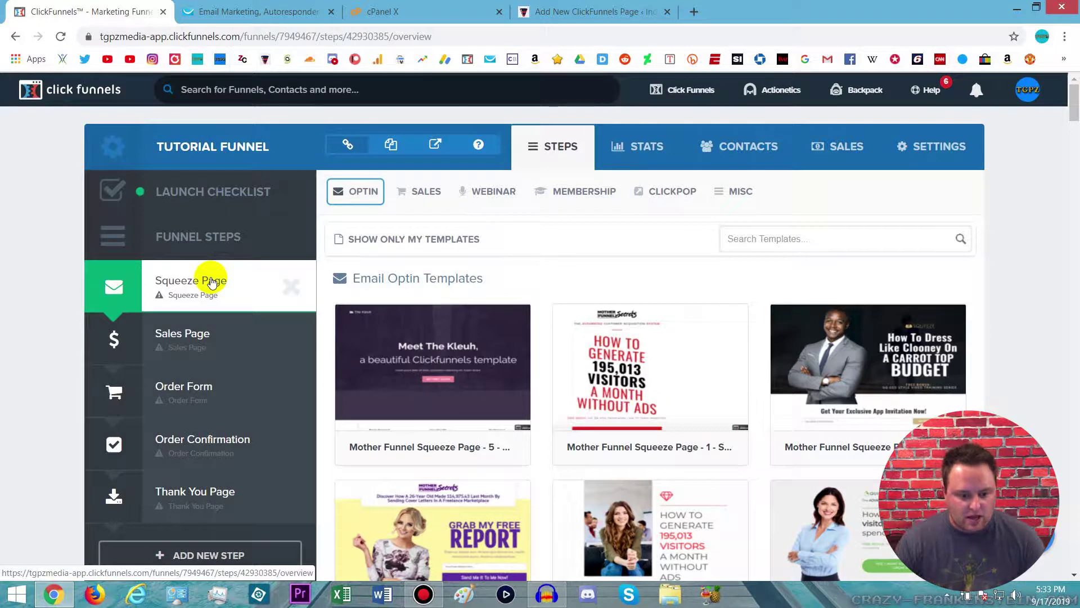
{"action": "left_click", "coordinate": [232, 354]}
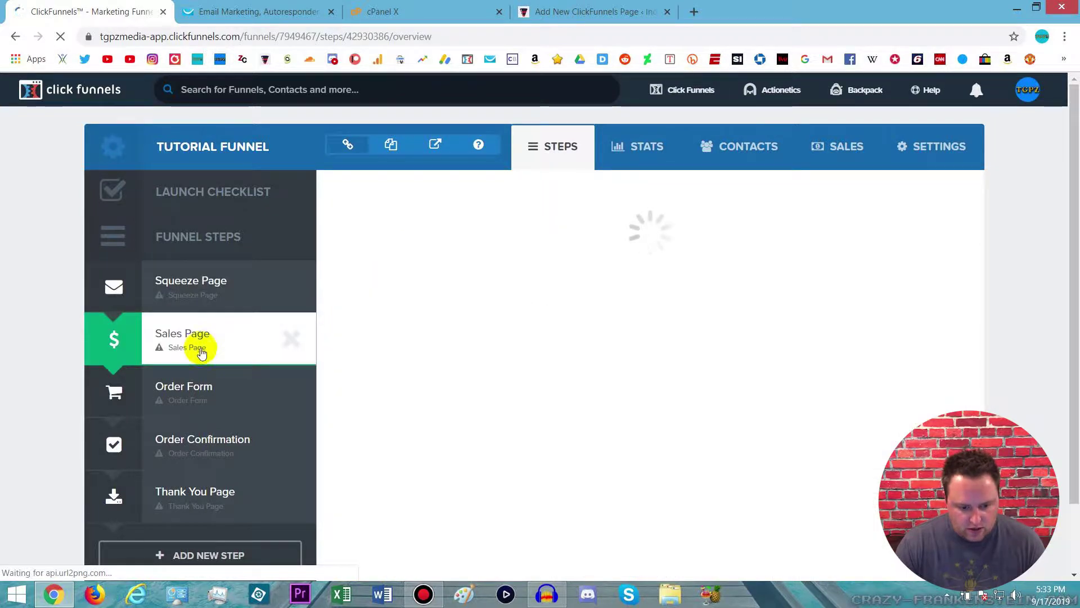
{"action": "left_click", "coordinate": [205, 388]}
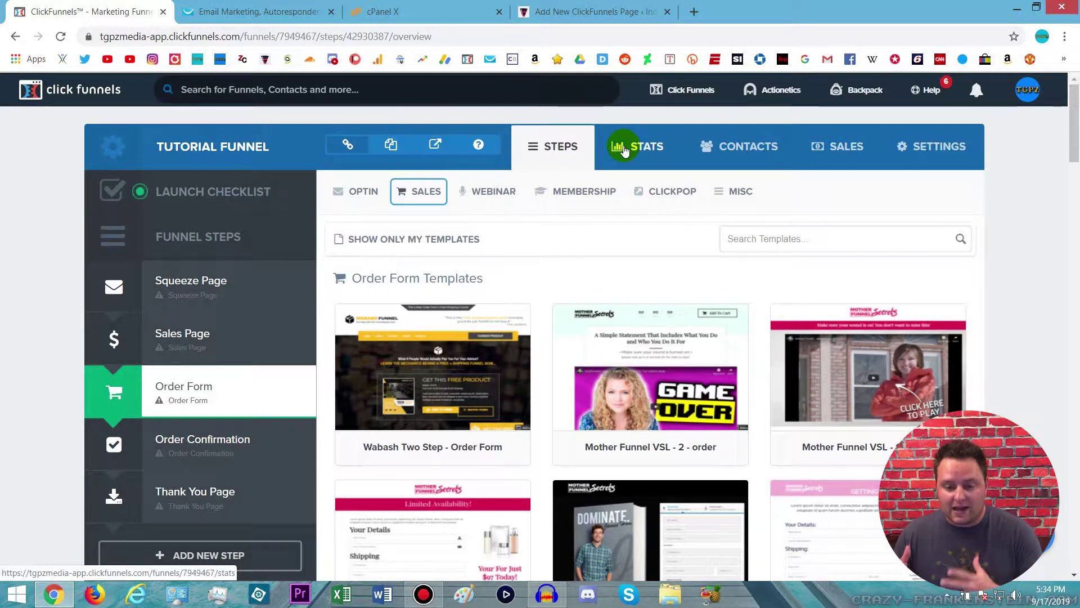
Step: Open the funnel's settings and examine its name, domain choices, path, tracking code, share URL and Stripe account options
{"action": "left_click", "coordinate": [931, 148]}
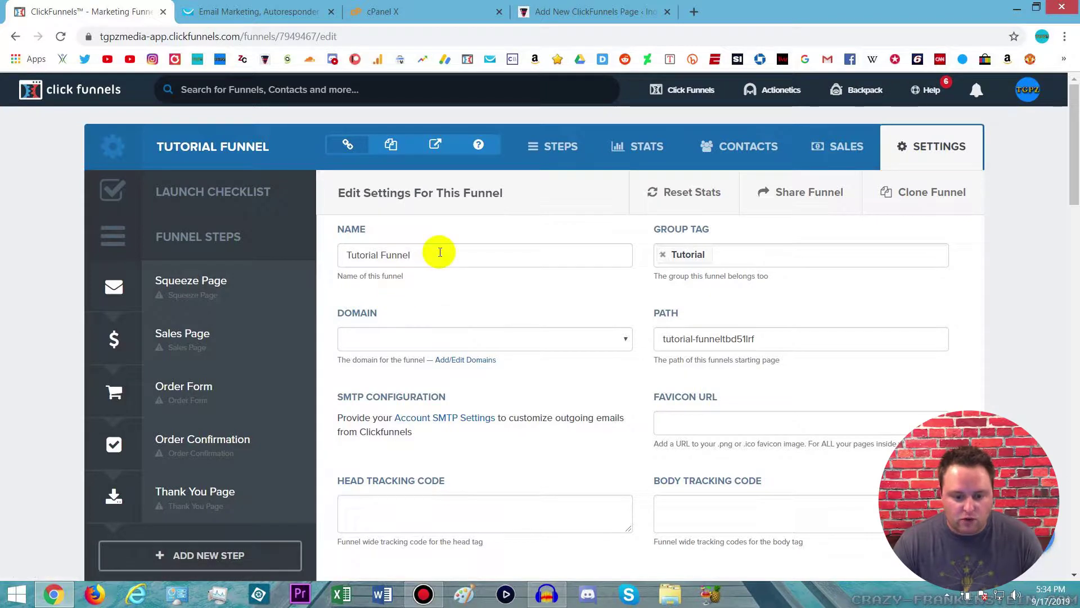
{"action": "left_click_drag", "start_coordinate": [437, 251], "coordinate": [325, 241]}
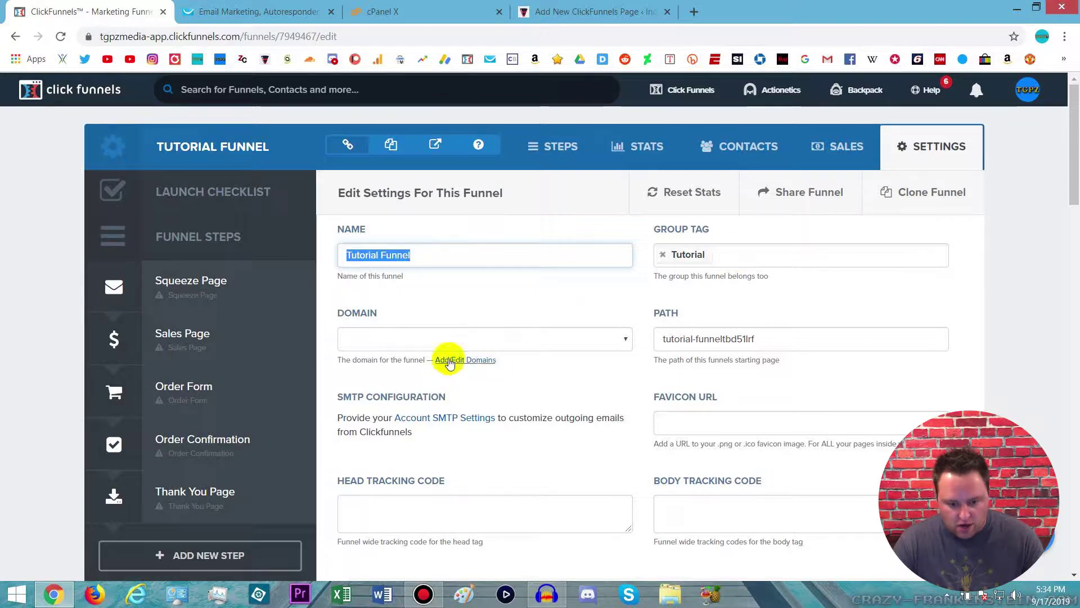
{"action": "left_click", "coordinate": [626, 335]}
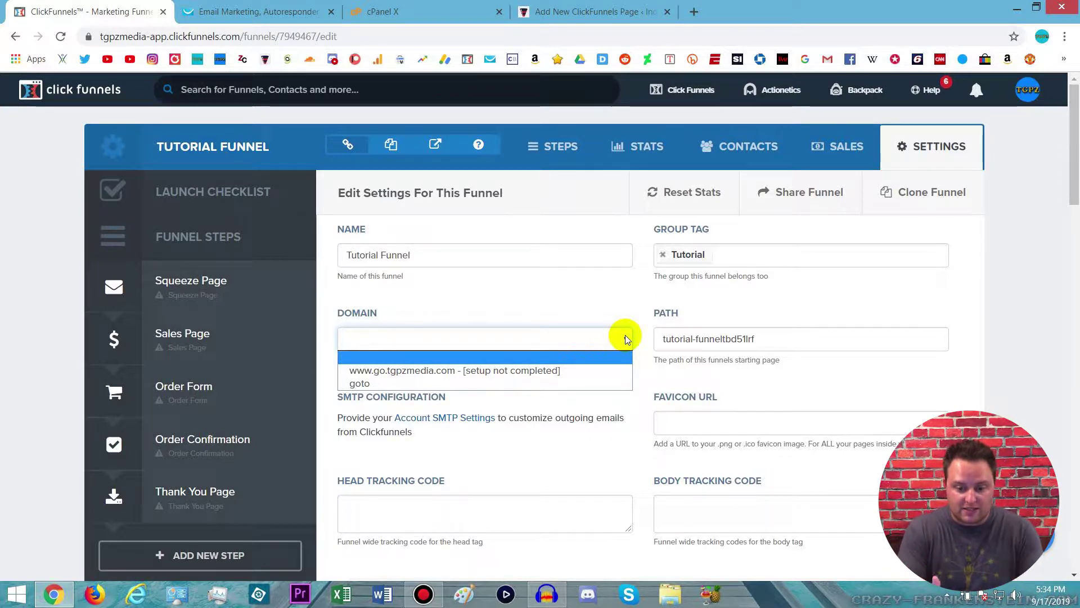
{"action": "left_click", "coordinate": [789, 344]}
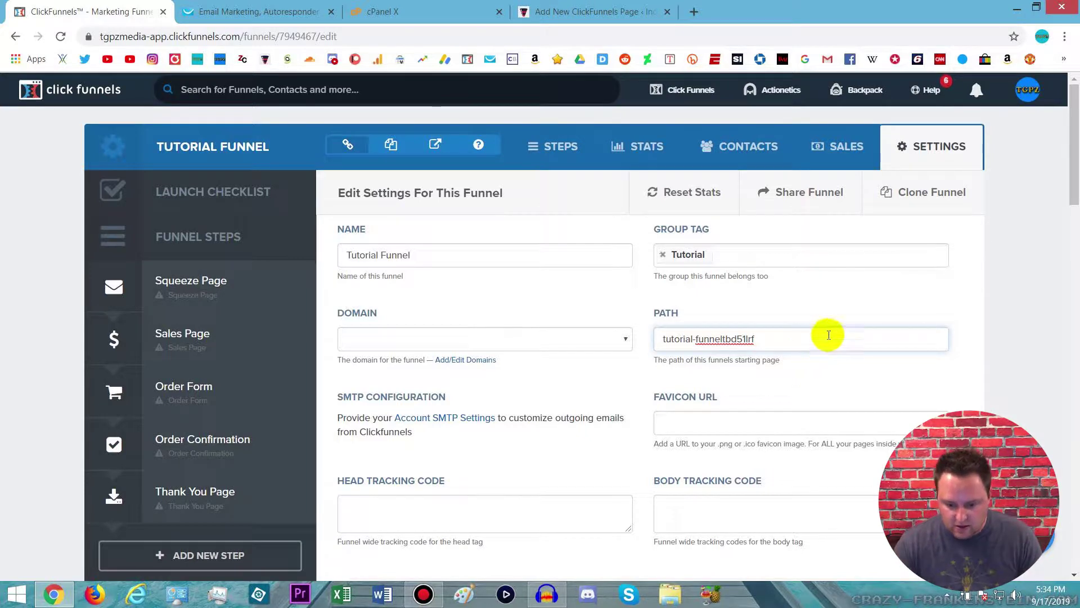
{"action": "scroll", "coordinate": [838, 357], "scroll_direction": "down", "scroll_amount": 3}
{"action": "scroll", "coordinate": [915, 331], "scroll_direction": "down", "scroll_amount": 4}
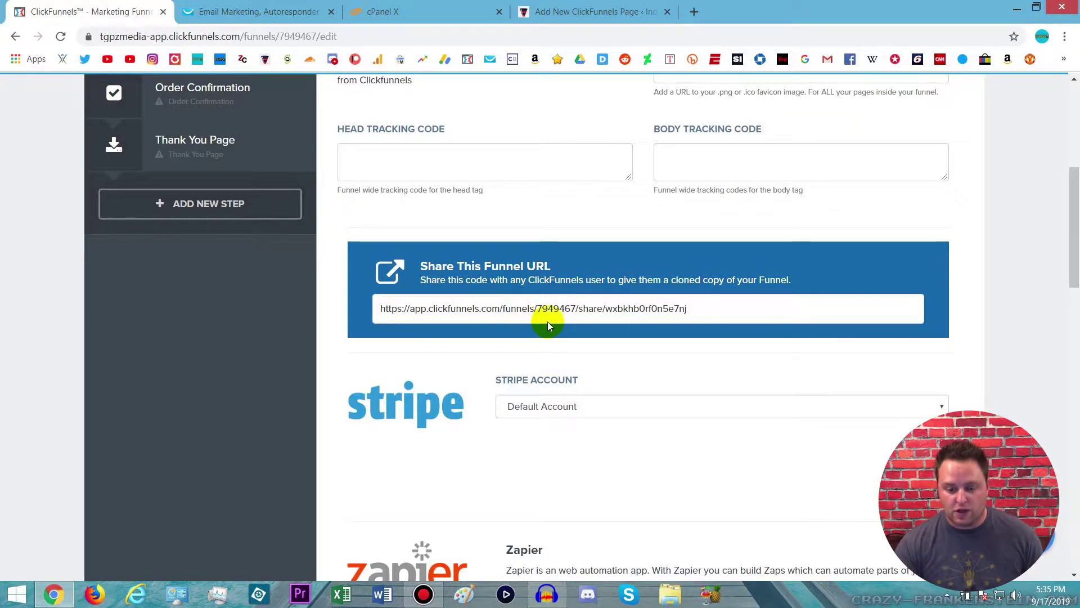
{"action": "scroll", "coordinate": [547, 322], "scroll_direction": "up", "scroll_amount": 6}
{"action": "mouse_move", "coordinate": [692, 101]}
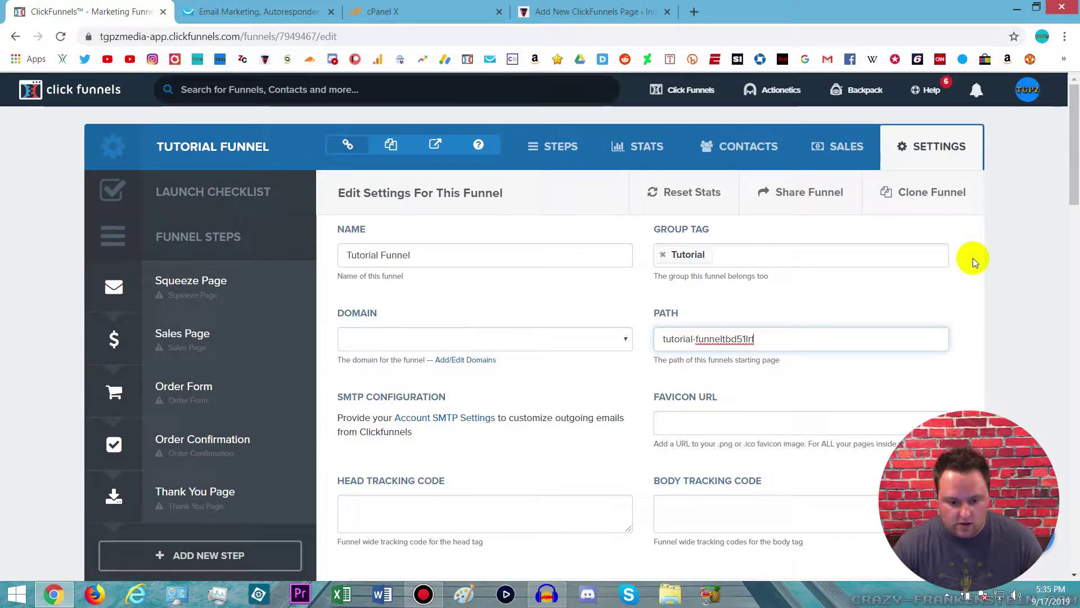
Step: Review the remaining funnel settings, including Zapier, webhooks, 3rd Party Membership Access and the archive and save options
{"action": "scroll", "coordinate": [497, 338], "scroll_direction": "down", "scroll_amount": 6}
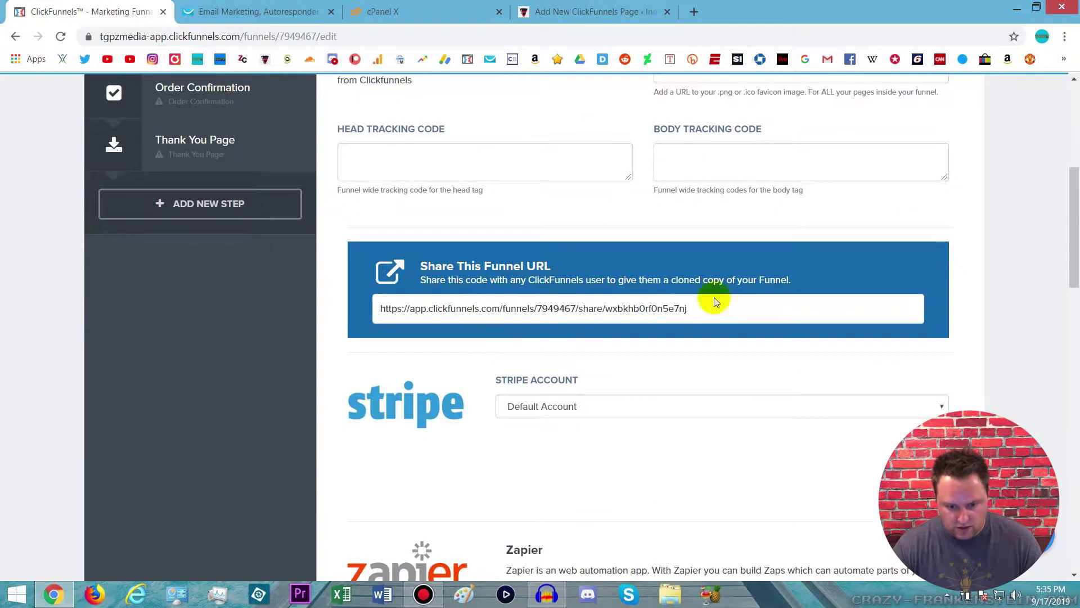
{"action": "scroll", "coordinate": [850, 295], "scroll_direction": "down", "scroll_amount": 9}
{"action": "scroll", "coordinate": [854, 293], "scroll_direction": "down", "scroll_amount": 12}
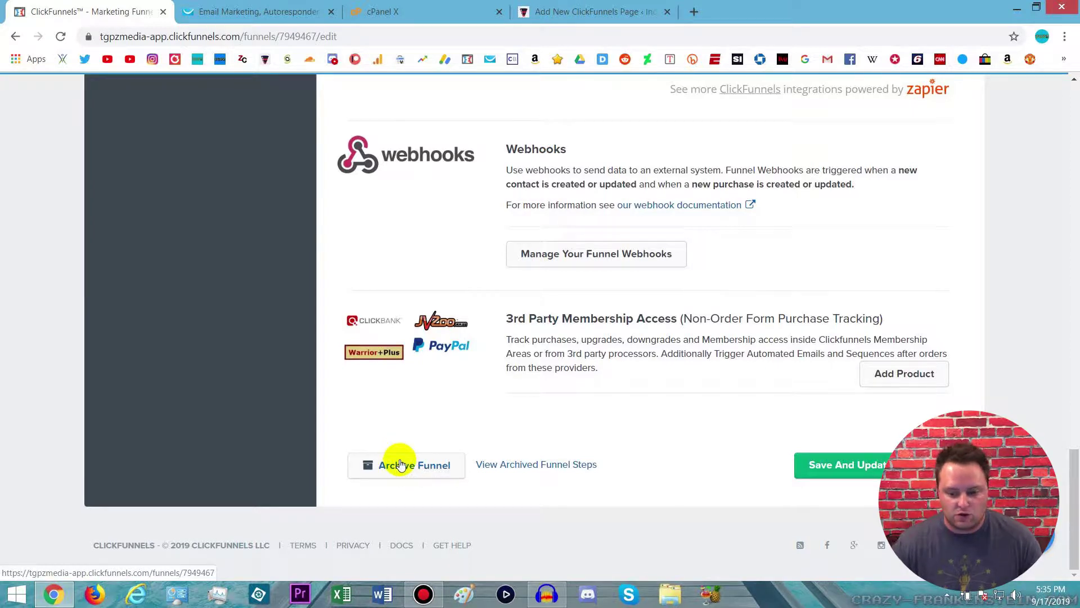
{"action": "scroll", "coordinate": [1052, 394], "scroll_direction": "up", "scroll_amount": 13}
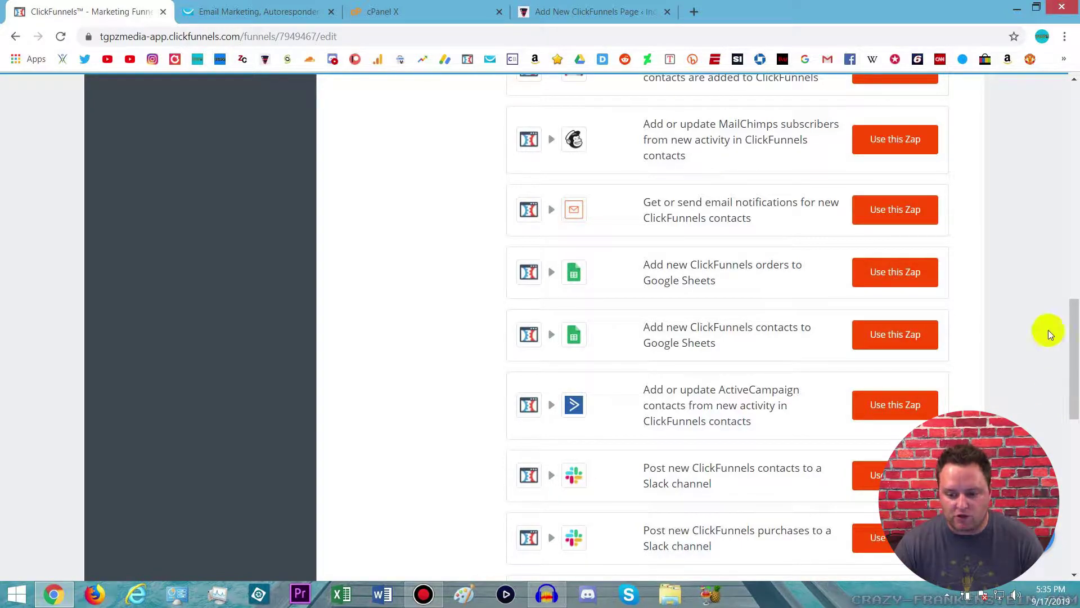
{"action": "scroll", "coordinate": [1033, 218], "scroll_direction": "up", "scroll_amount": 3}
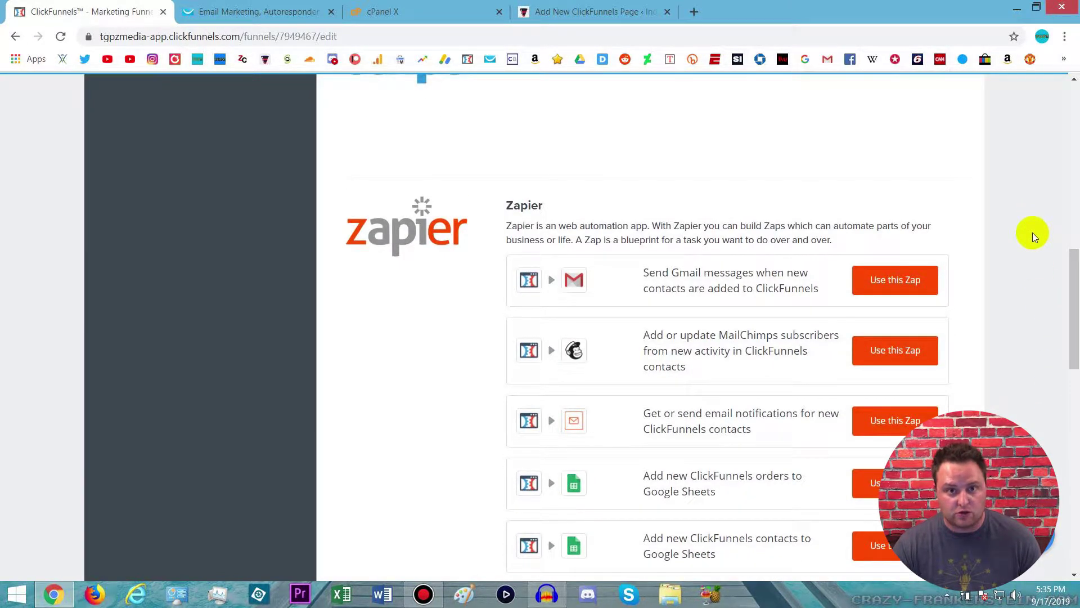
{"action": "scroll", "coordinate": [1032, 232], "scroll_direction": "up", "scroll_amount": 3}
{"action": "scroll", "coordinate": [1038, 241], "scroll_direction": "up", "scroll_amount": 8}
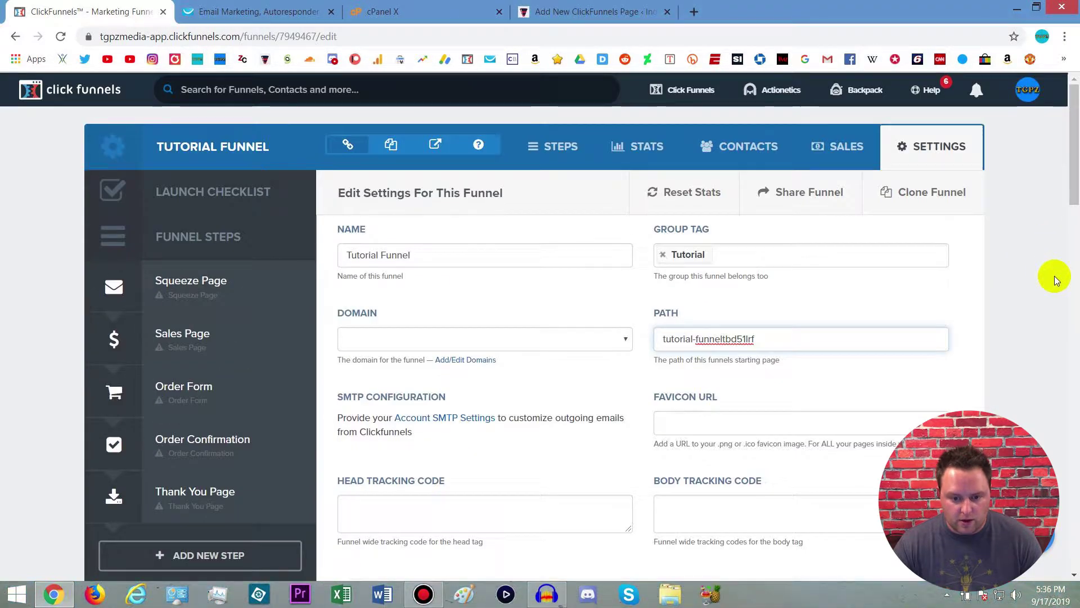
Step: Check the funnel's stats, contacts and sales reports
{"action": "left_click", "coordinate": [569, 153]}
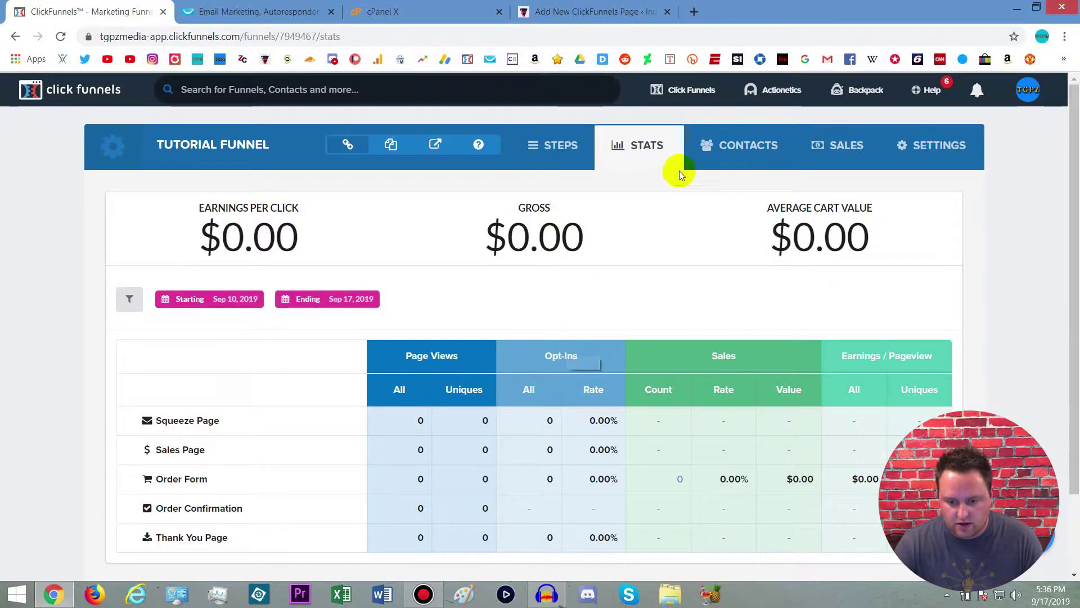
{"action": "left_click", "coordinate": [755, 147]}
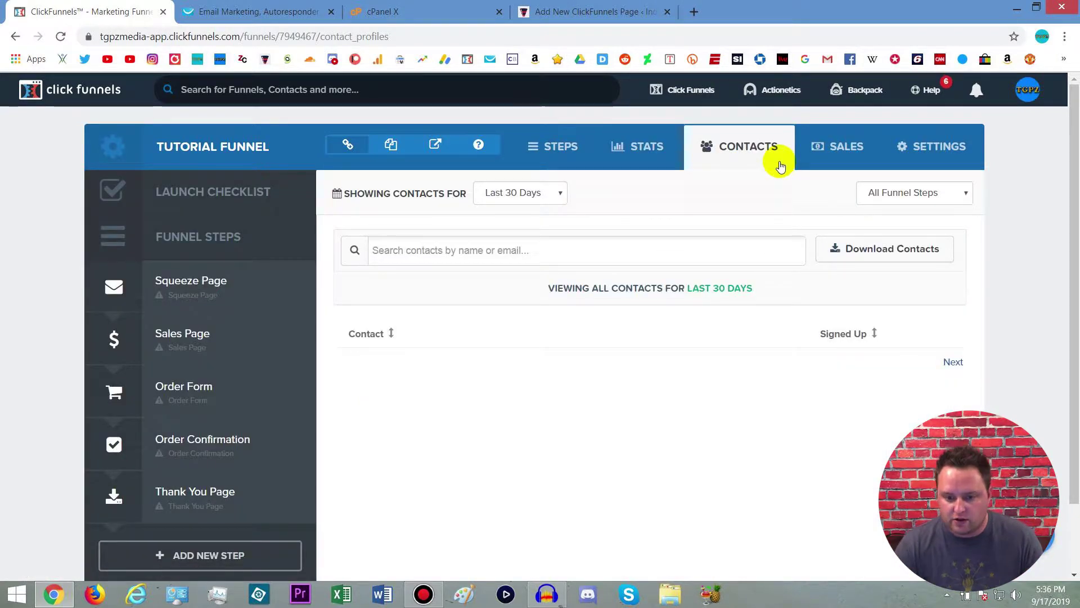
{"action": "left_click", "coordinate": [840, 144]}
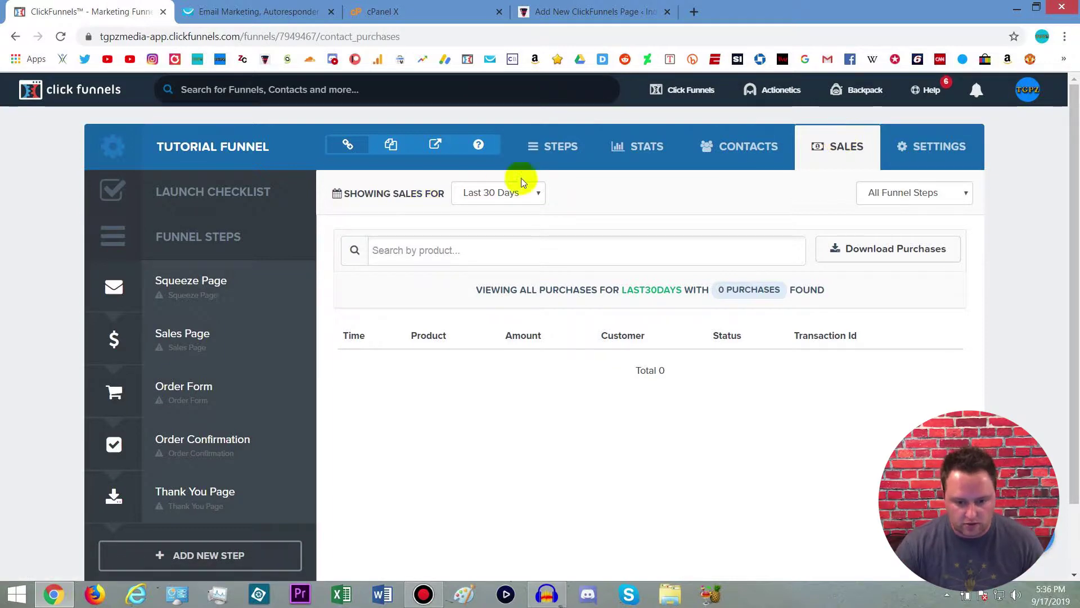
Step: Return to the funnel steps and examine the opt-in, sales and membership template categories for the Squeeze Page and Sales Page
{"action": "left_click", "coordinate": [563, 152]}
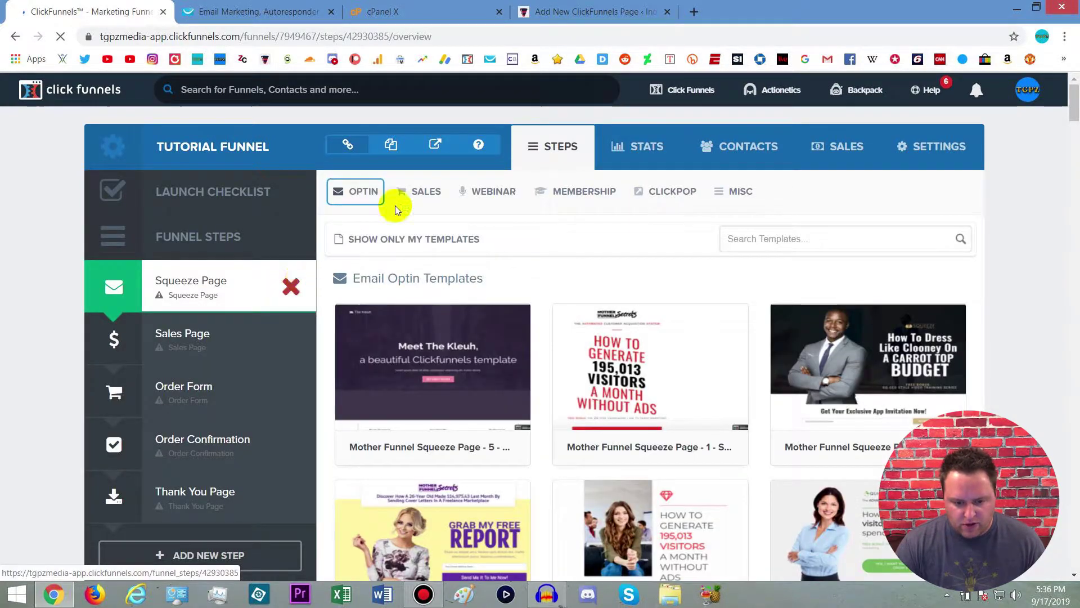
{"action": "mouse_move", "coordinate": [344, 196]}
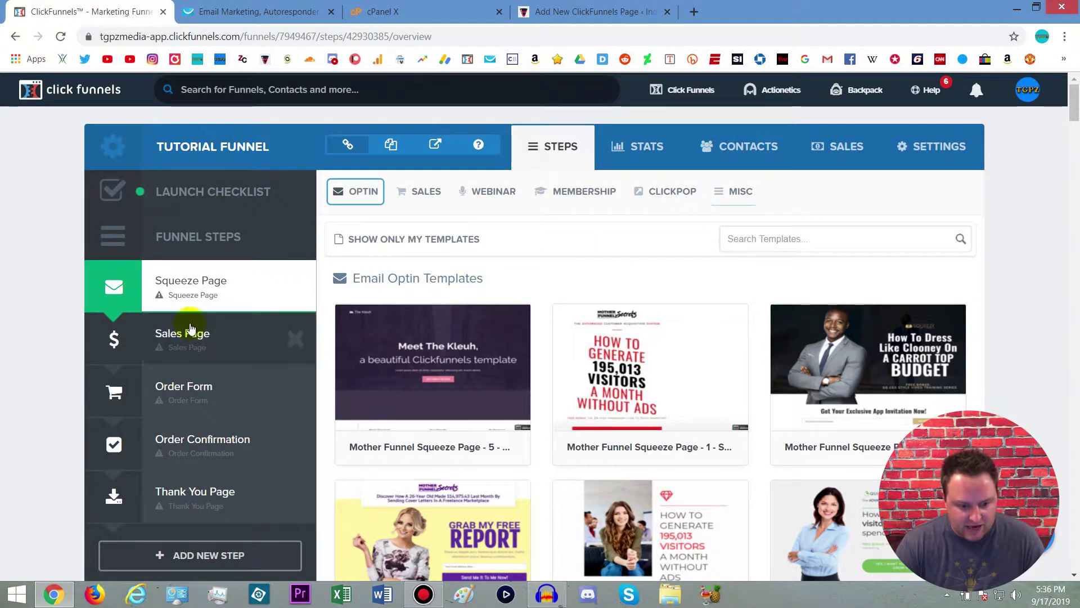
{"action": "left_click", "coordinate": [198, 345]}
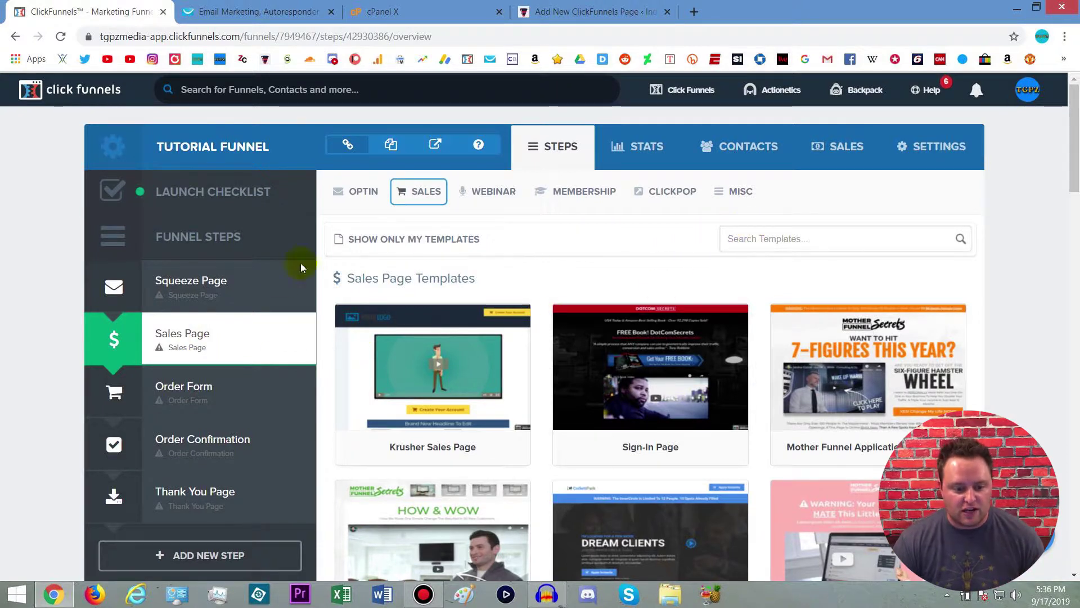
{"action": "left_click", "coordinate": [247, 286]}
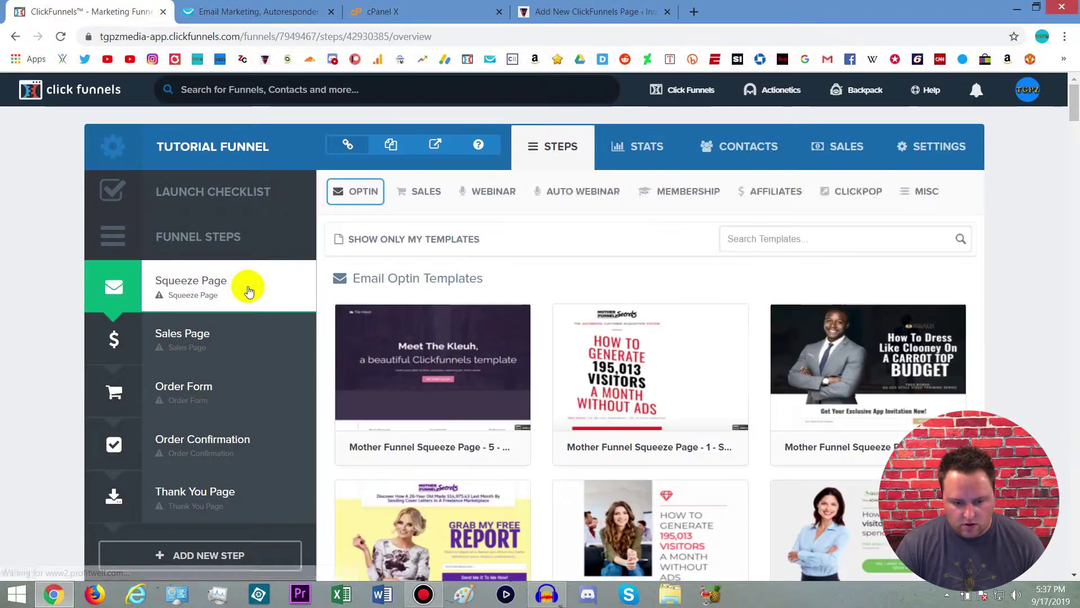
{"action": "left_click", "coordinate": [362, 192]}
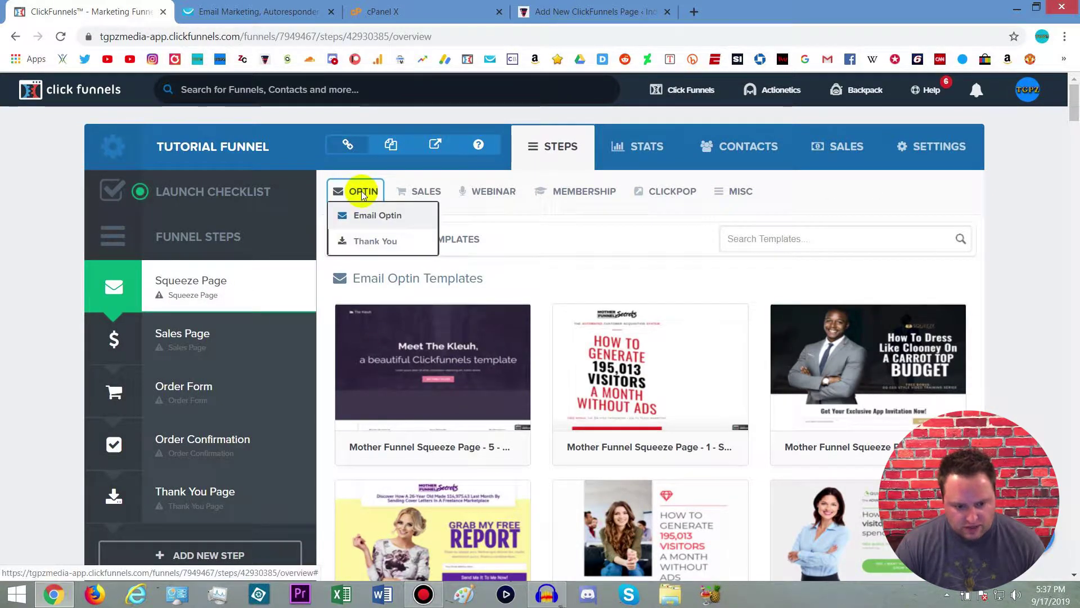
{"action": "left_click", "coordinate": [418, 191]}
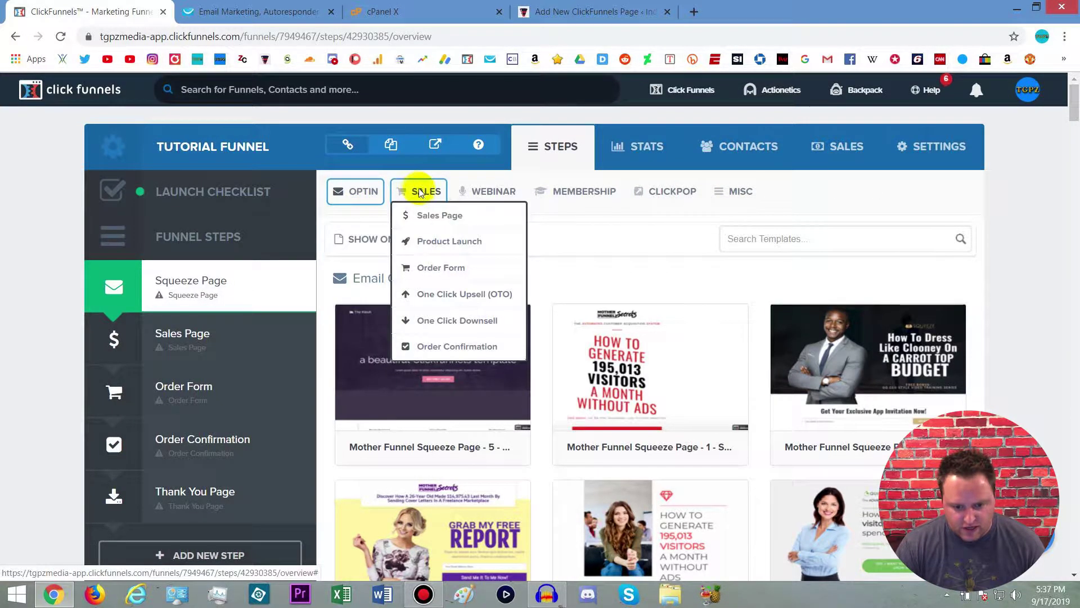
{"action": "left_click", "coordinate": [205, 325]}
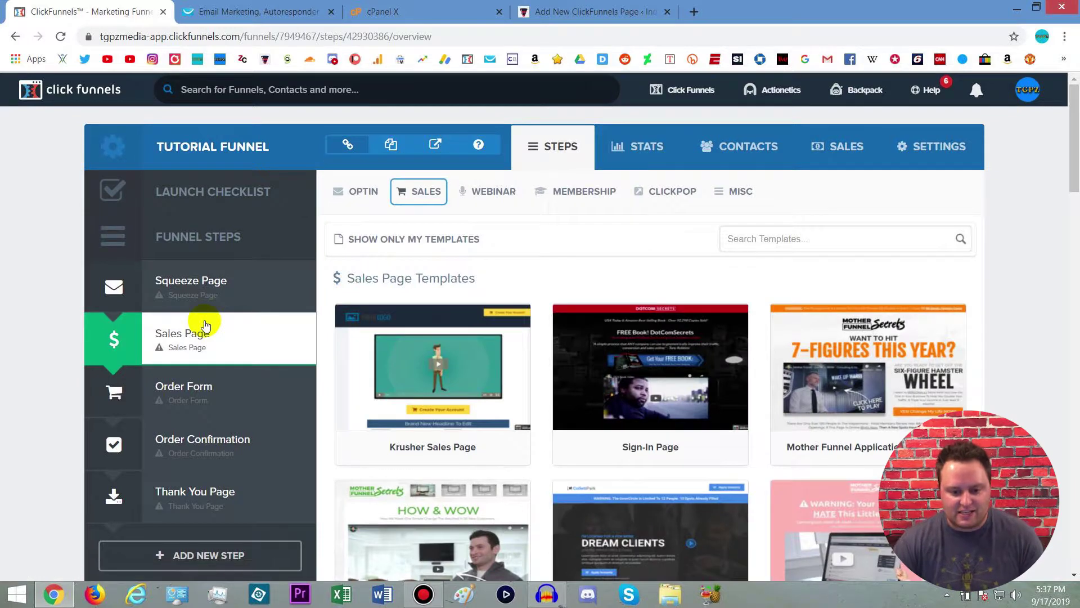
{"action": "mouse_move", "coordinate": [426, 200]}
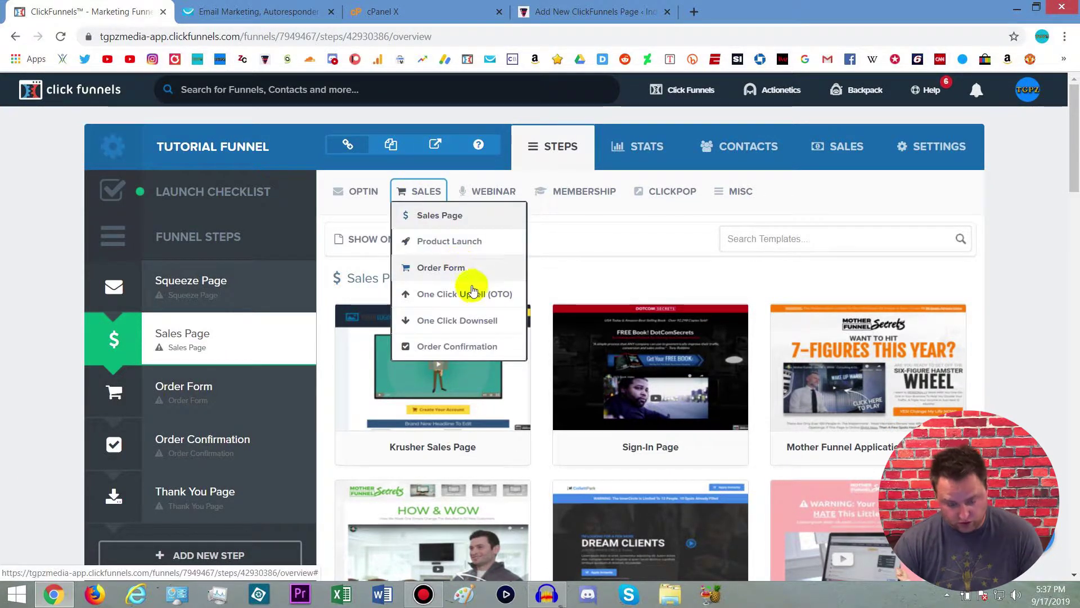
{"action": "mouse_move", "coordinate": [571, 195]}
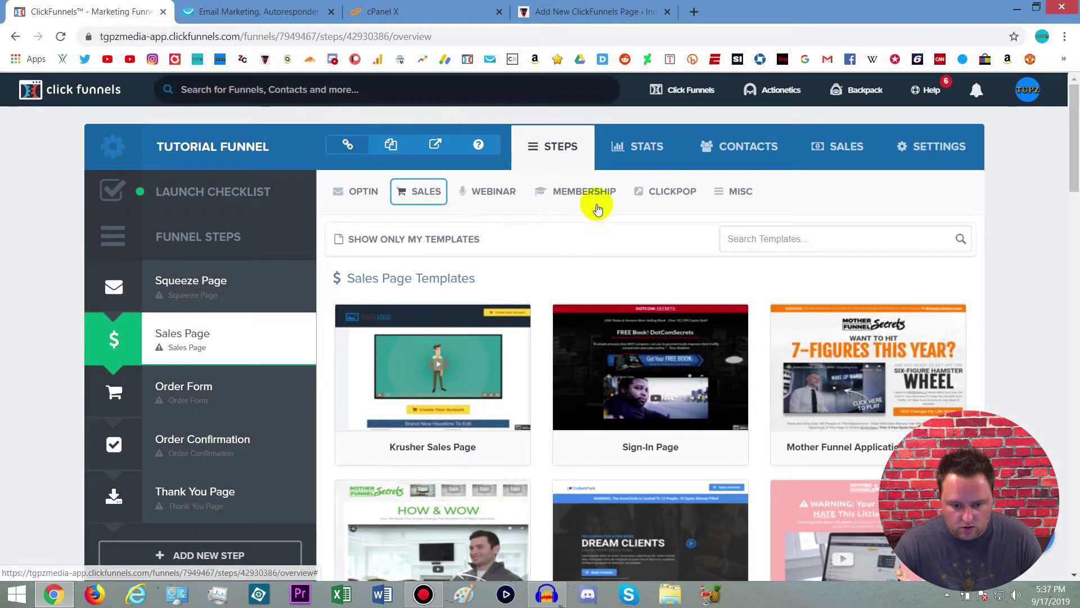
{"action": "mouse_move", "coordinate": [696, 358]}
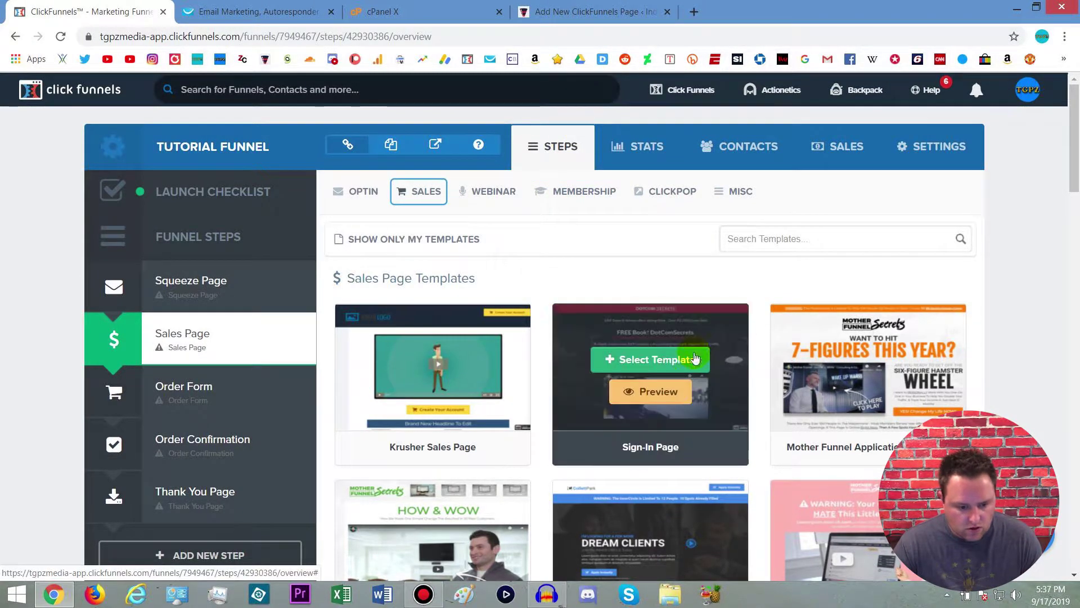
Step: Apply the dark "Meet The Kleuh" template, Mother Funnel Squeeze Page - 5, to the Squeeze Page step
{"action": "left_click", "coordinate": [191, 289]}
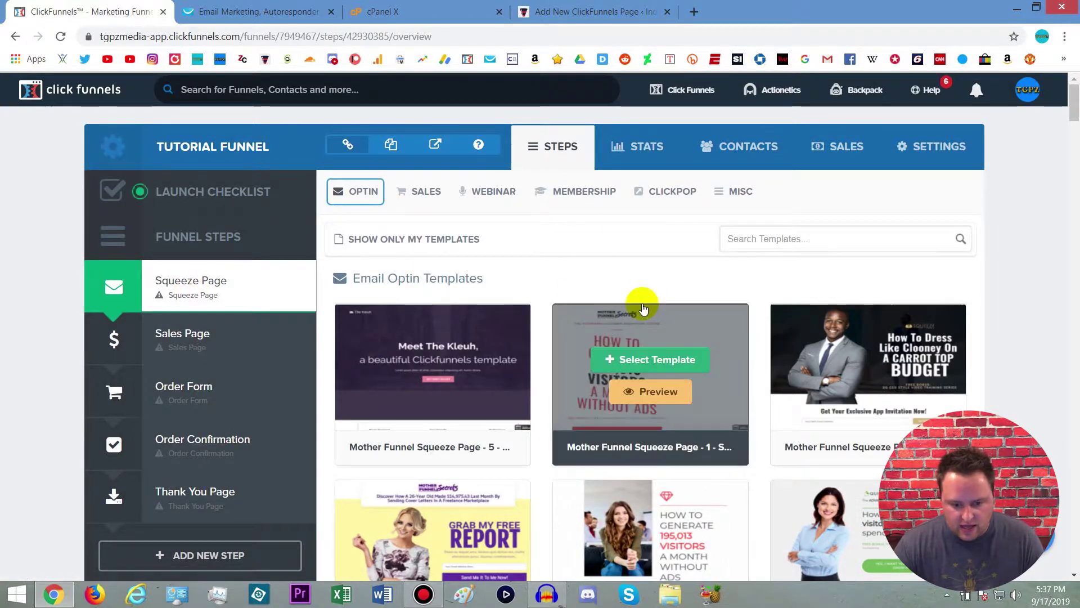
{"action": "scroll", "coordinate": [653, 304], "scroll_direction": "down", "scroll_amount": 2}
{"action": "left_click", "coordinate": [445, 218]}
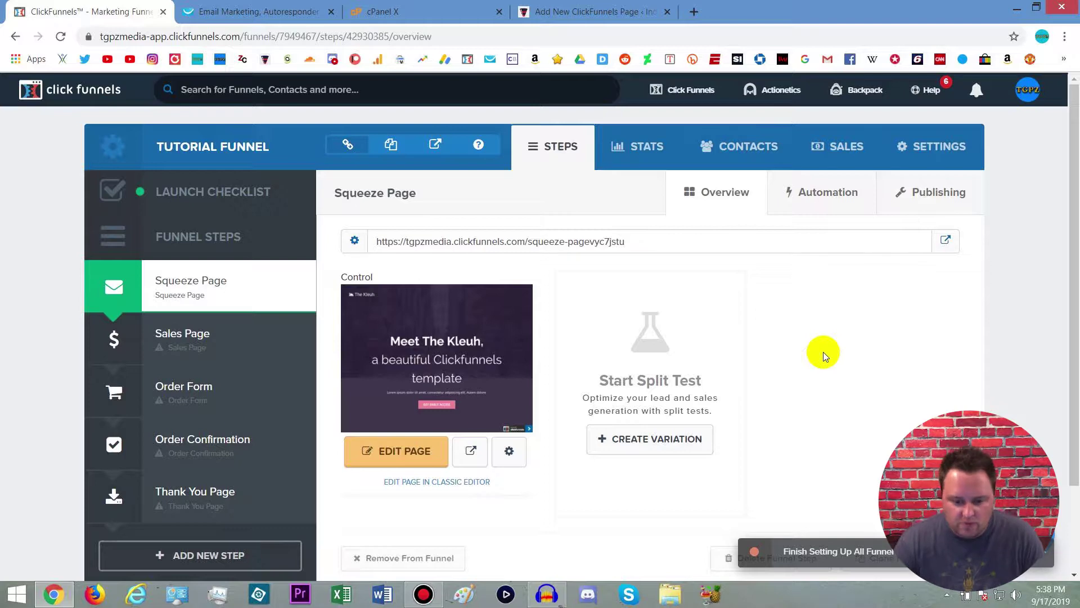
Step: Create a split-test variation by duplicating the Squeeze Page and set its traffic split to 25% control and 75% variation
{"action": "left_click", "coordinate": [679, 442]}
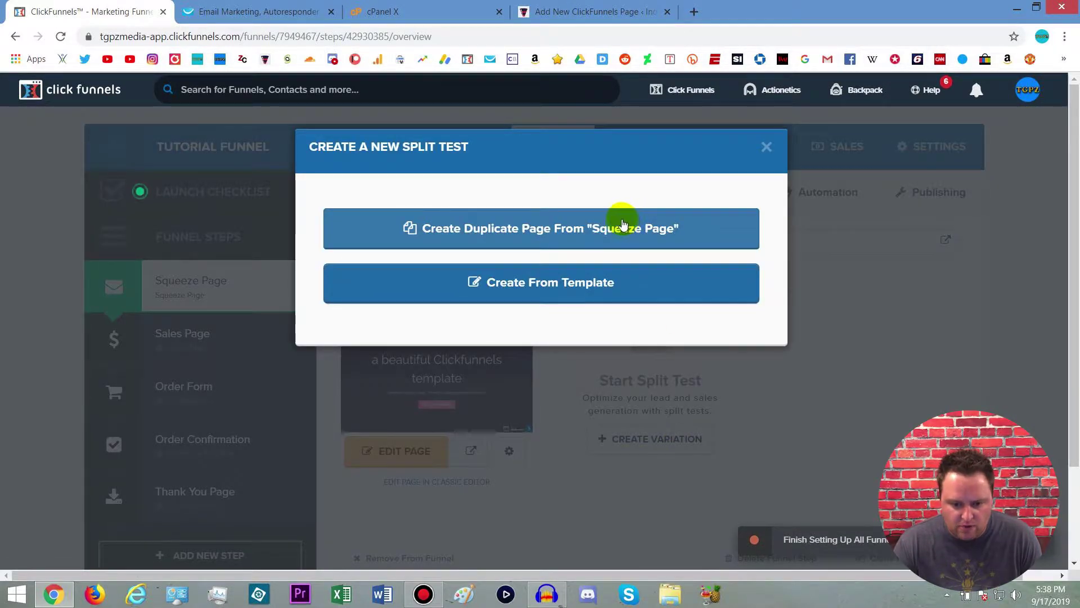
{"action": "left_click", "coordinate": [618, 228]}
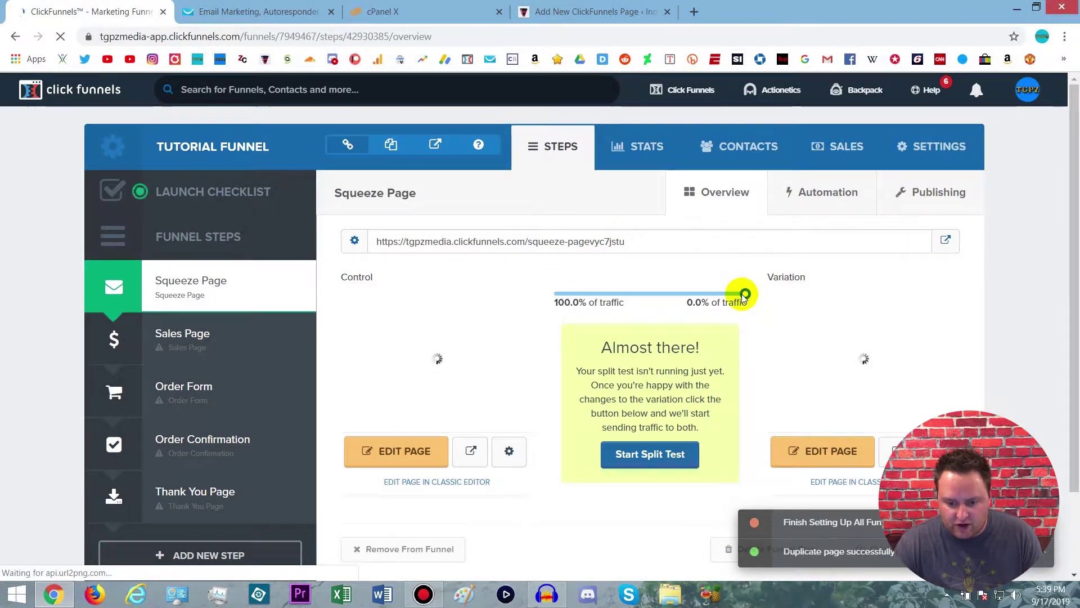
{"action": "left_click_drag", "start_coordinate": [745, 295], "coordinate": [650, 299]}
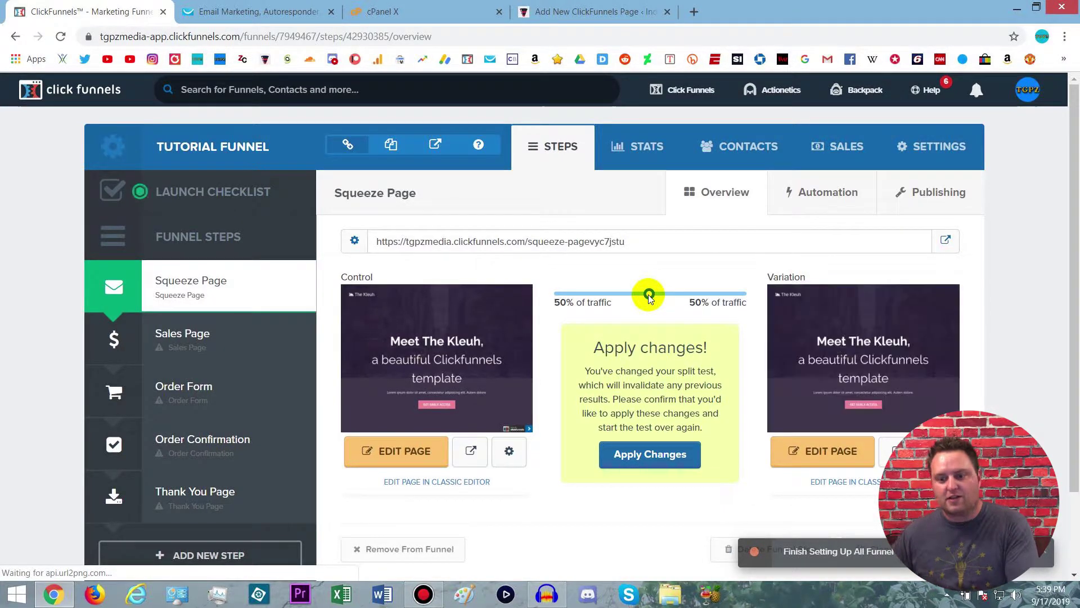
{"action": "left_click_drag", "start_coordinate": [650, 296], "coordinate": [603, 292]}
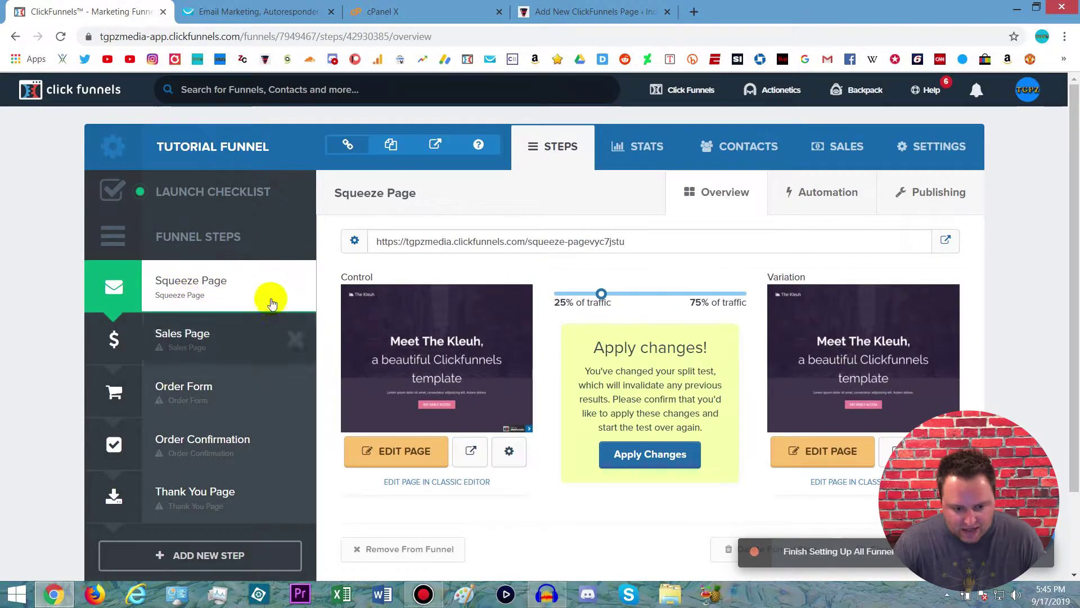
Step: Open the control version of the Squeeze Page in the page editor and try to add a wide section above the headline
{"action": "left_click", "coordinate": [410, 453]}
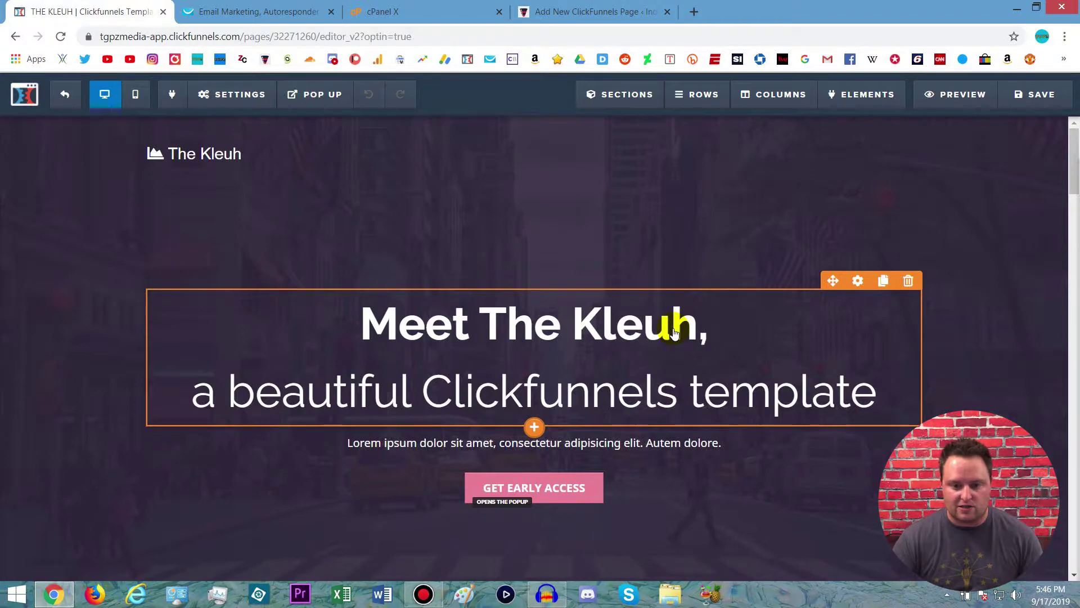
{"action": "left_click", "coordinate": [628, 95]}
{"action": "left_click", "coordinate": [628, 124]}
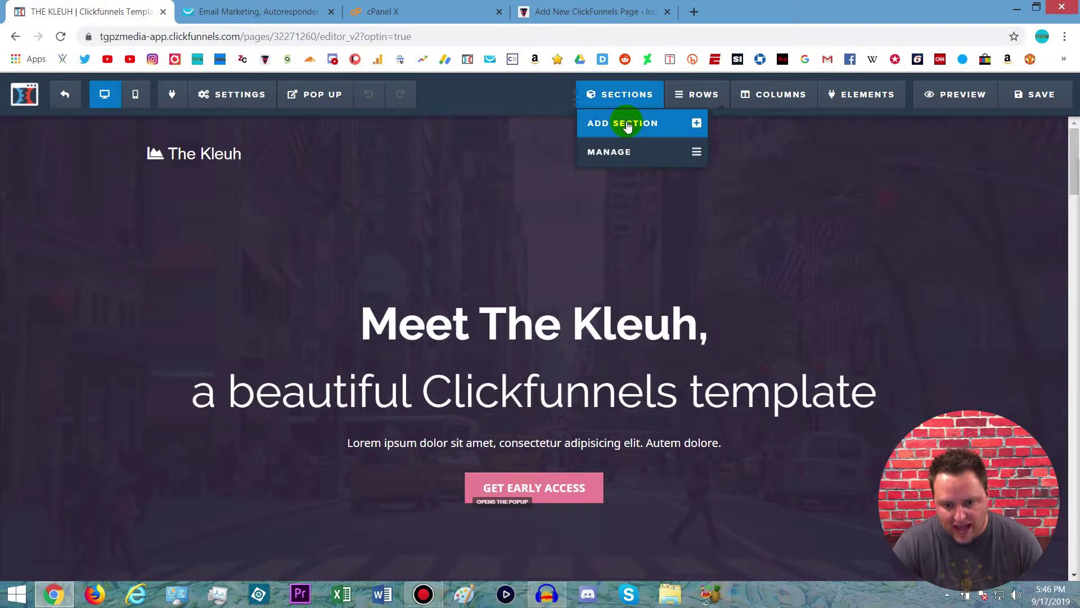
{"action": "left_click", "coordinate": [825, 162]}
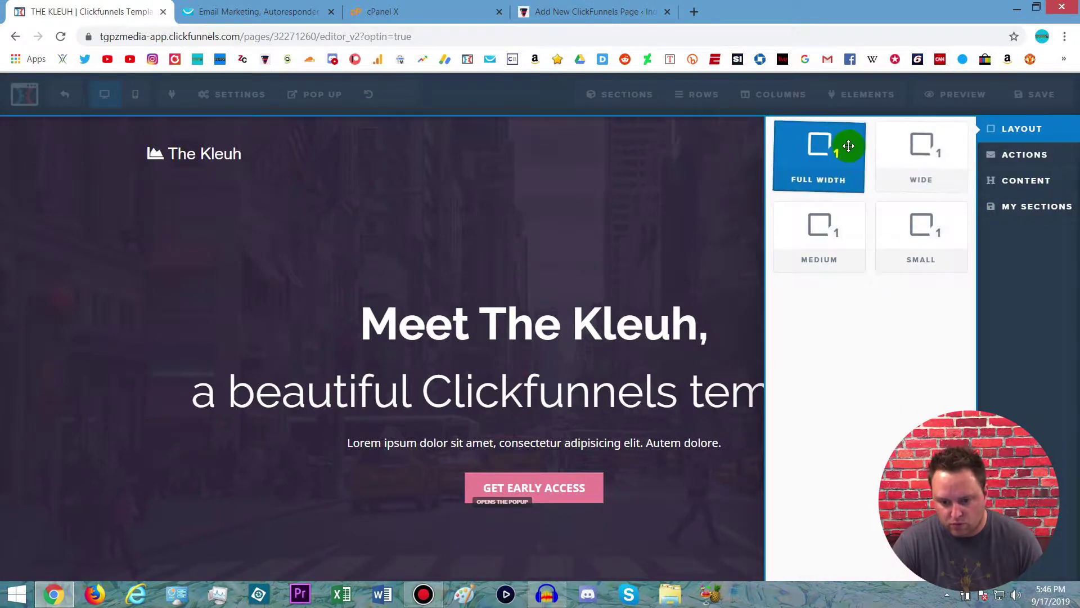
{"action": "left_click", "coordinate": [907, 154]}
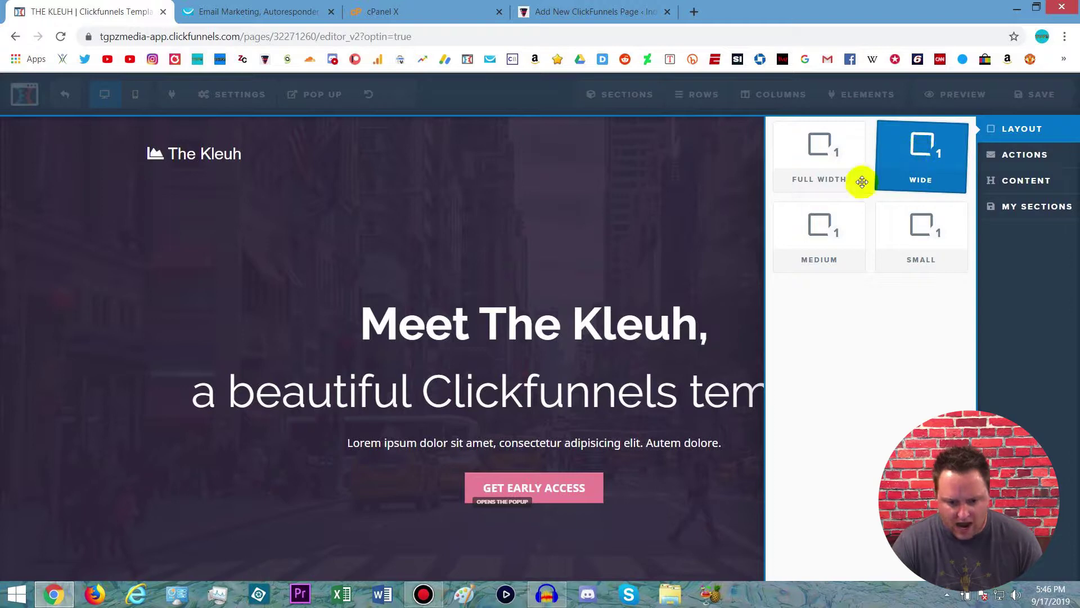
{"action": "left_click_drag", "start_coordinate": [862, 181], "coordinate": [483, 265]}
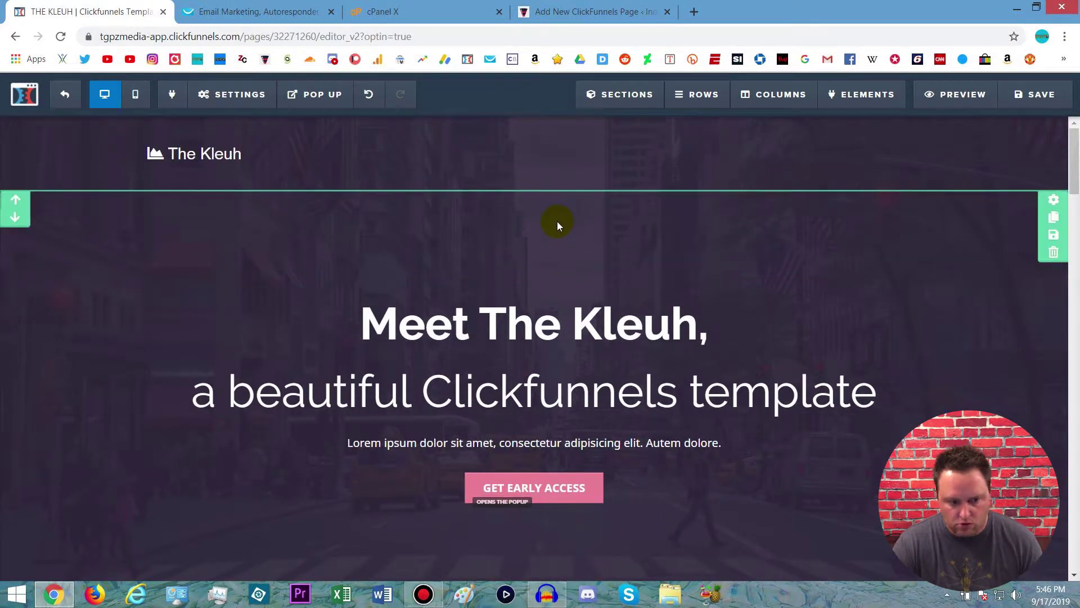
{"action": "scroll", "coordinate": [562, 242], "scroll_direction": "down", "scroll_amount": 9}
{"action": "scroll", "coordinate": [613, 261], "scroll_direction": "up", "scroll_amount": 8}
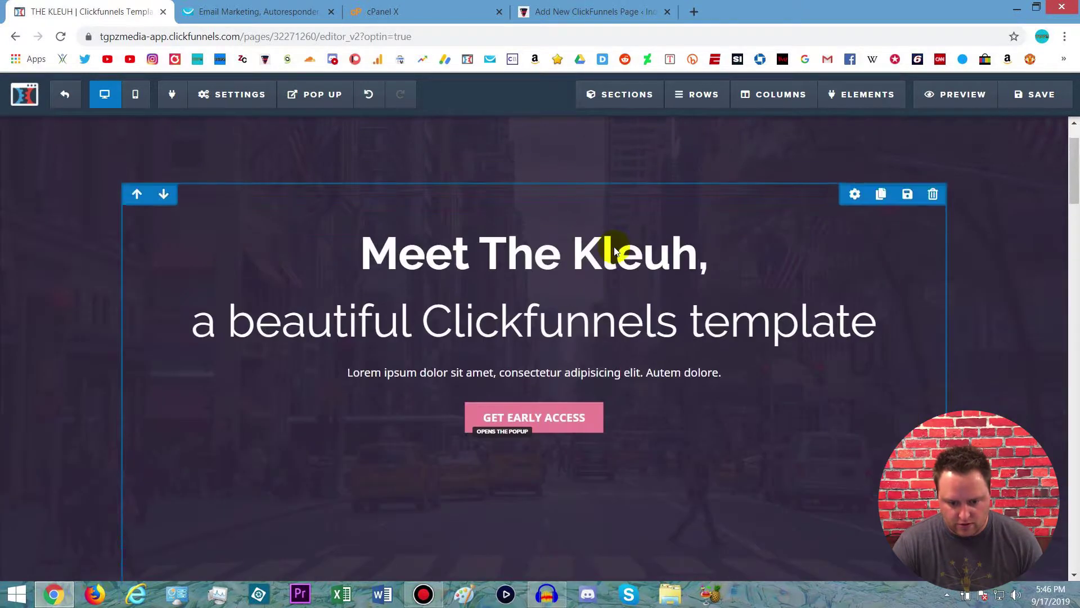
{"action": "scroll", "coordinate": [614, 251], "scroll_direction": "up", "scroll_amount": 2}
Step: Try to add a medium-width section to the Squeeze Page
{"action": "left_click", "coordinate": [628, 97]}
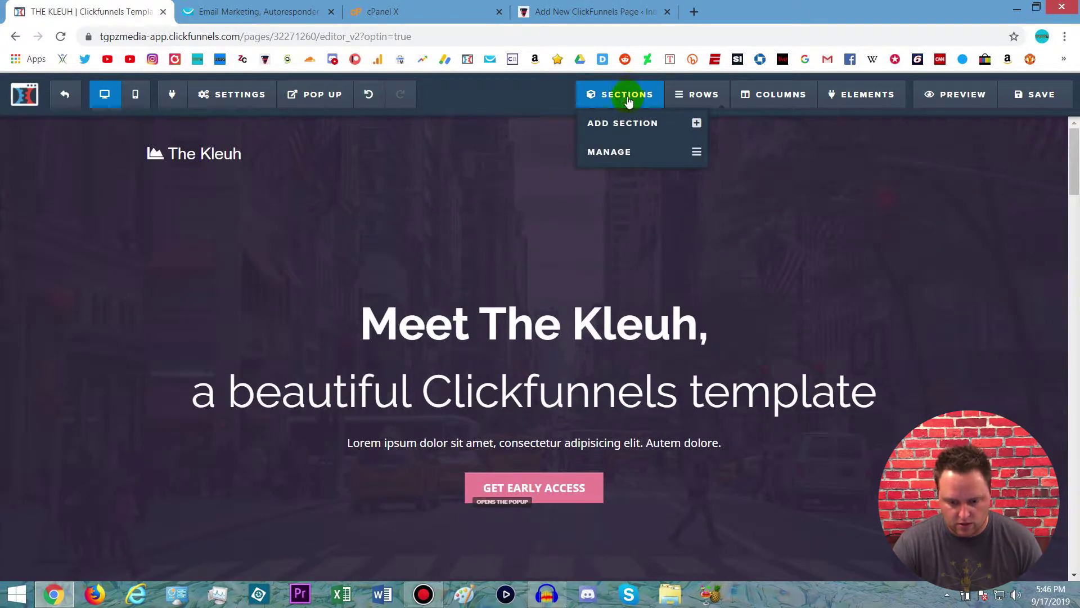
{"action": "left_click", "coordinate": [626, 127]}
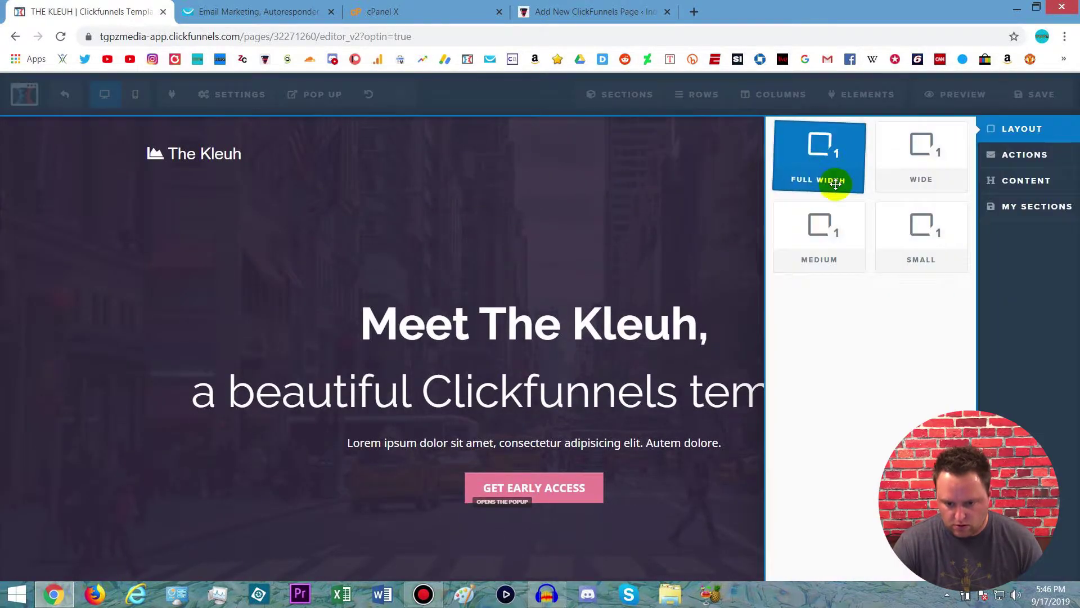
{"action": "left_click", "coordinate": [833, 226]}
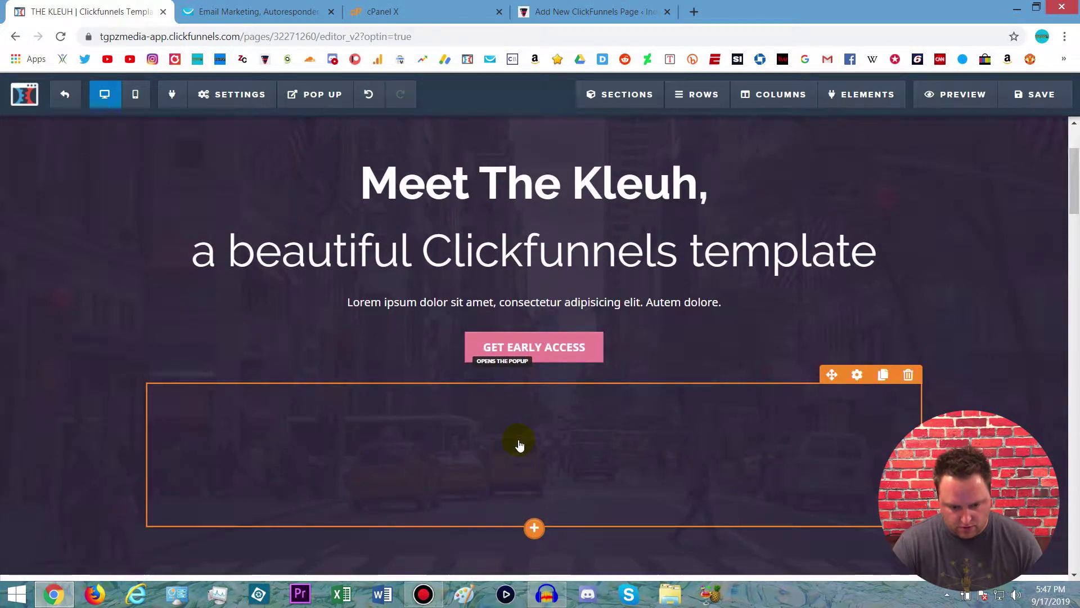
{"action": "scroll", "coordinate": [591, 169], "scroll_direction": "up", "scroll_amount": 3}
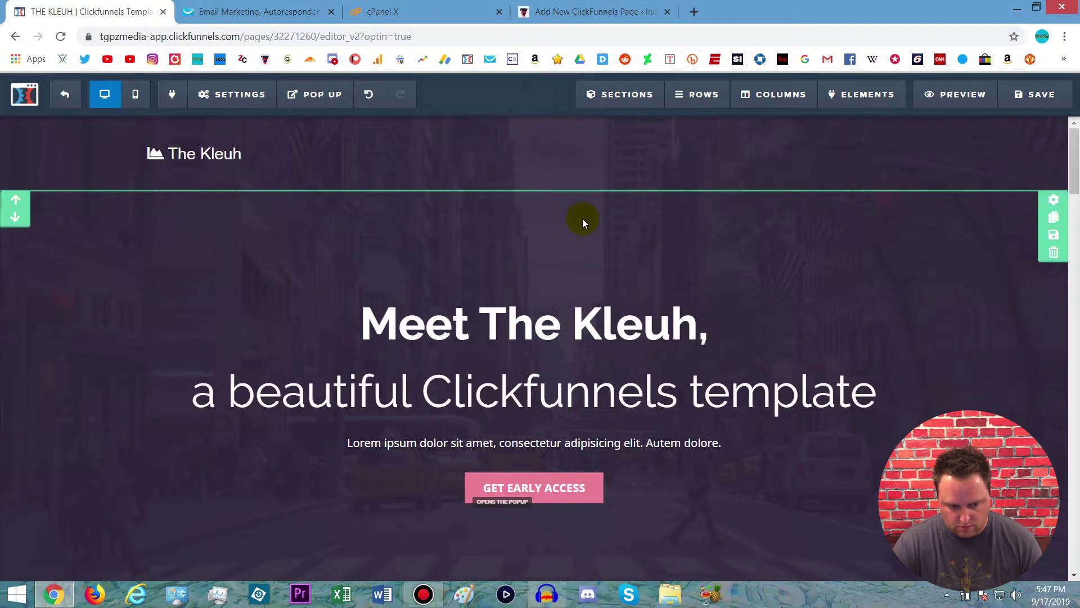
Step: Insert a full-width section between the page's logo header and the "Meet The Kleuh" headline section
{"action": "mouse_move", "coordinate": [626, 97]}
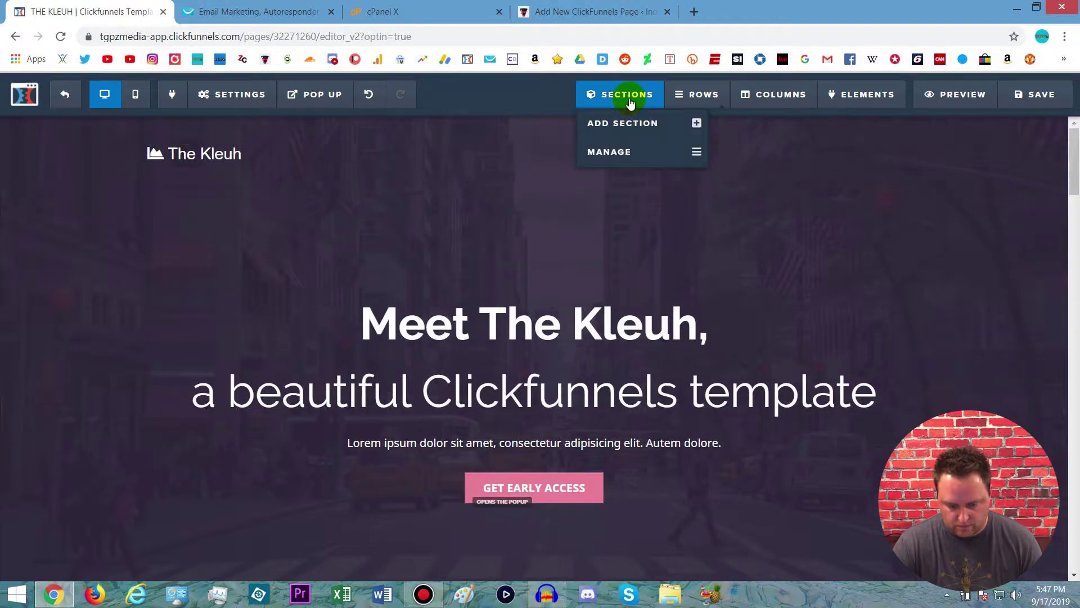
{"action": "left_click", "coordinate": [628, 122]}
{"action": "left_click", "coordinate": [822, 155]}
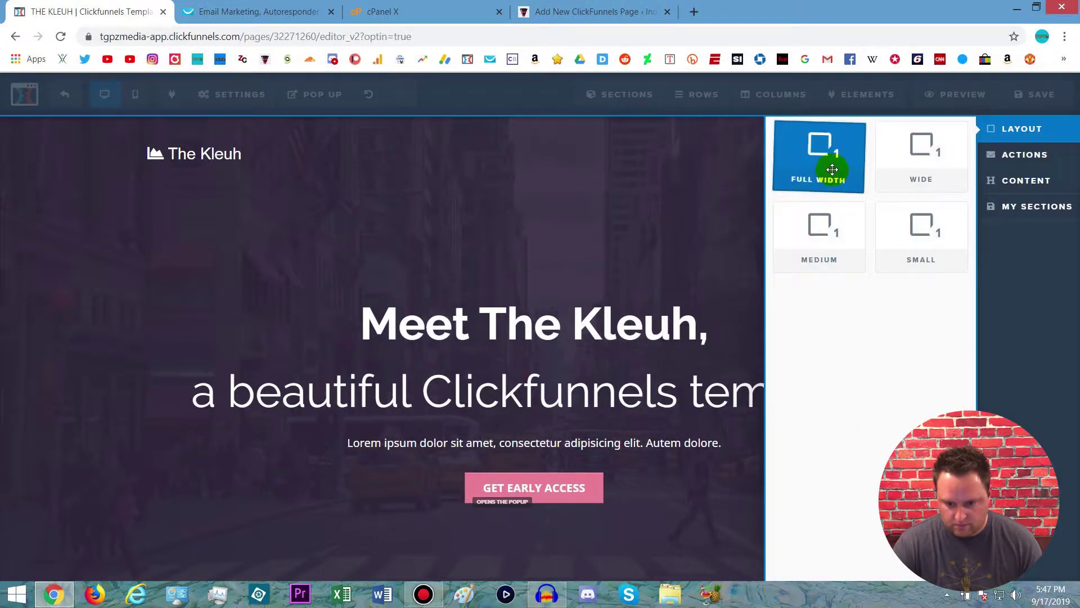
{"action": "left_click_drag", "start_coordinate": [560, 257], "coordinate": [503, 257]}
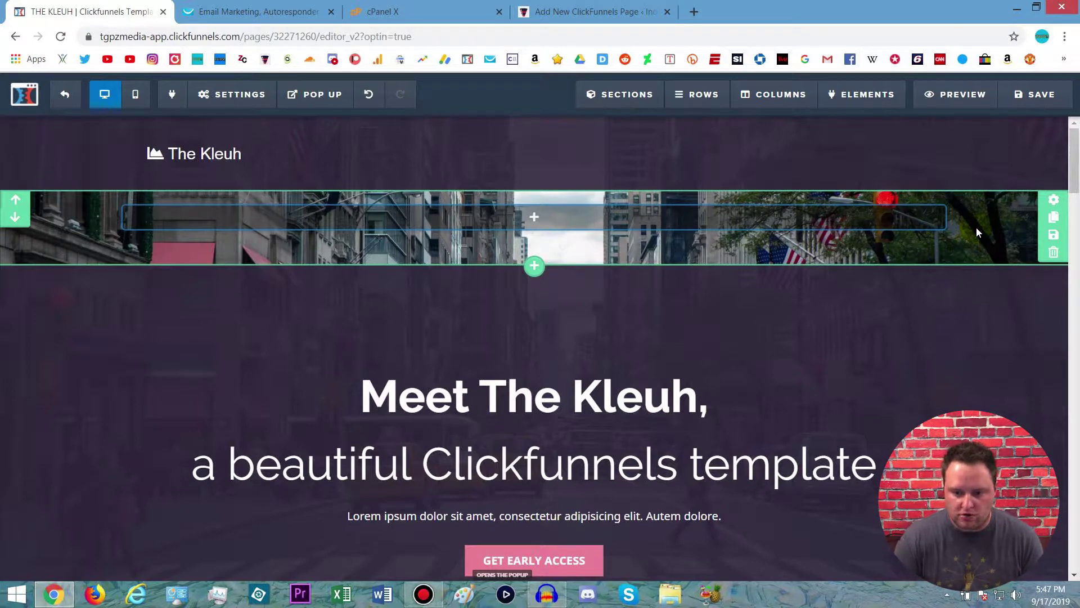
{"action": "left_click", "coordinate": [537, 219]}
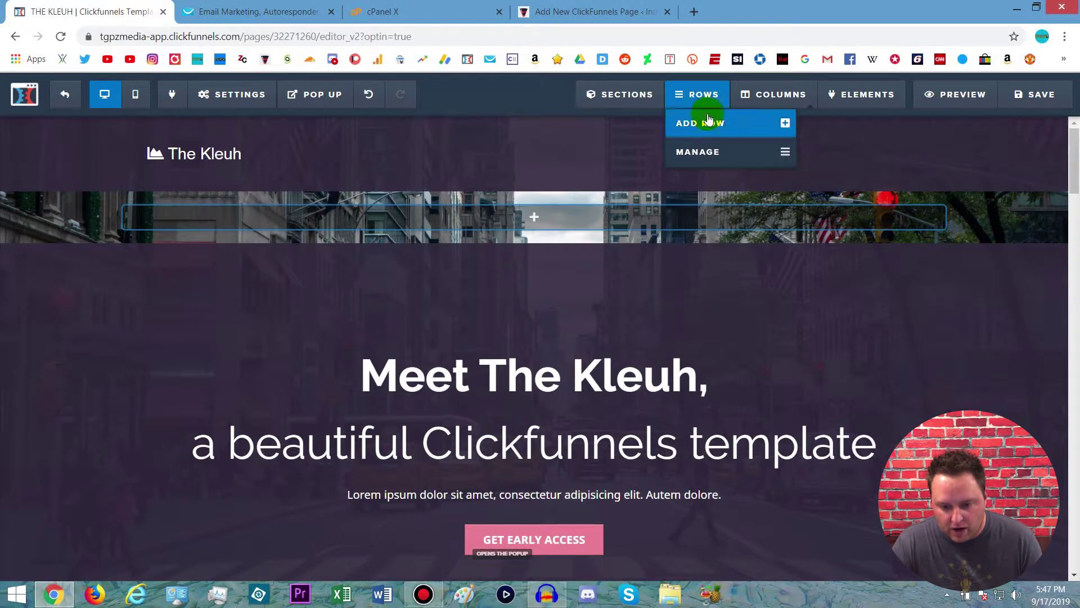
{"action": "left_click", "coordinate": [709, 122]}
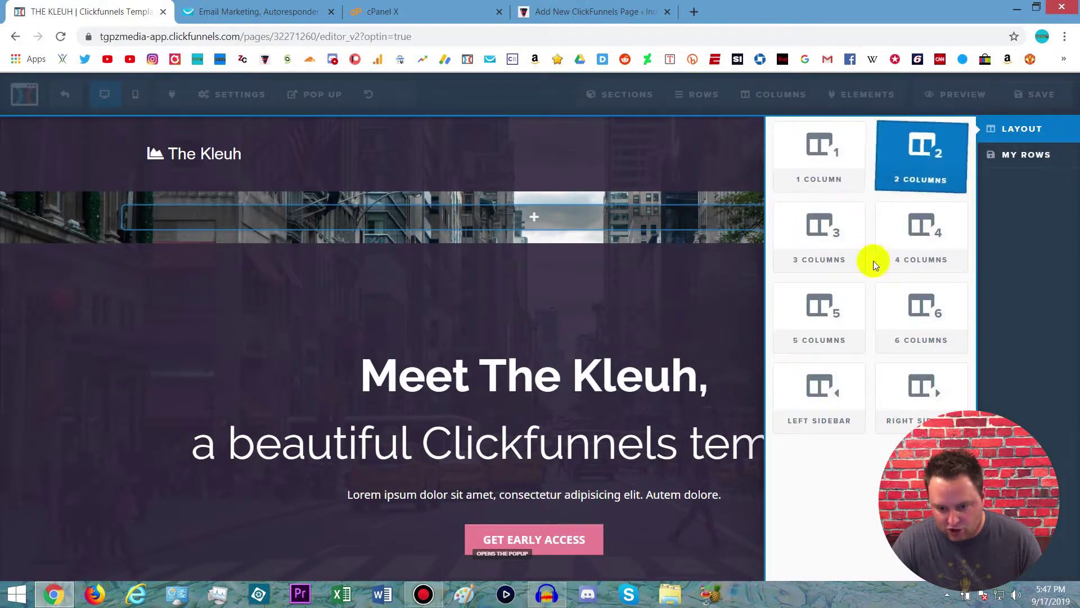
{"action": "left_click", "coordinate": [564, 304]}
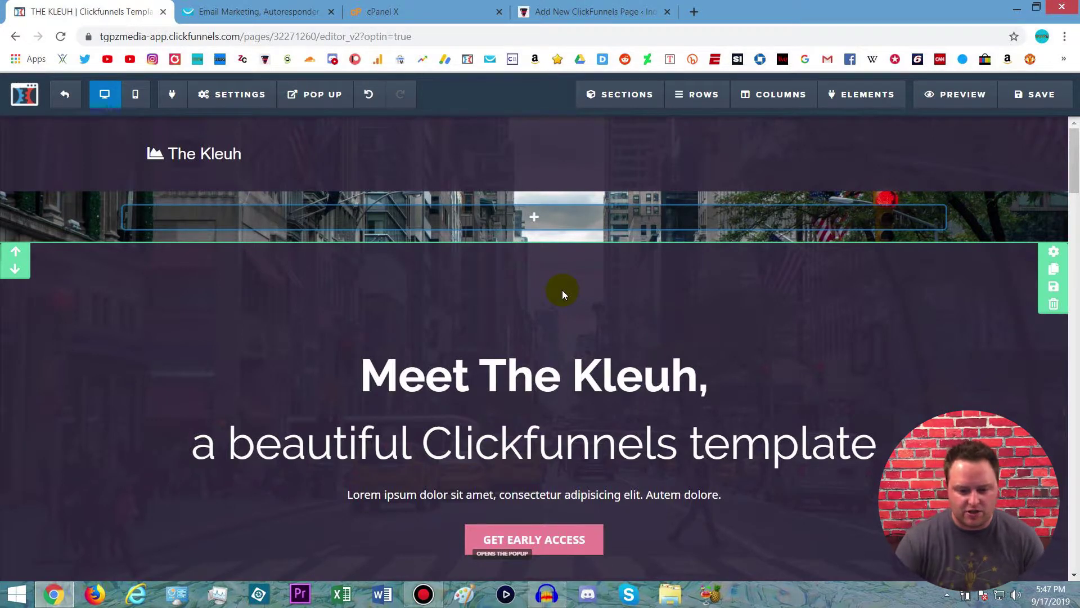
Step: Add a 2-column row to the empty full-width section below the logo header
{"action": "mouse_move", "coordinate": [535, 217]}
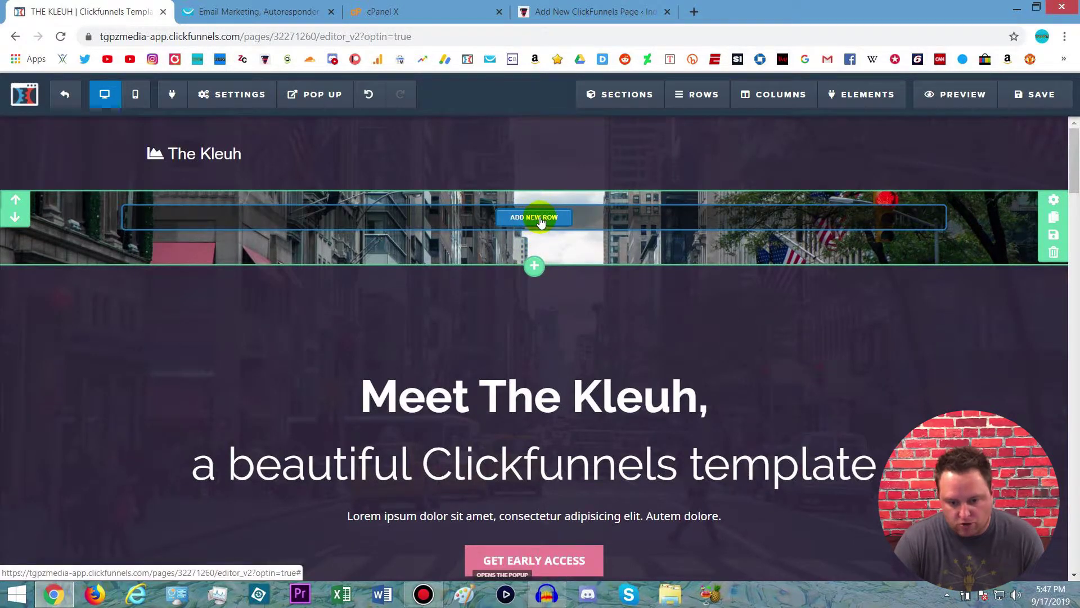
{"action": "left_click", "coordinate": [539, 219]}
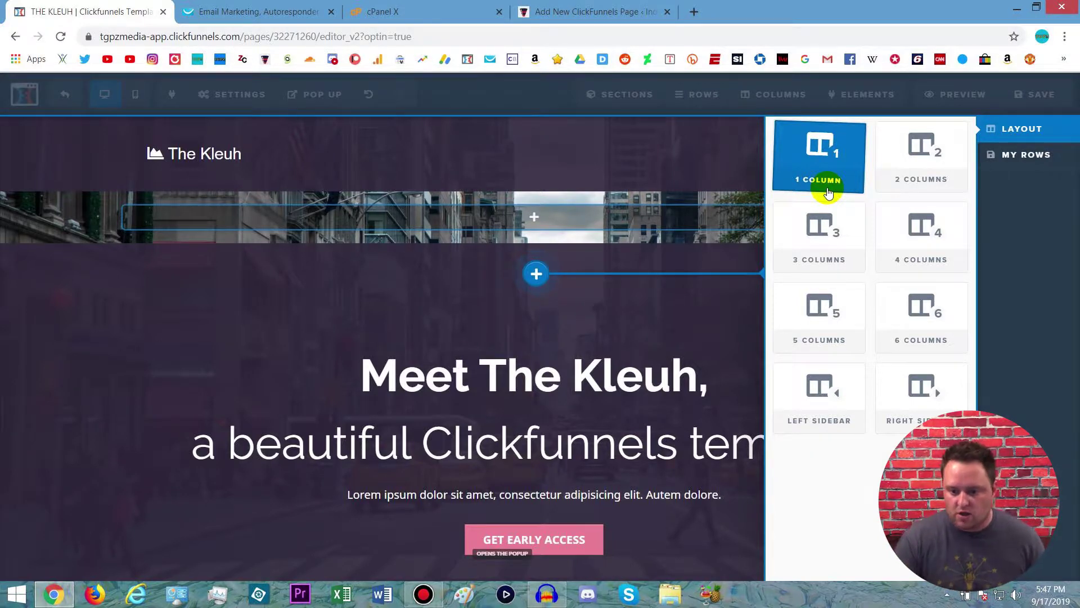
{"action": "left_click", "coordinate": [926, 148]}
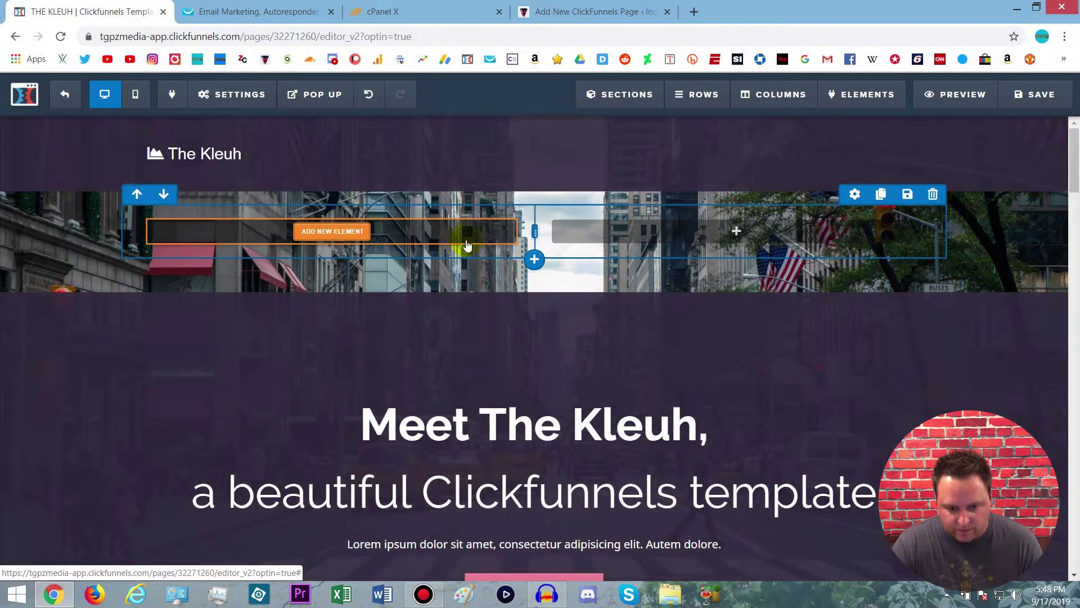
Step: Open the element library for the first column of the two-column row and review the available elements, from text through miscellaneous
{"action": "mouse_move", "coordinate": [531, 234]}
{"action": "left_mouse_down"}
{"action": "mouse_move", "coordinate": [422, 231]}
{"action": "mouse_move", "coordinate": [336, 246]}
{"action": "mouse_move", "coordinate": [532, 242]}
{"action": "left_mouse_up"}
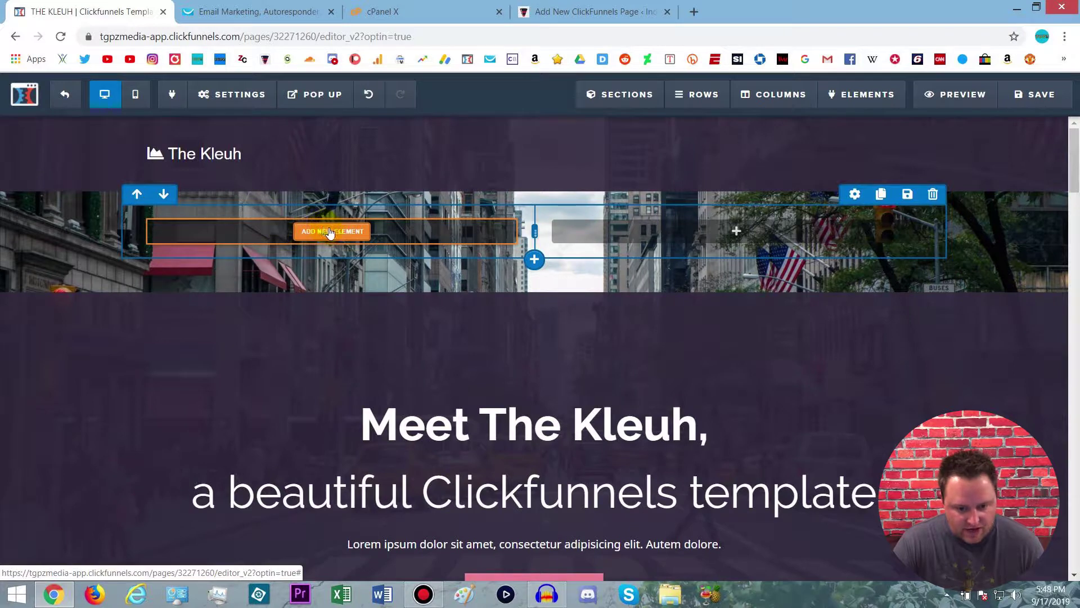
{"action": "left_click", "coordinate": [330, 231]}
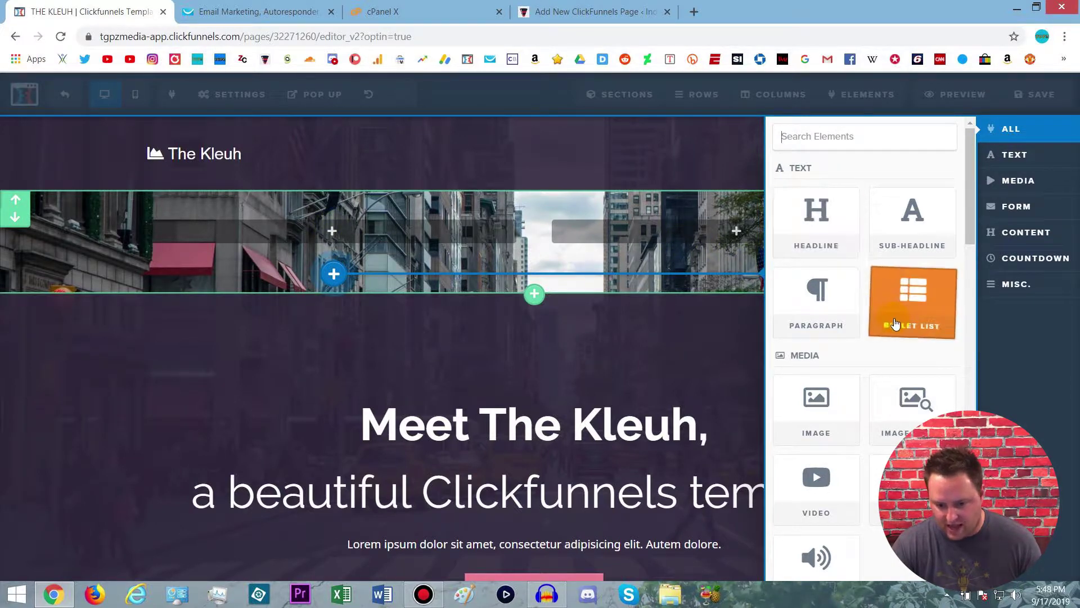
{"action": "scroll", "coordinate": [889, 349], "scroll_direction": "down", "scroll_amount": 2}
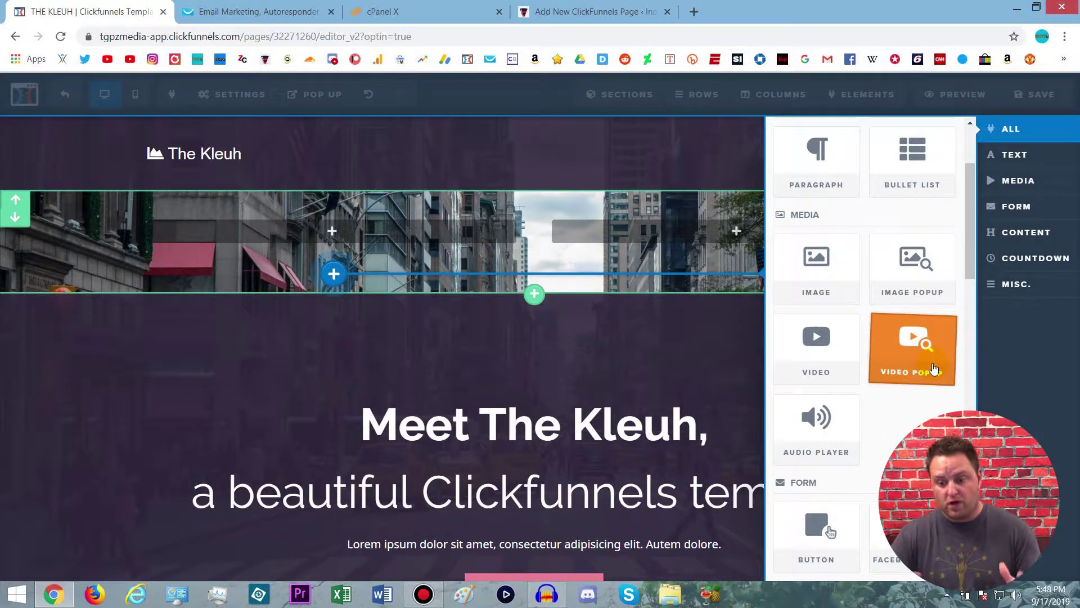
{"action": "scroll", "coordinate": [932, 360], "scroll_direction": "down", "scroll_amount": 3}
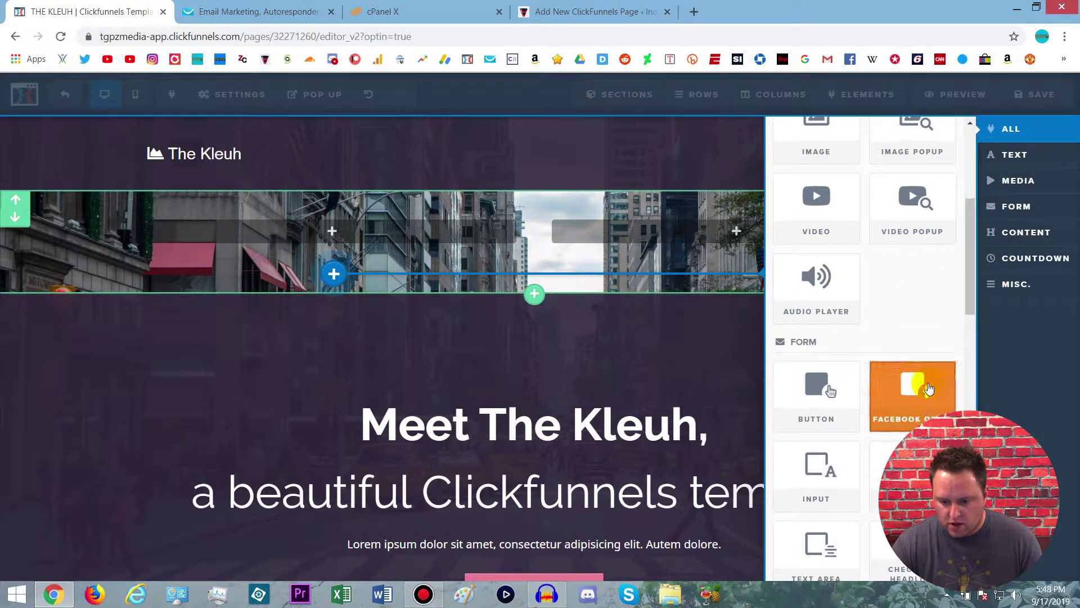
{"action": "scroll", "coordinate": [923, 338], "scroll_direction": "down", "scroll_amount": 1}
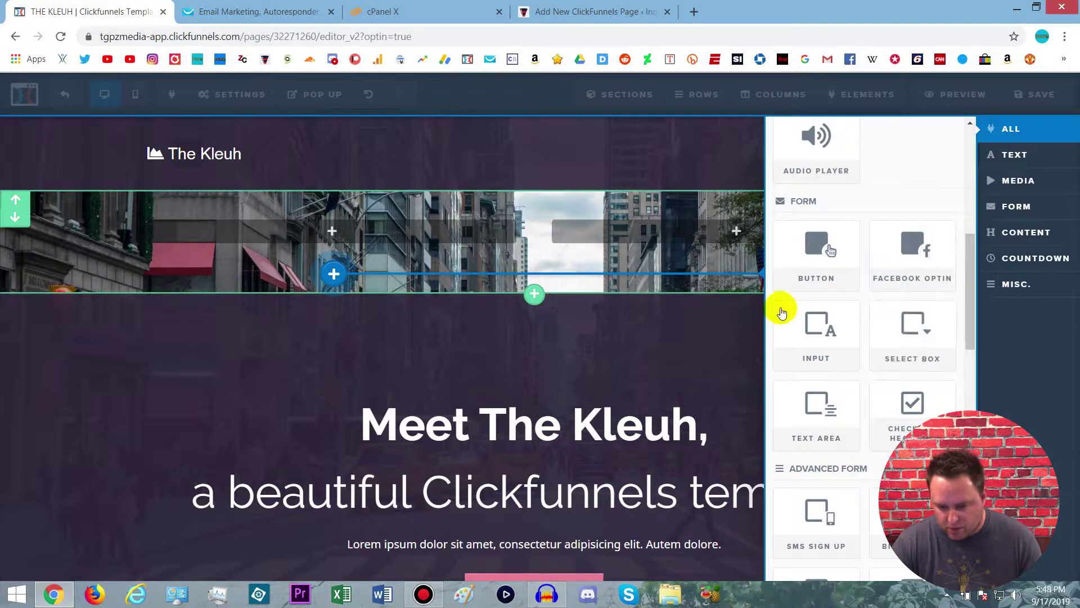
{"action": "scroll", "coordinate": [926, 366], "scroll_direction": "down", "scroll_amount": 2}
{"action": "scroll", "coordinate": [930, 371], "scroll_direction": "down", "scroll_amount": 3}
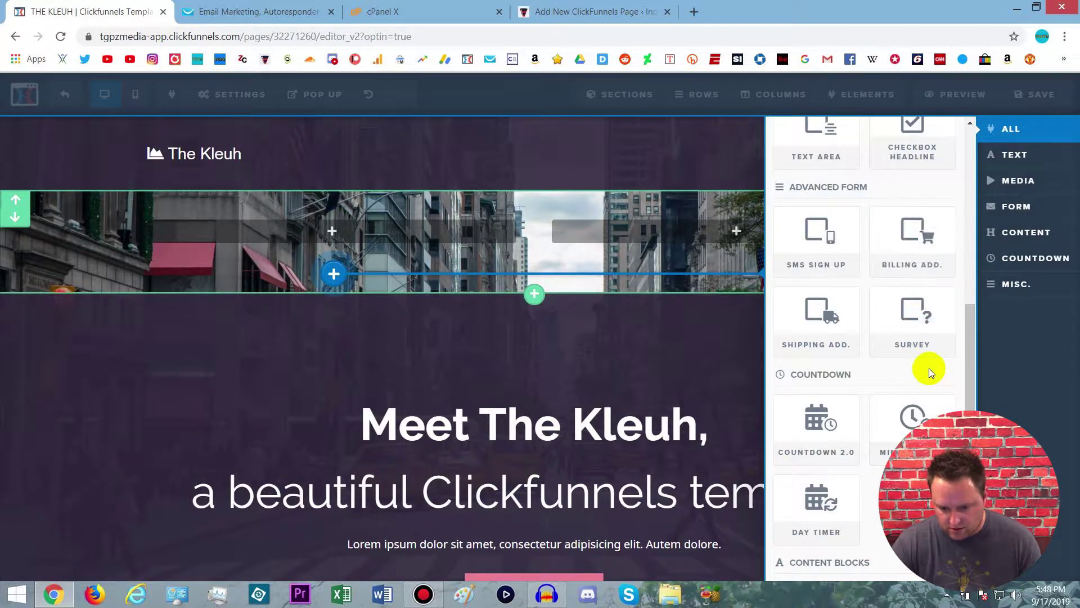
{"action": "scroll", "coordinate": [912, 427], "scroll_direction": "down", "scroll_amount": 3}
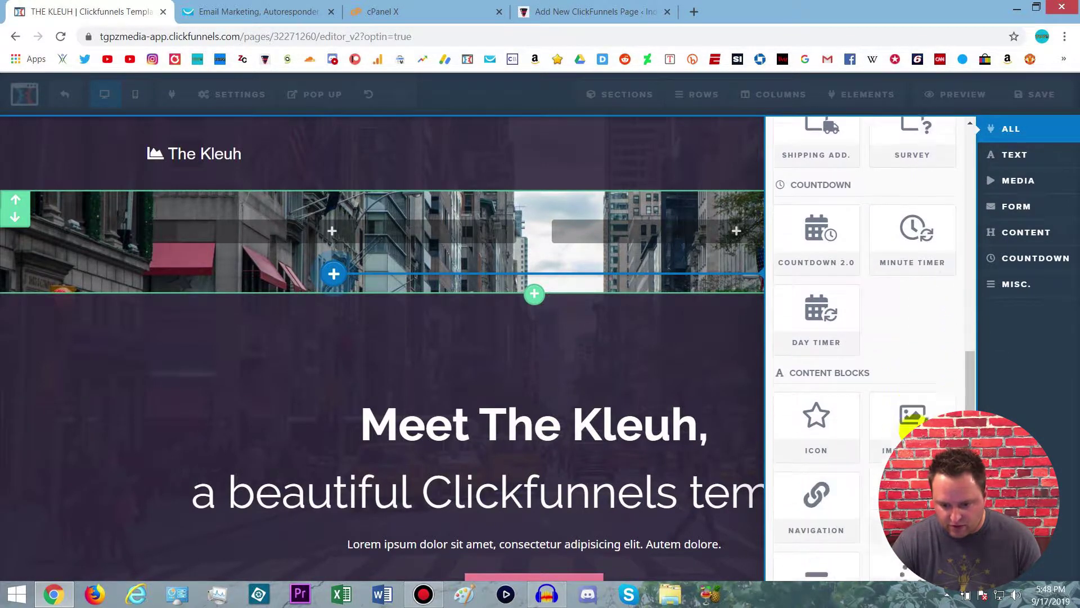
{"action": "scroll", "coordinate": [900, 490], "scroll_direction": "down", "scroll_amount": 1}
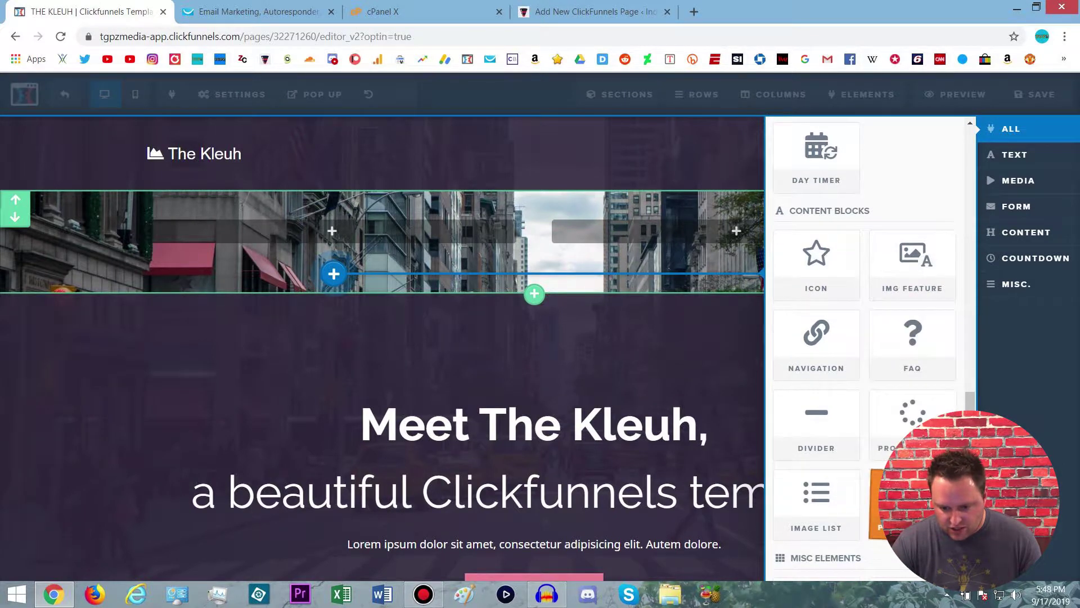
{"action": "scroll", "coordinate": [900, 490], "scroll_direction": "down", "scroll_amount": 3}
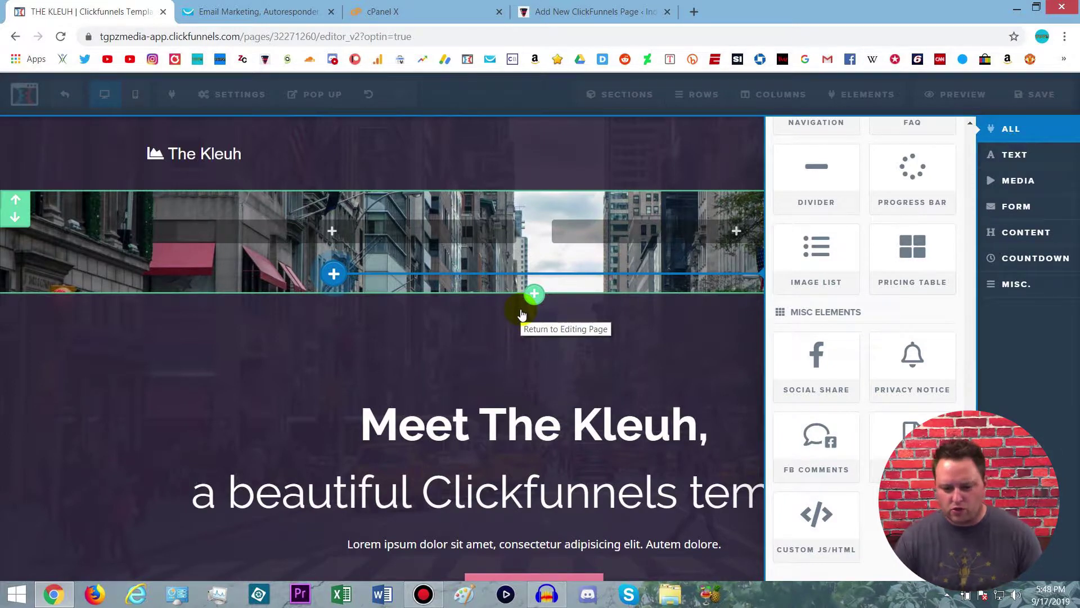
Step: Add an Input form element to the first column of the two-column row below the logo header
{"action": "scroll", "coordinate": [898, 264], "scroll_direction": "up", "scroll_amount": 10}
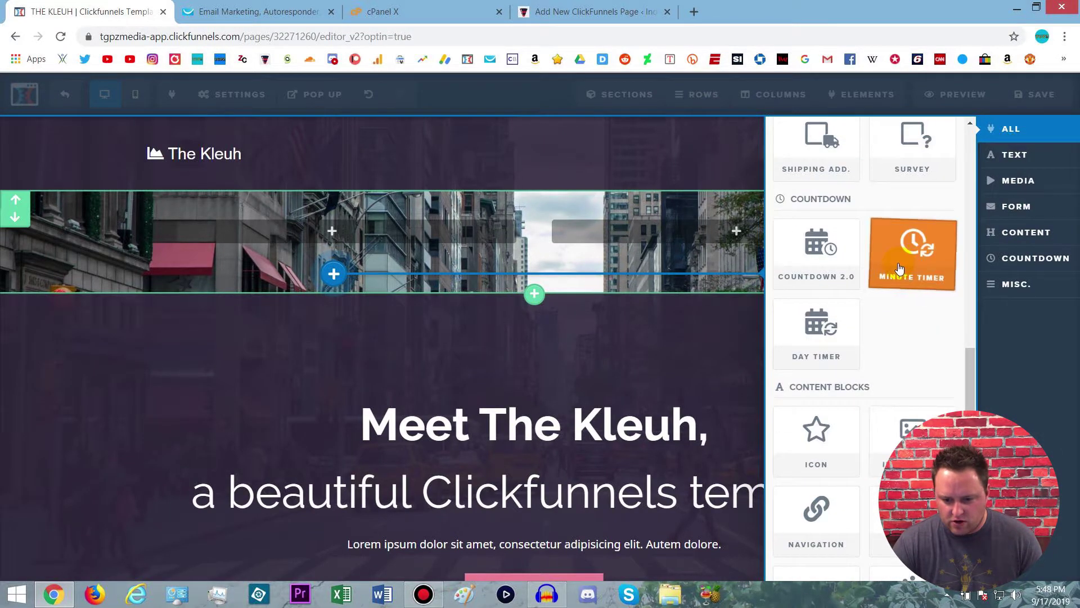
{"action": "scroll", "coordinate": [898, 265], "scroll_direction": "up", "scroll_amount": 1}
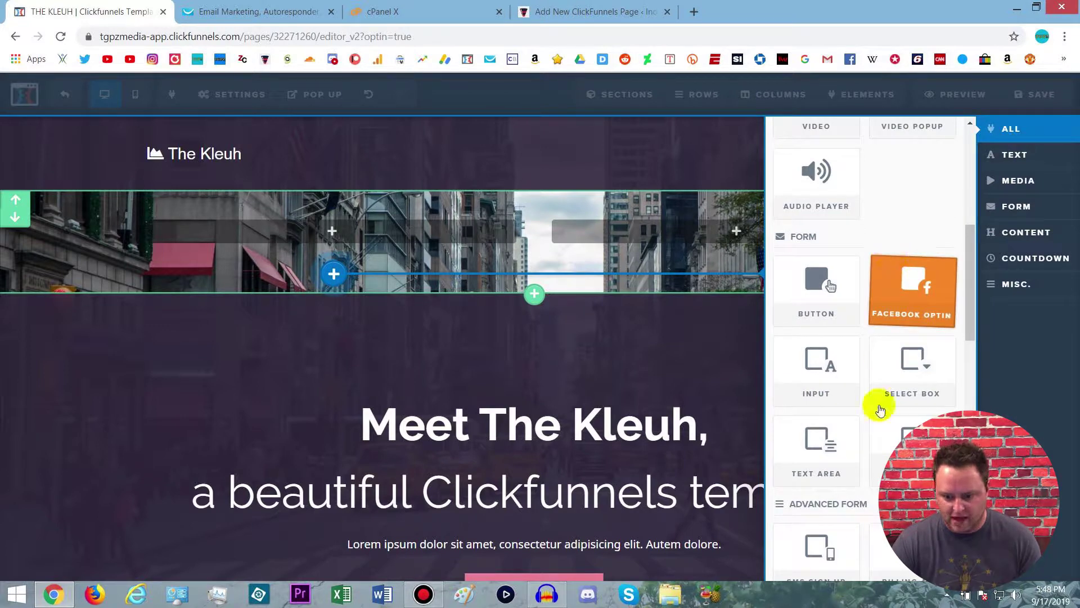
{"action": "left_click_drag", "start_coordinate": [435, 282], "coordinate": [433, 279]}
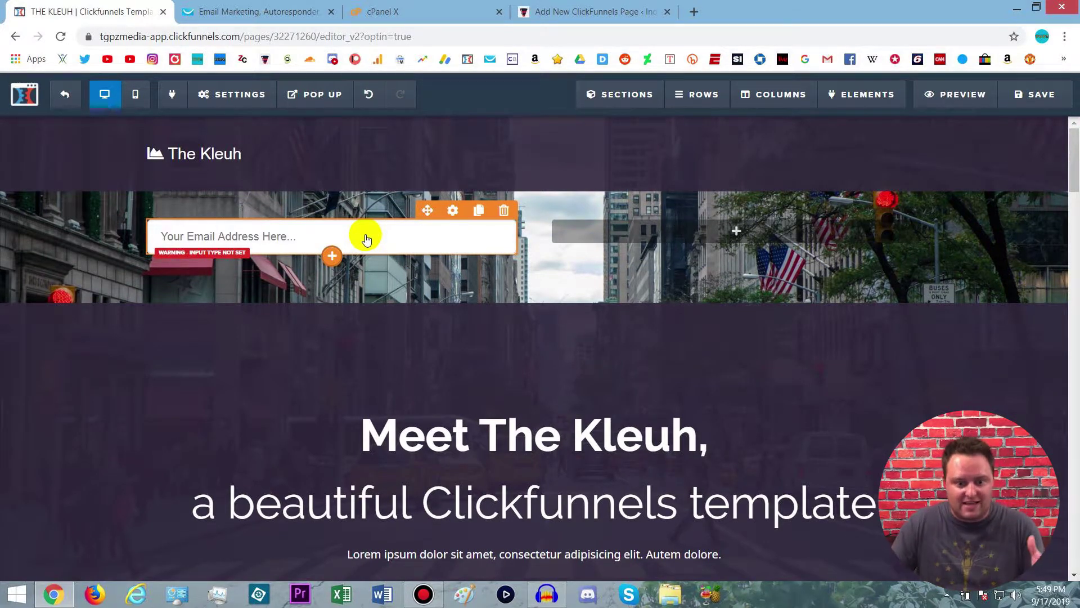
Step: Duplicate the email input field in the first column and delete the copy
{"action": "left_click", "coordinate": [479, 212]}
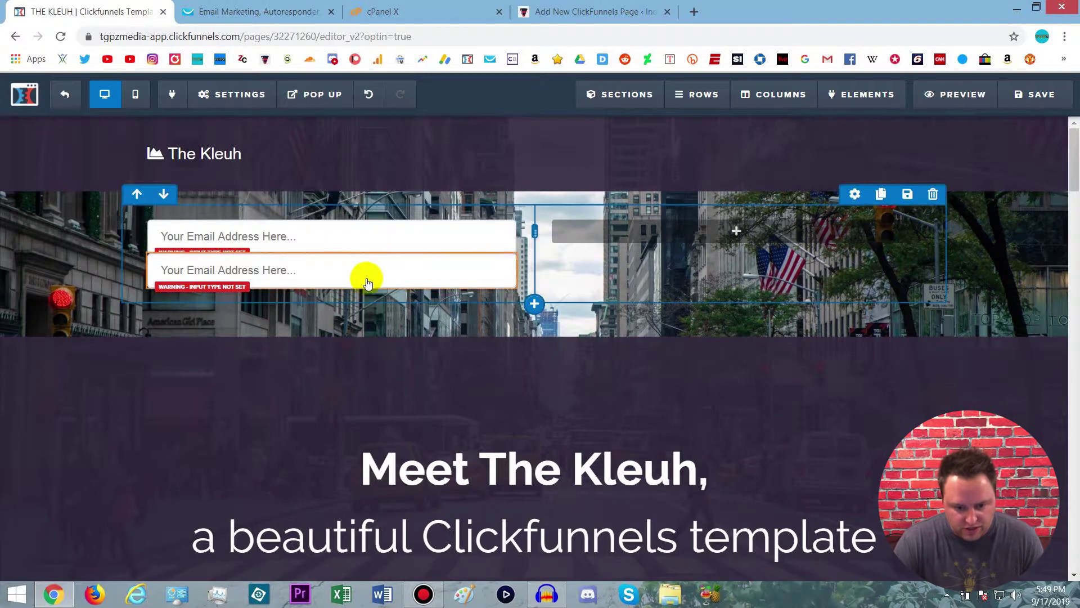
{"action": "left_click", "coordinate": [504, 248]}
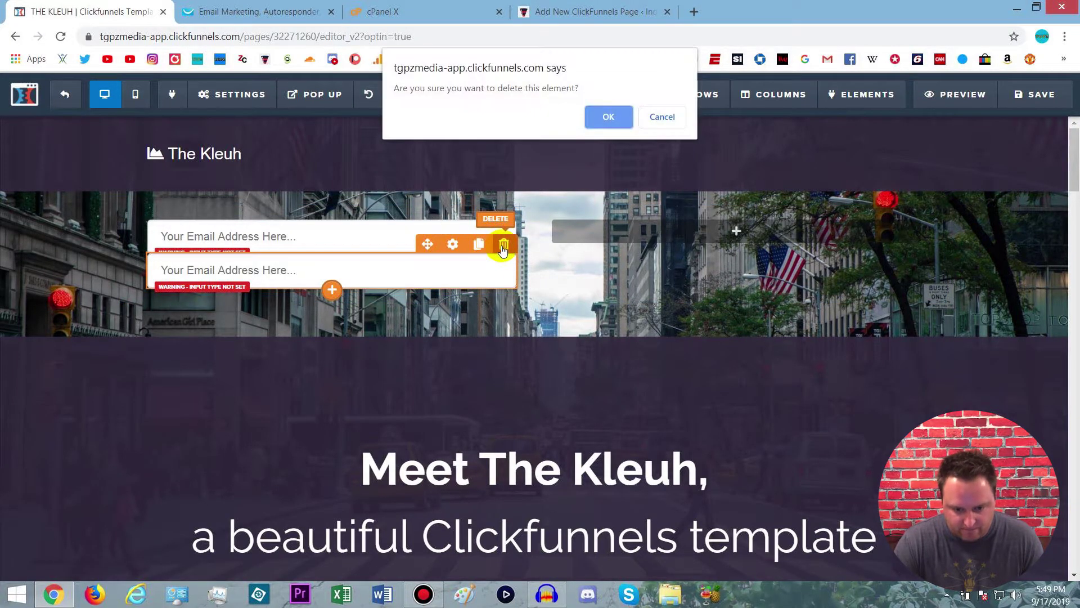
{"action": "left_click", "coordinate": [608, 117]}
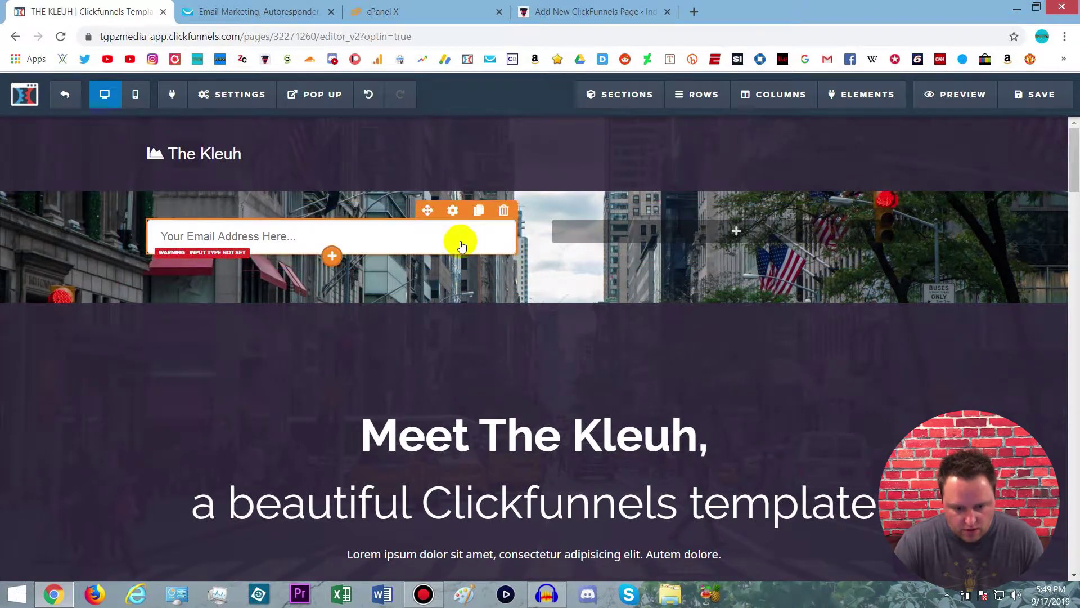
Step: Move the email input field from the first column to the second column of the row
{"action": "left_click", "coordinate": [458, 236]}
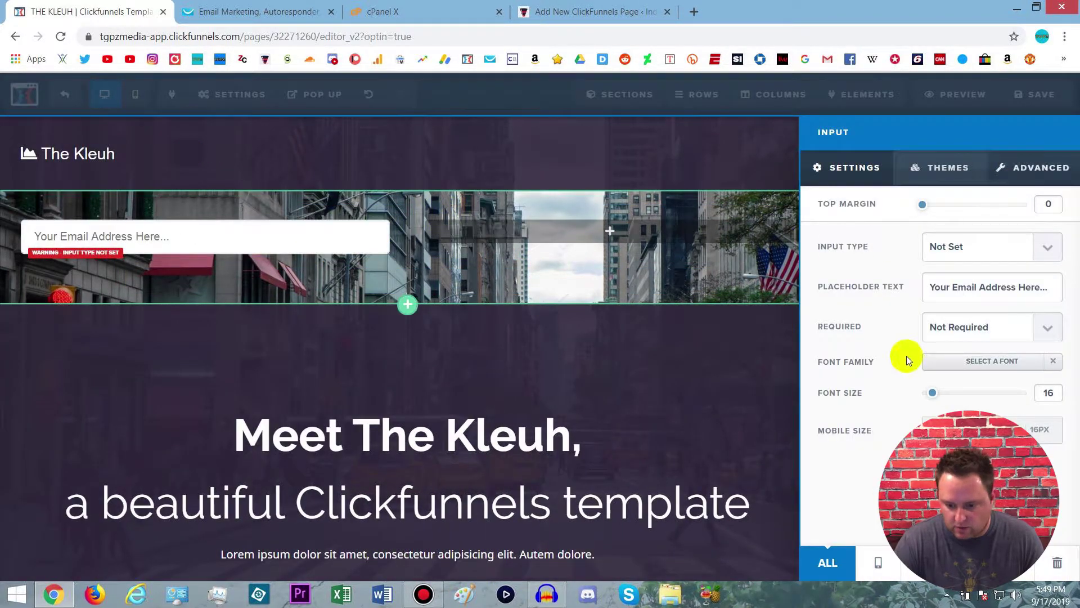
{"action": "left_click", "coordinate": [658, 369]}
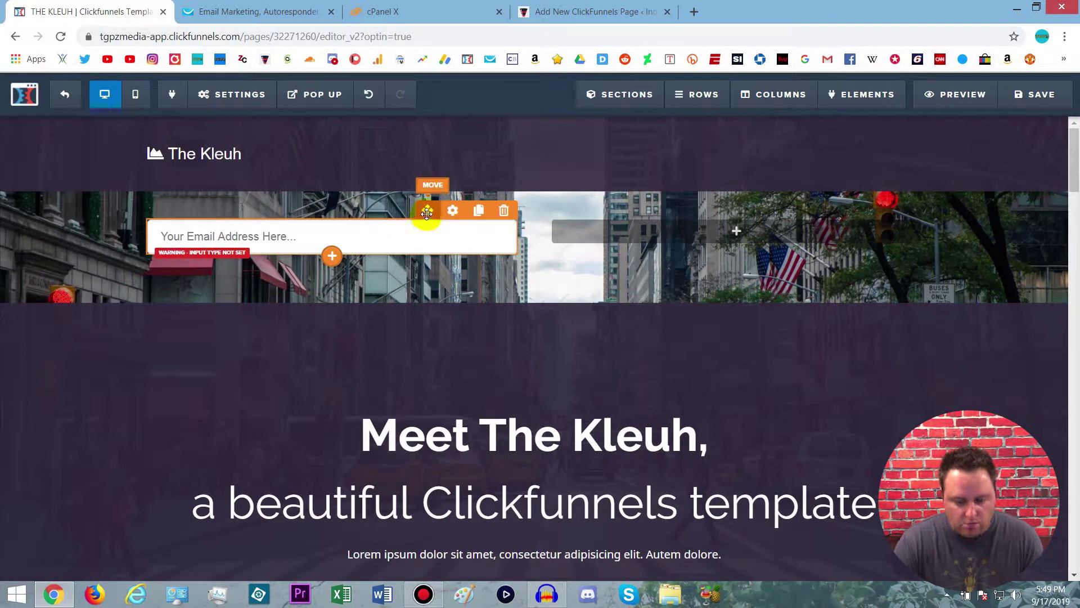
{"action": "left_click_drag", "start_coordinate": [426, 218], "coordinate": [407, 242]}
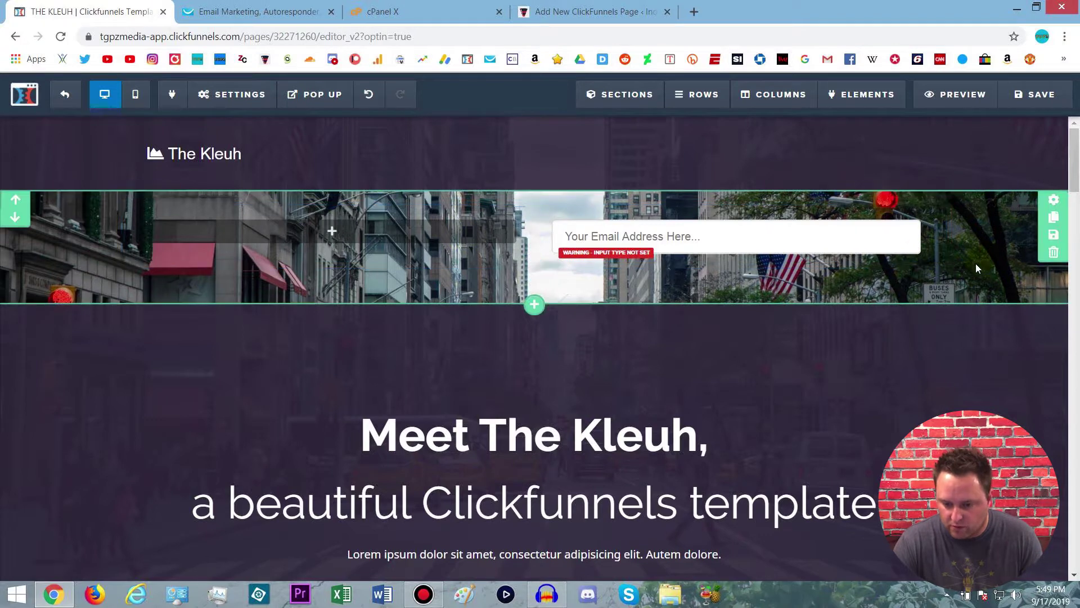
Step: Examine the email input's general settings, themes, advanced styles and animation options
{"action": "left_click", "coordinate": [859, 250]}
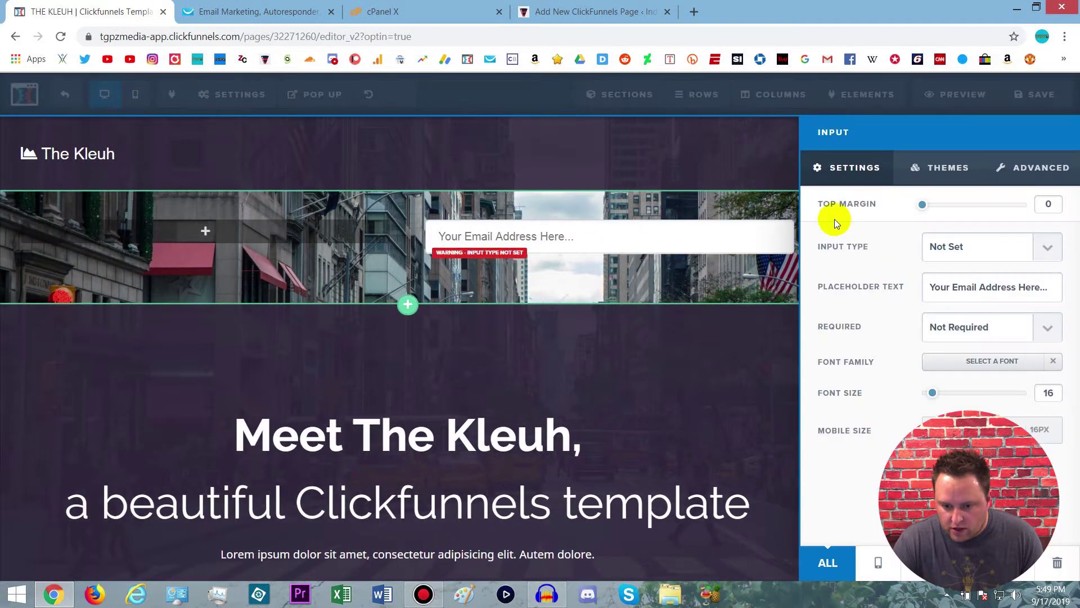
{"action": "left_click", "coordinate": [692, 246]}
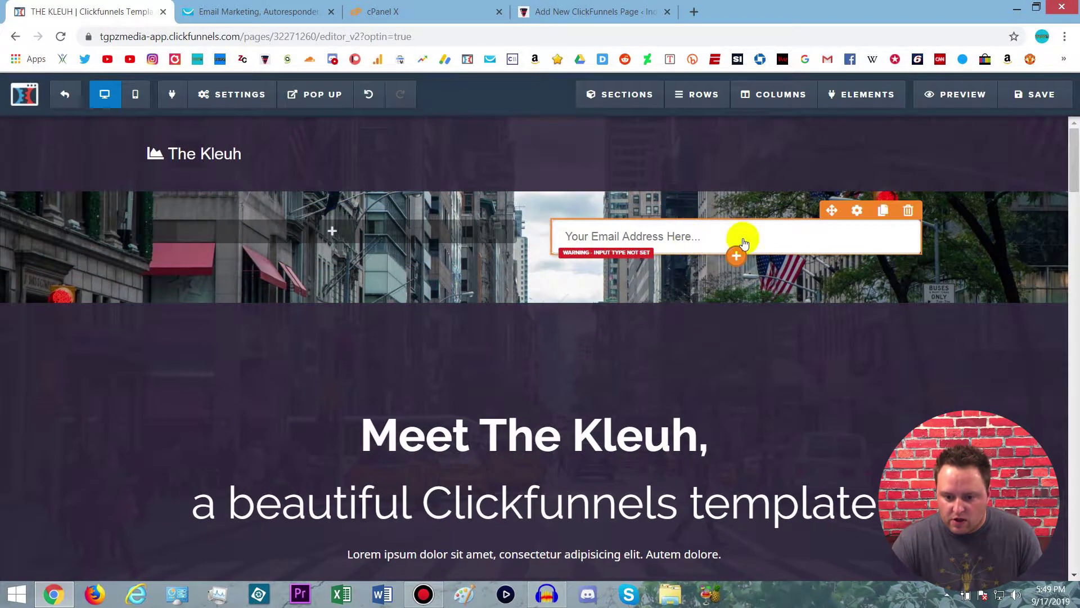
{"action": "left_click", "coordinate": [858, 212]}
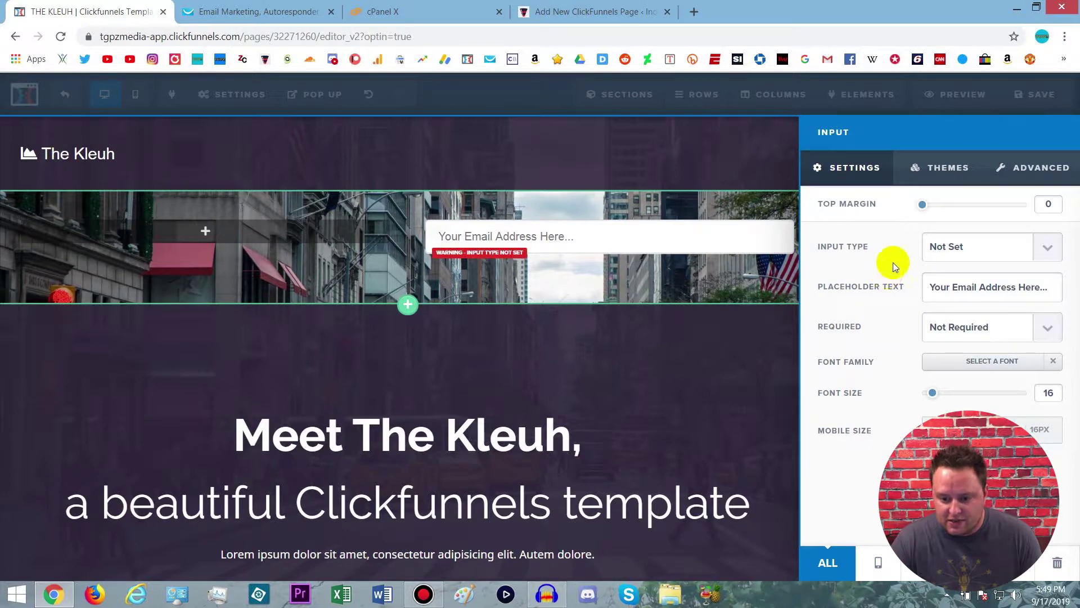
{"action": "left_click", "coordinate": [939, 167]}
{"action": "left_click", "coordinate": [1048, 178]}
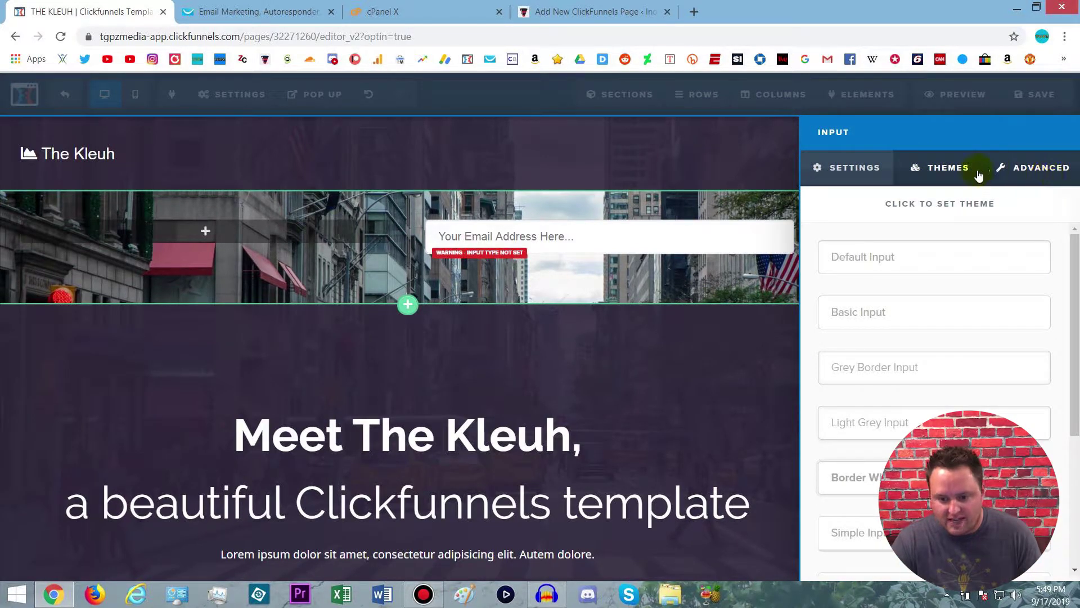
{"action": "left_click", "coordinate": [1024, 176]}
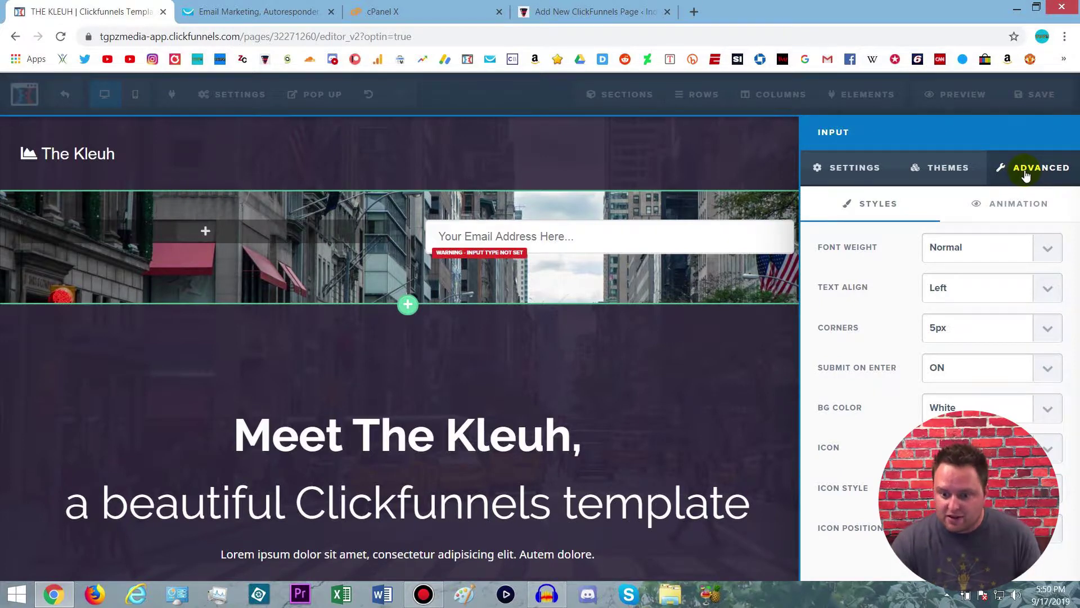
{"action": "left_click", "coordinate": [1016, 204]}
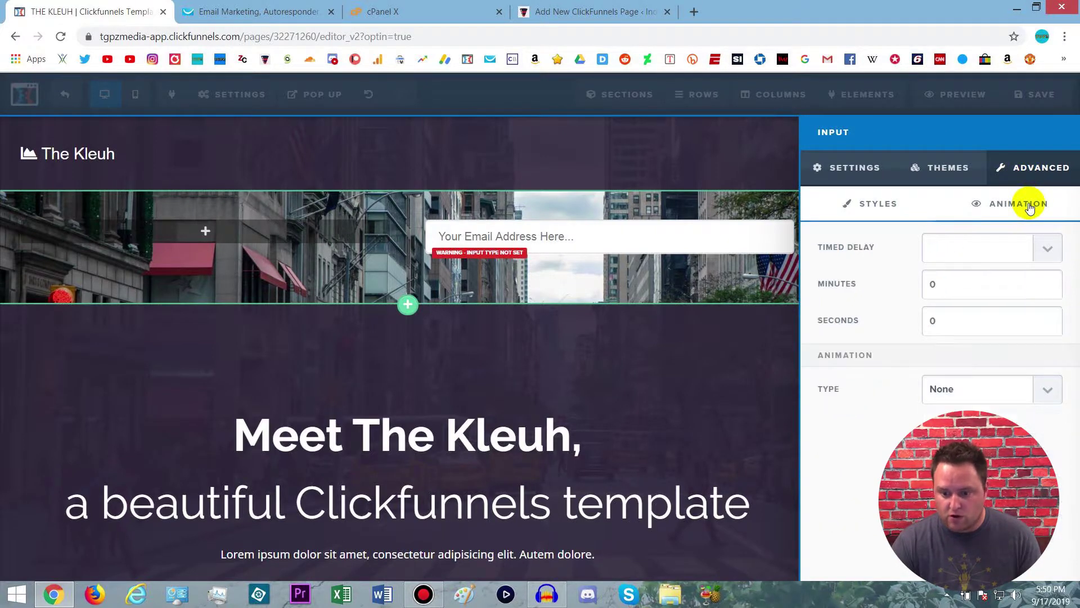
{"action": "left_click", "coordinate": [897, 206]}
{"action": "left_click", "coordinate": [854, 175]}
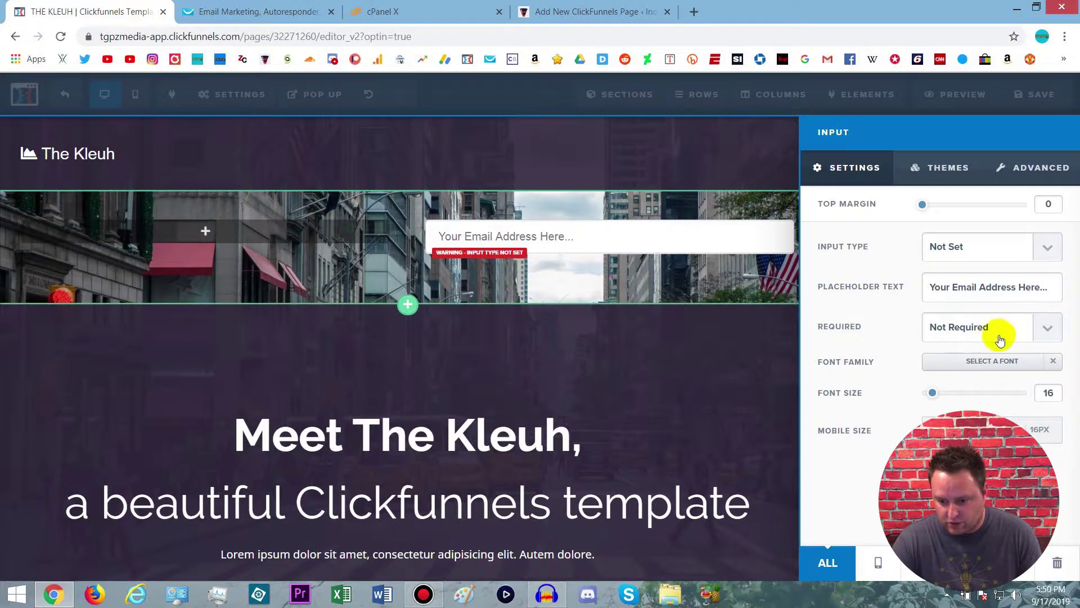
Step: Make the email input field Required and replace its placeholder text with "test"
{"action": "left_click", "coordinate": [1047, 329]}
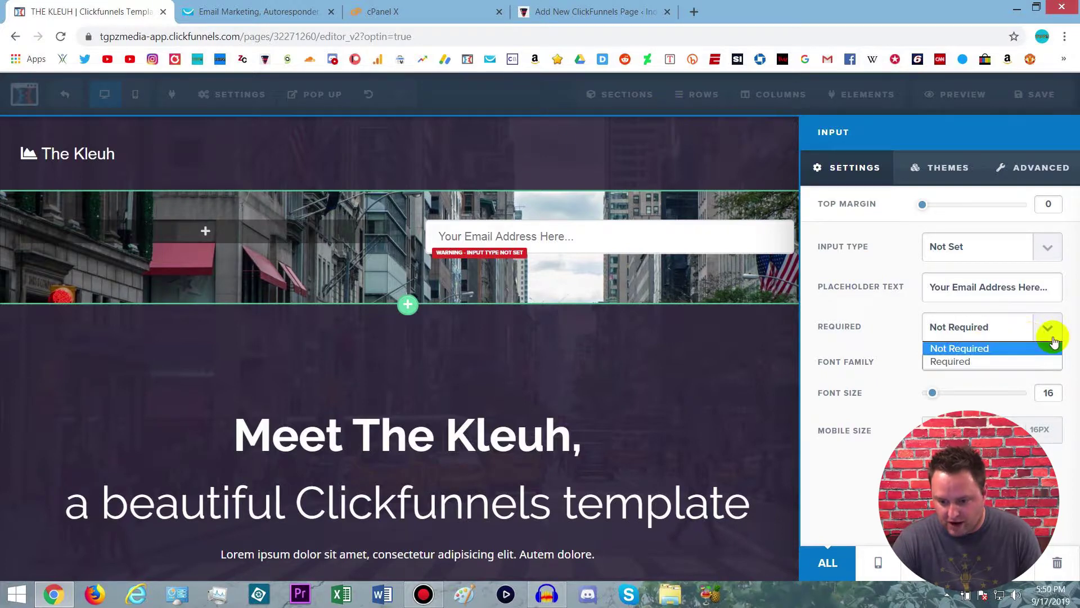
{"action": "left_click", "coordinate": [1005, 361]}
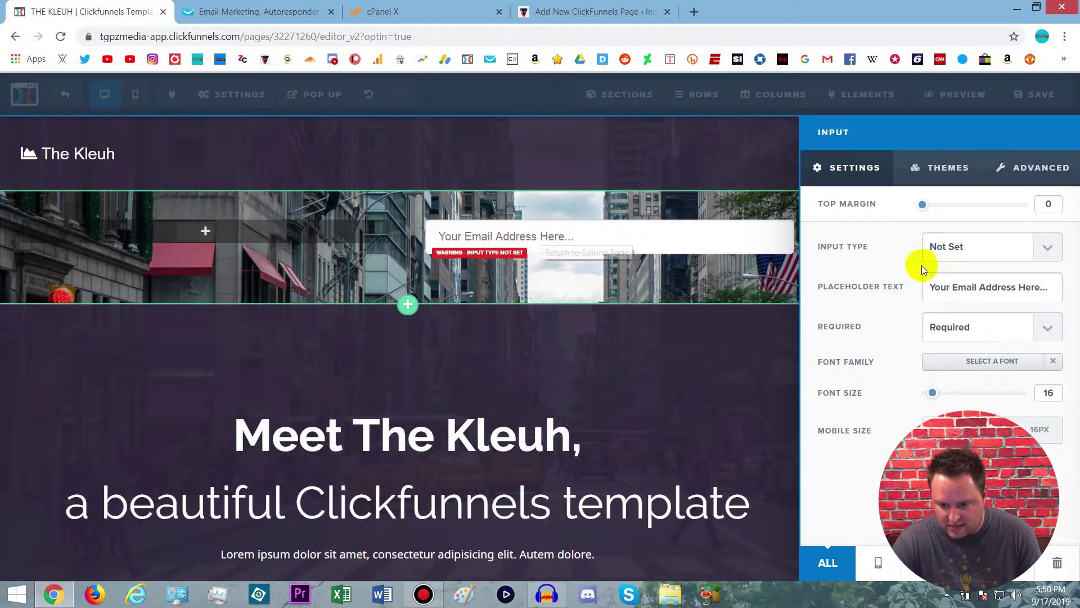
{"action": "triple_click", "coordinate": [983, 286]}
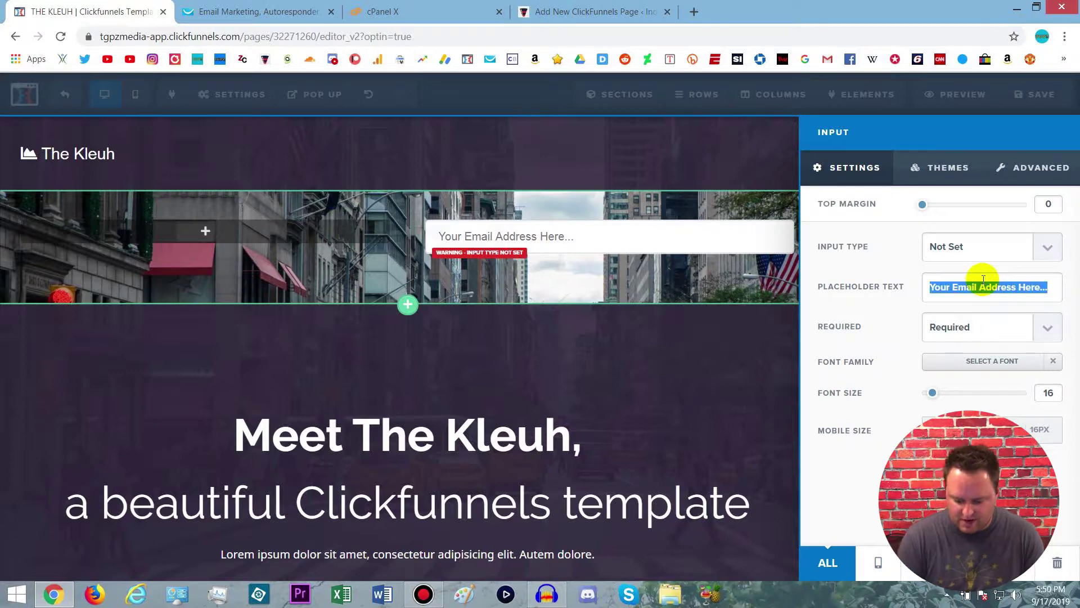
{"action": "key", "text": "BackSpace"}
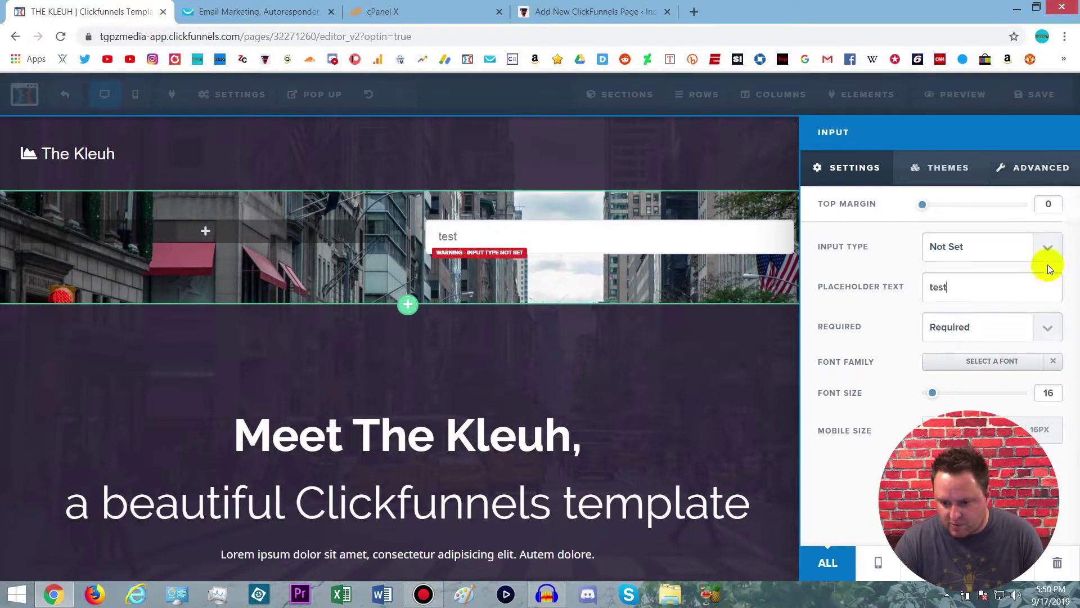
Step: Set the input field's type to Email Address and return to the page layout
{"action": "left_click", "coordinate": [1053, 249]}
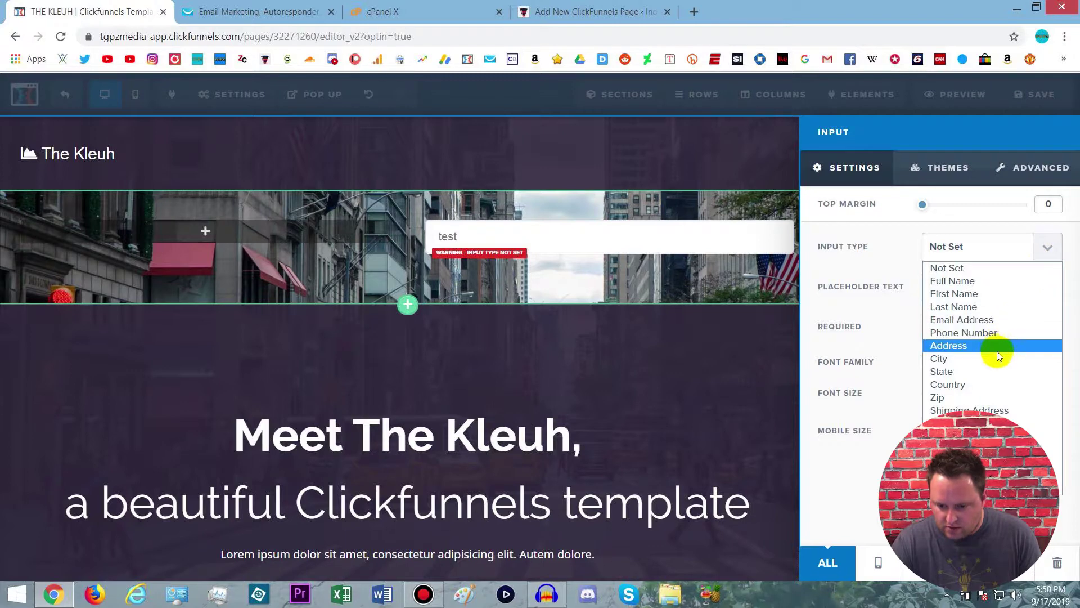
{"action": "left_click", "coordinate": [973, 319]}
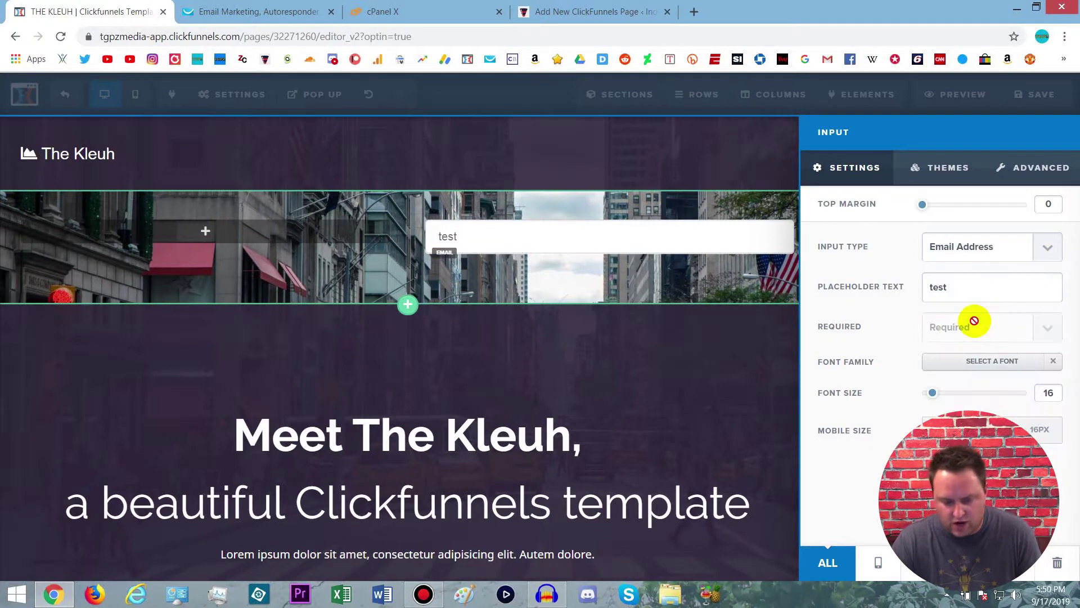
{"action": "left_click", "coordinate": [579, 334]}
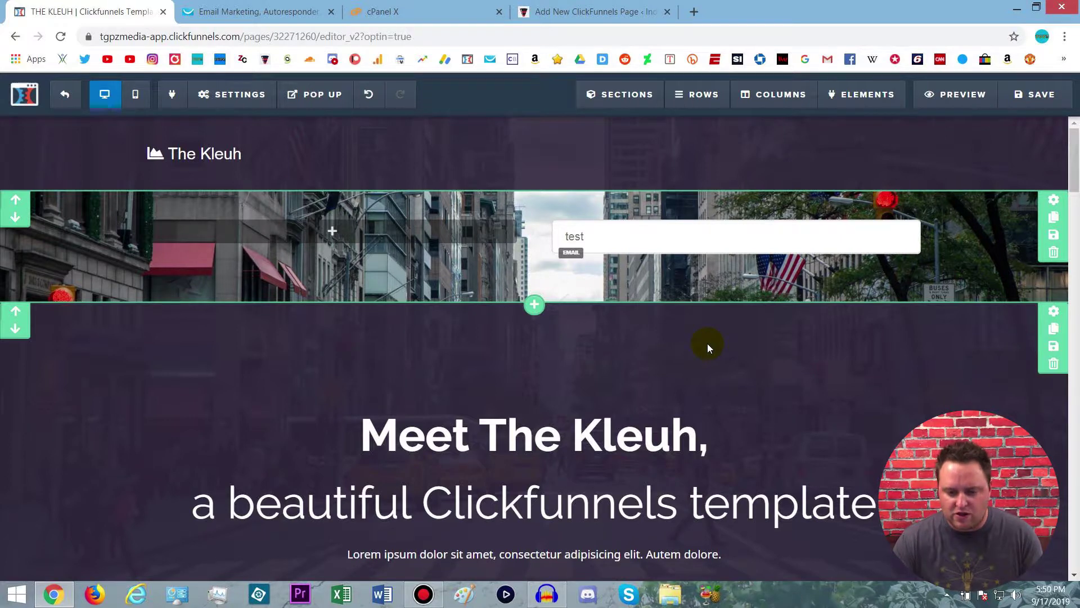
Step: Try to add another form element to the page from the element library
{"action": "mouse_move", "coordinate": [861, 94]}
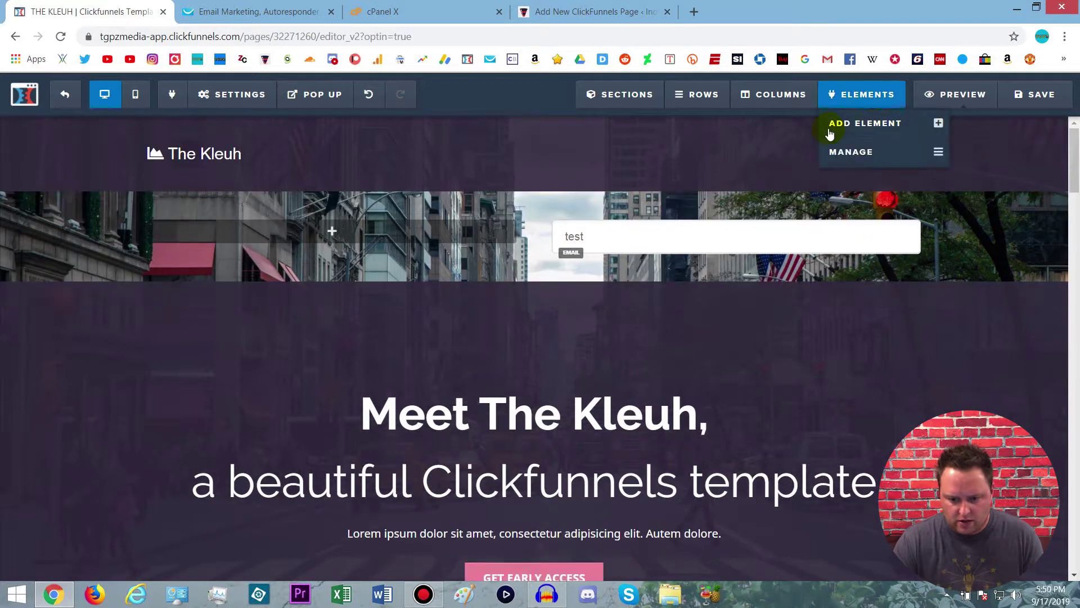
{"action": "left_click", "coordinate": [863, 121]}
{"action": "scroll", "coordinate": [905, 417], "scroll_direction": "down", "scroll_amount": 7}
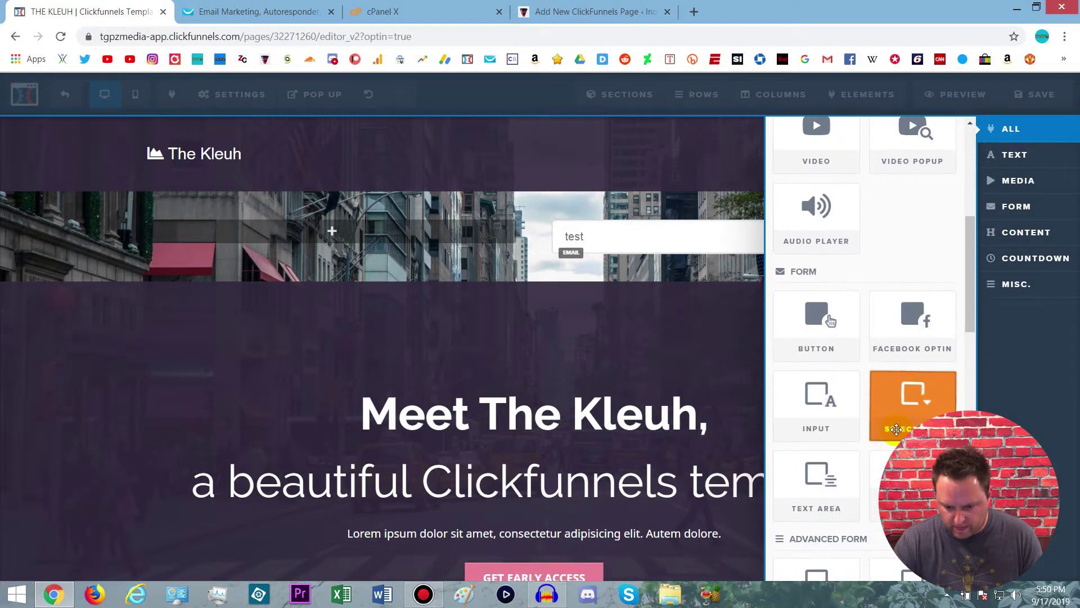
{"action": "left_click_drag", "start_coordinate": [810, 265], "coordinate": [459, 325]}
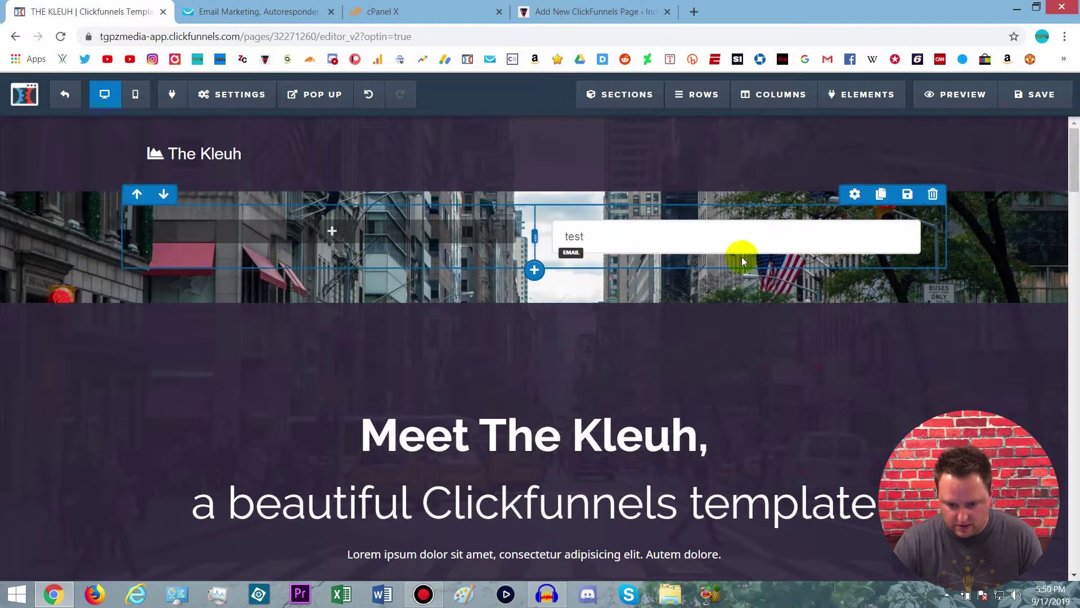
Step: Add a Button element directly below the email input in the new section's second column
{"action": "left_click", "coordinate": [735, 259]}
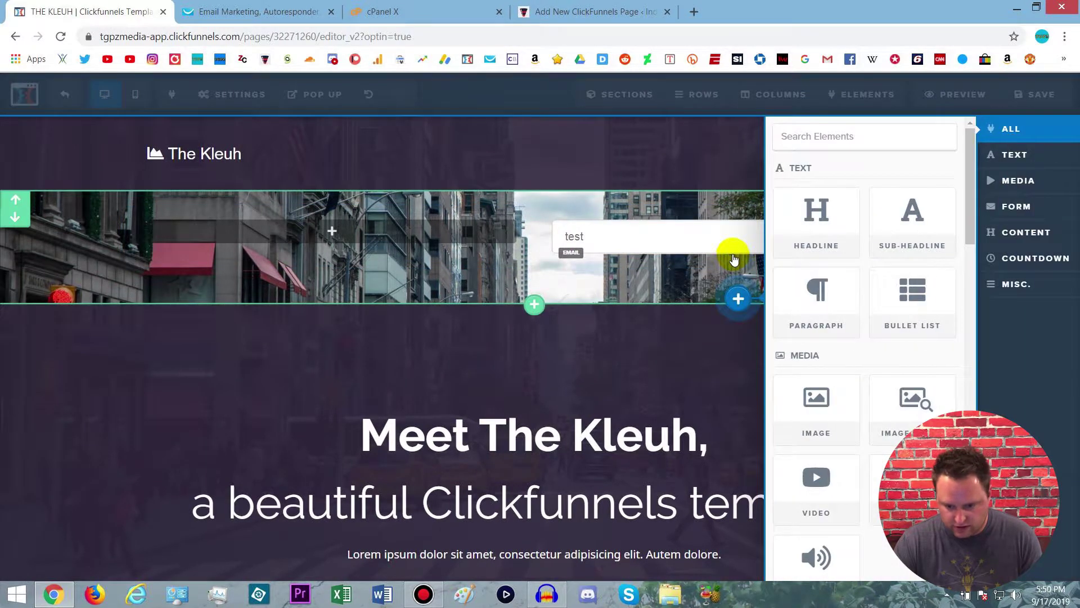
{"action": "scroll", "coordinate": [867, 281], "scroll_direction": "down", "scroll_amount": 2}
{"action": "scroll", "coordinate": [871, 287], "scroll_direction": "down", "scroll_amount": 4}
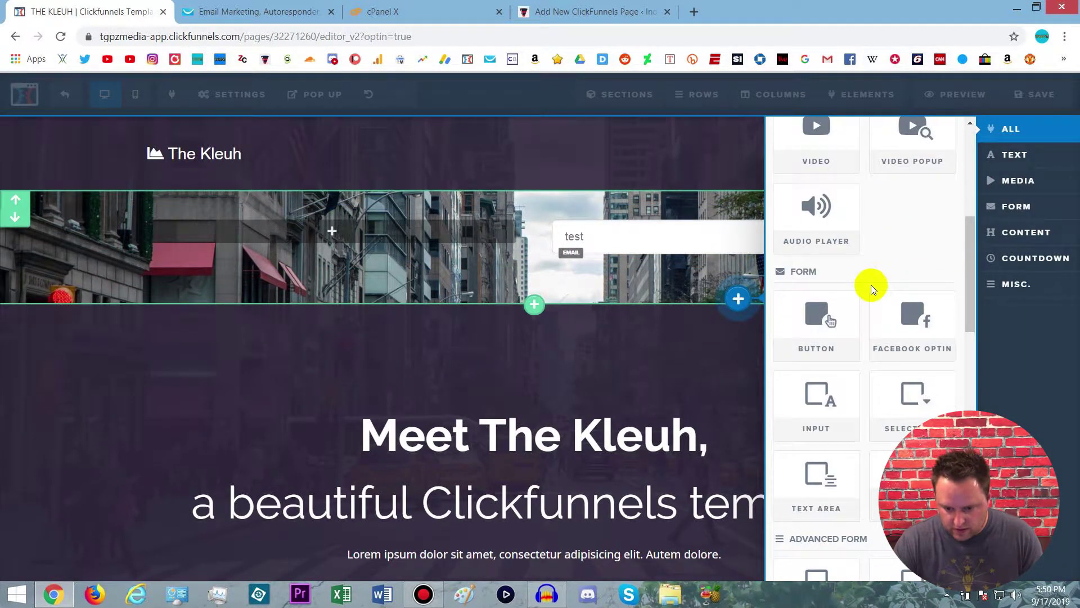
{"action": "left_click_drag", "start_coordinate": [818, 318], "coordinate": [666, 246]}
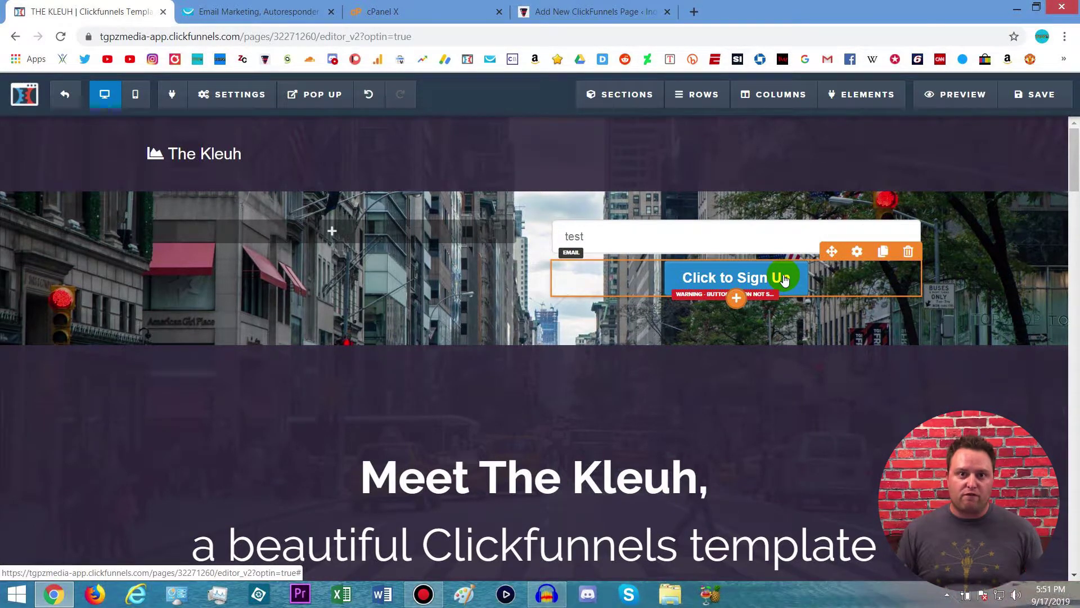
Step: Examine the sign-up button's settings and the actions it can be assigned, and return to the page layout
{"action": "left_click", "coordinate": [856, 252]}
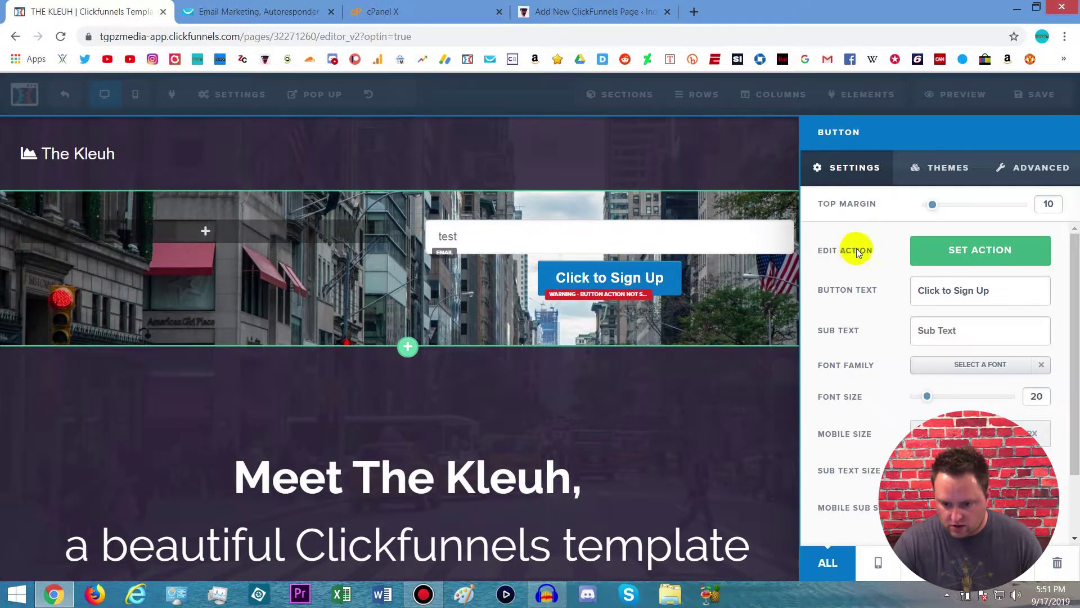
{"action": "left_click", "coordinate": [1000, 252]}
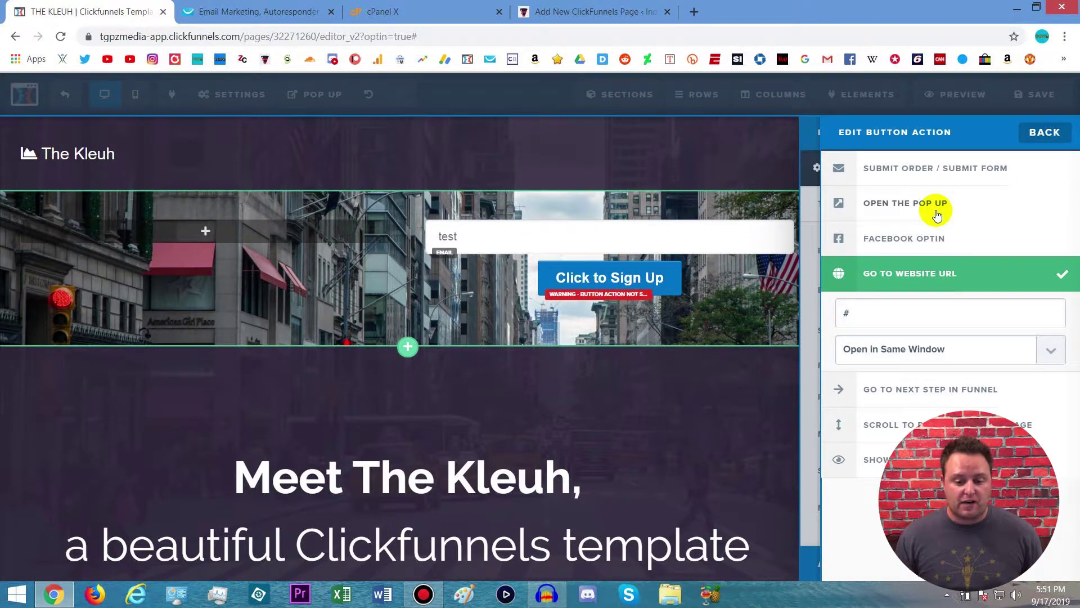
{"action": "left_click", "coordinate": [714, 391]}
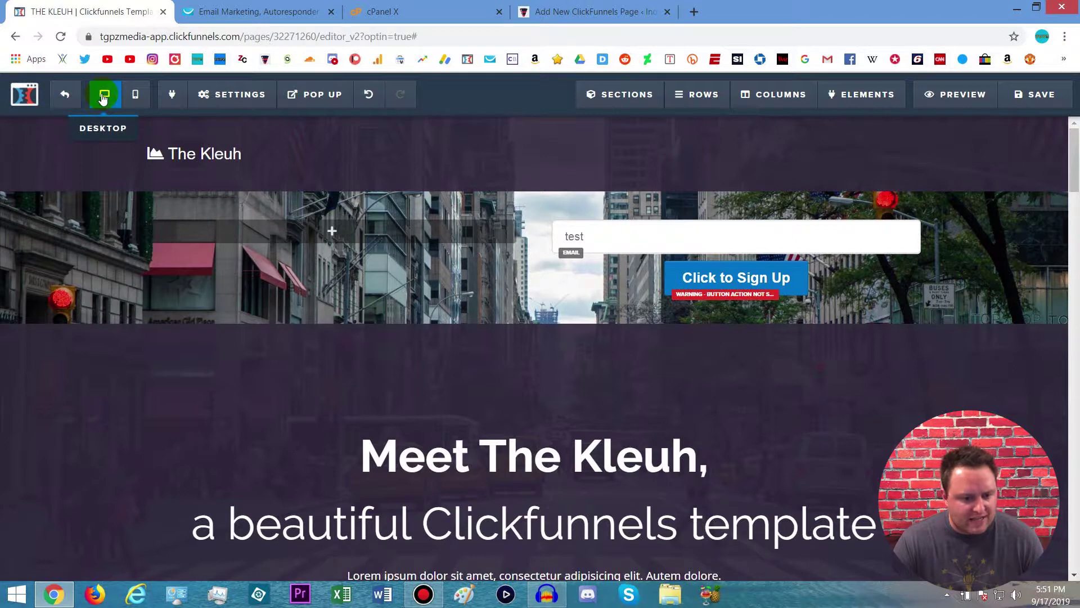
Step: Check the page's mobile preview, return to the desktop view and look at the new section's settings
{"action": "left_click", "coordinate": [133, 95]}
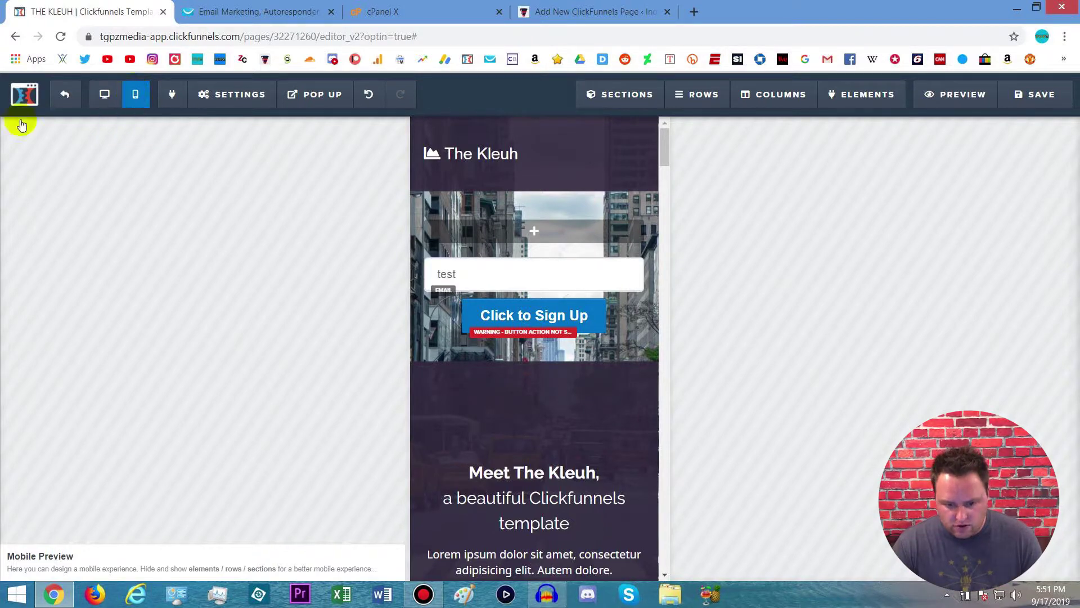
{"action": "left_click", "coordinate": [104, 95]}
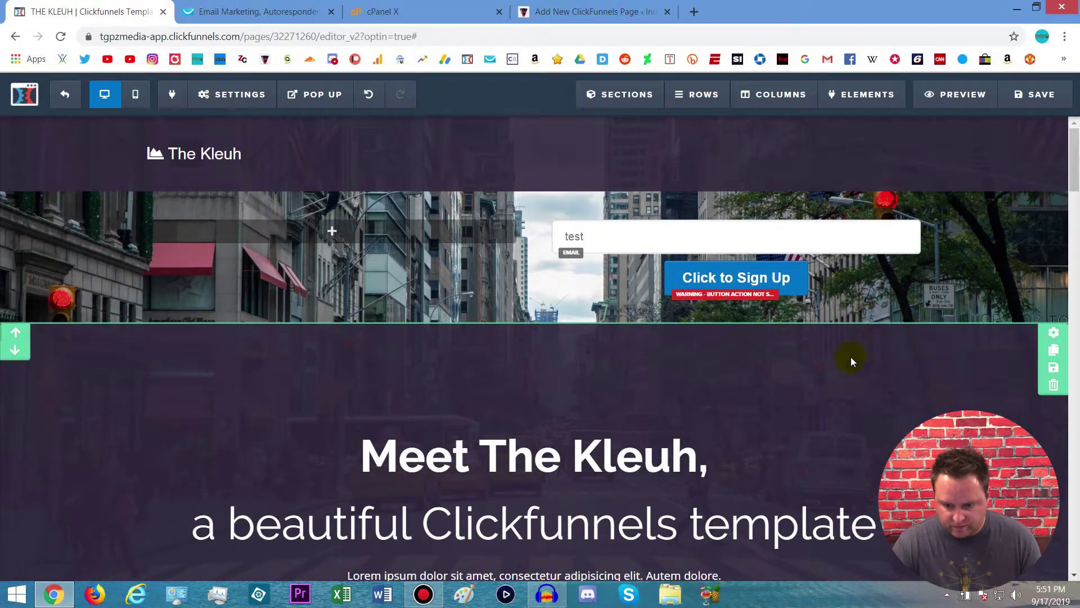
{"action": "left_click", "coordinate": [1053, 201]}
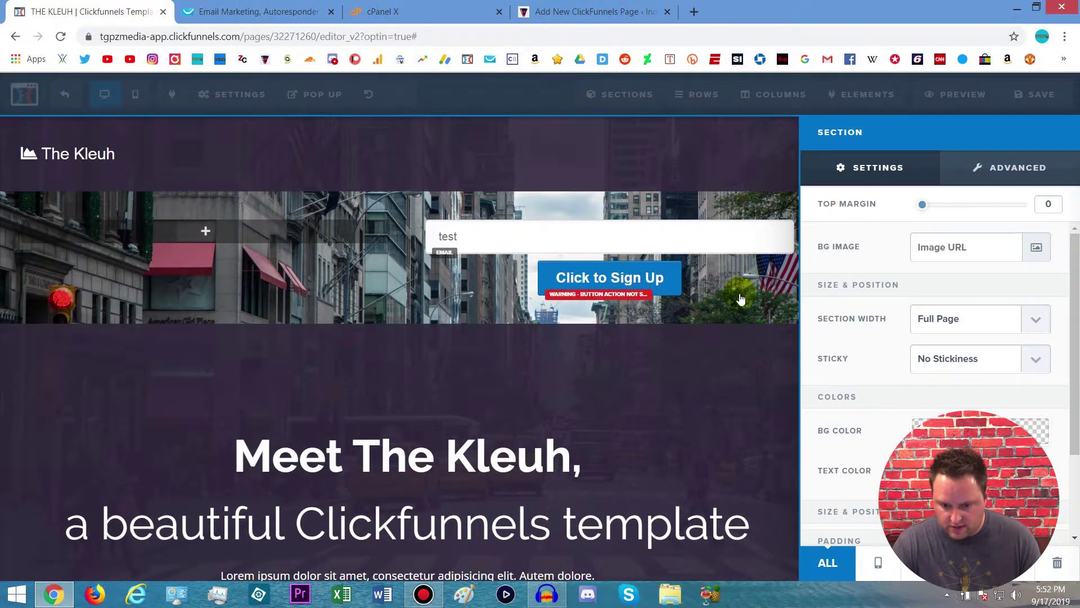
{"action": "left_click", "coordinate": [689, 362]}
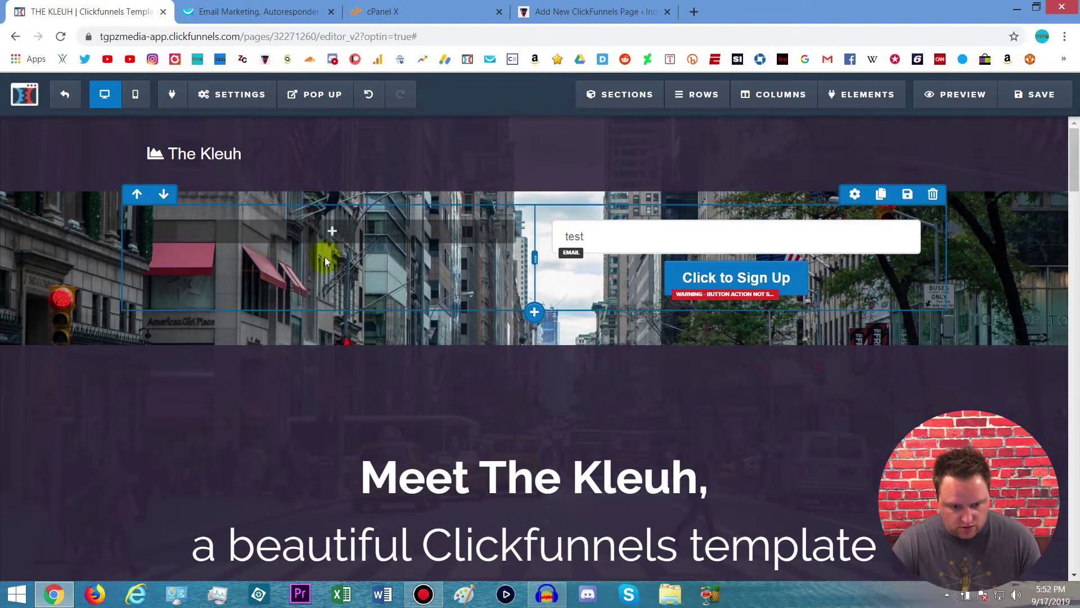
Step: Add an Image element to the empty first column of the new section and look over its image settings
{"action": "left_click", "coordinate": [334, 232]}
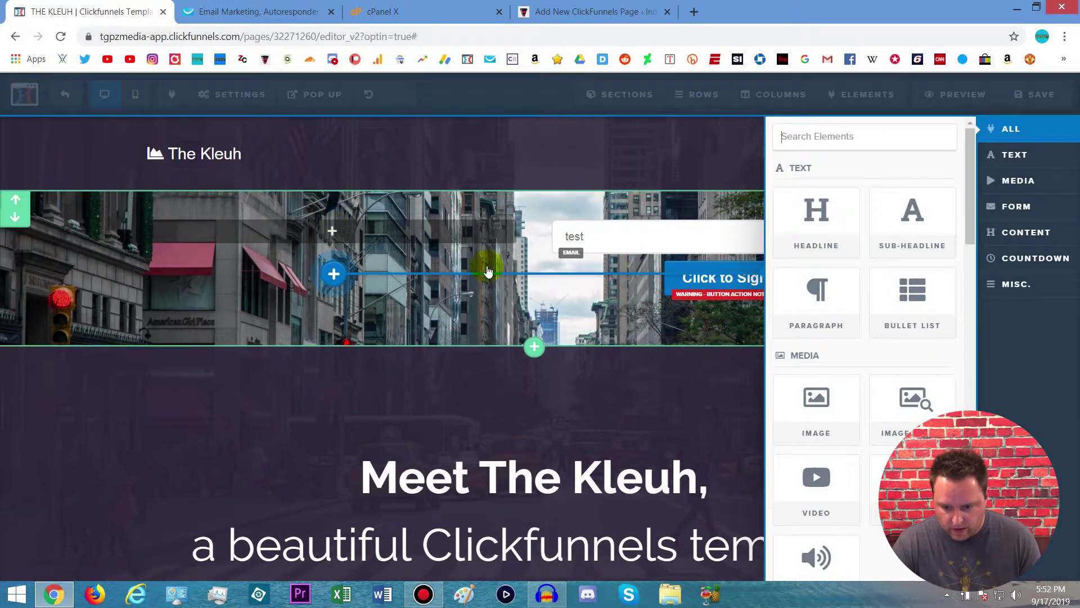
{"action": "left_click", "coordinate": [842, 397]}
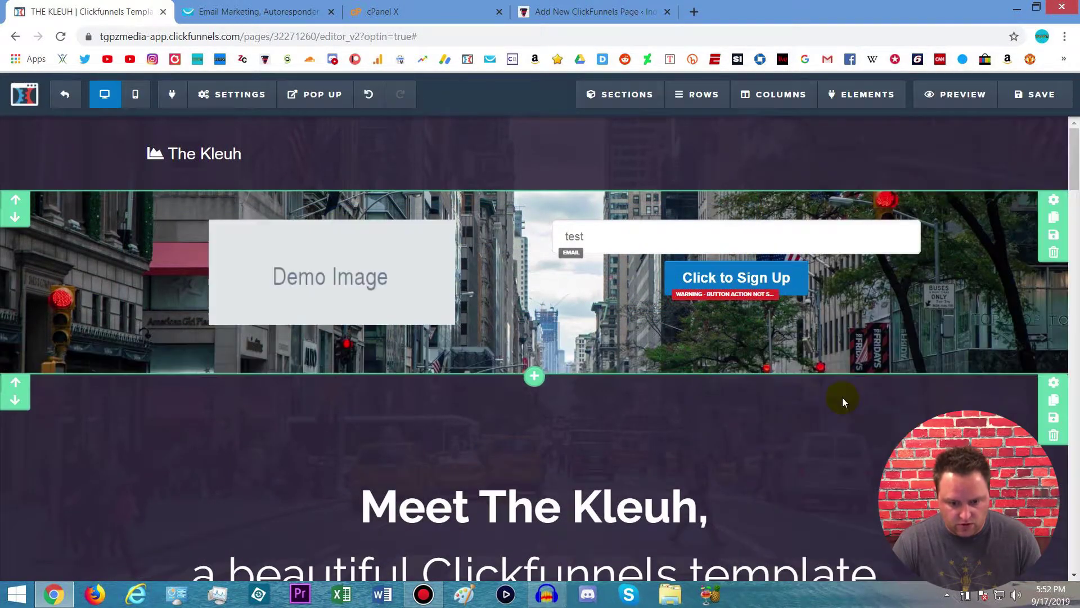
{"action": "left_click", "coordinate": [403, 267]}
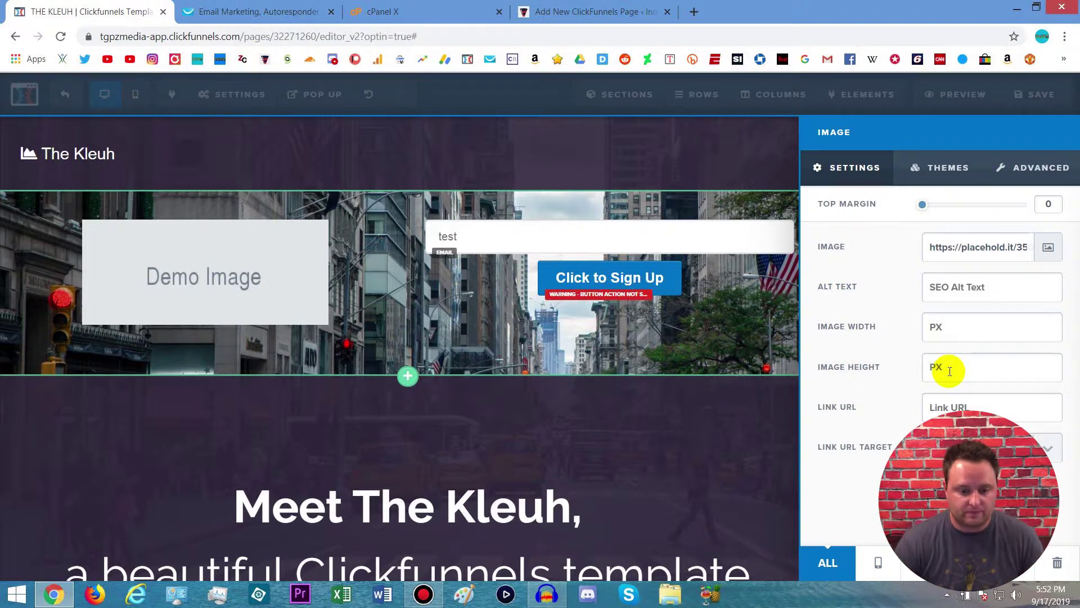
{"action": "left_click", "coordinate": [338, 152]}
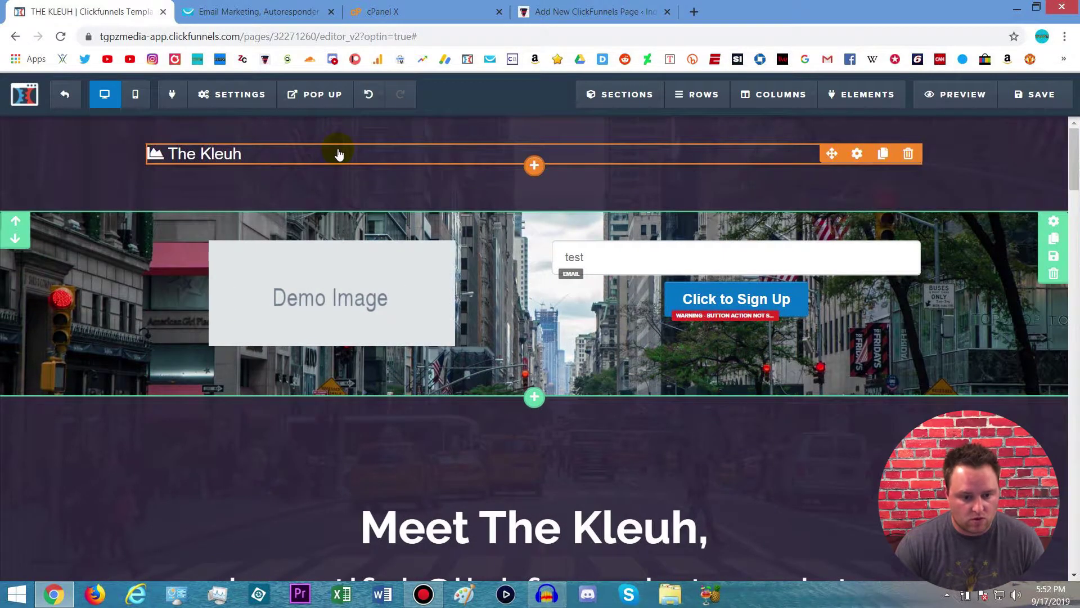
Step: Inspect the demo image's visibility options and its CSS info, highlighting the CSS ID selector
{"action": "left_click", "coordinate": [133, 97]}
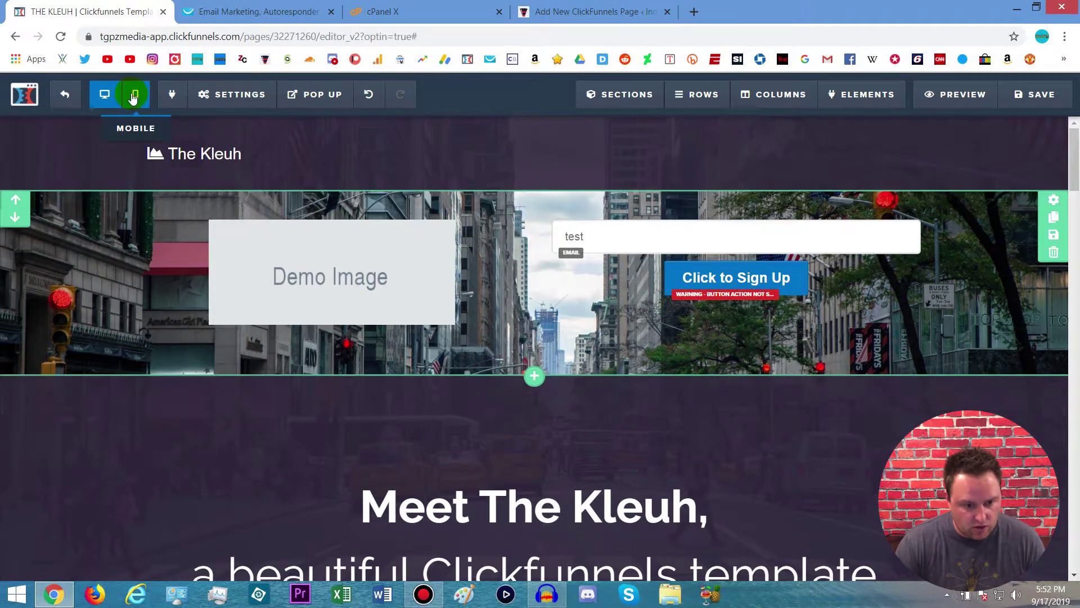
{"action": "left_click", "coordinate": [426, 266]}
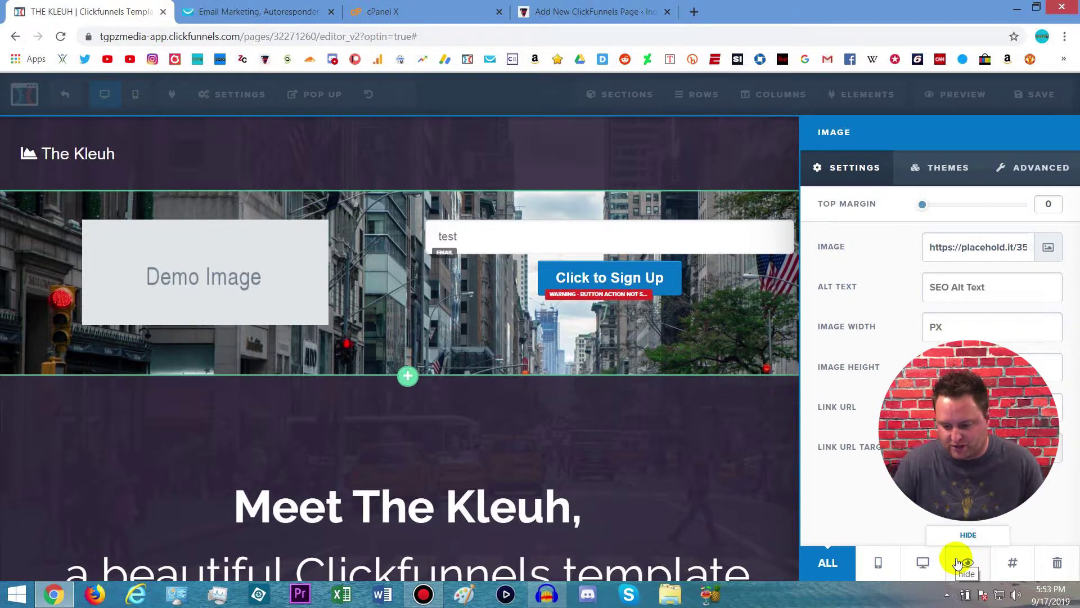
{"action": "left_click", "coordinate": [1014, 563]}
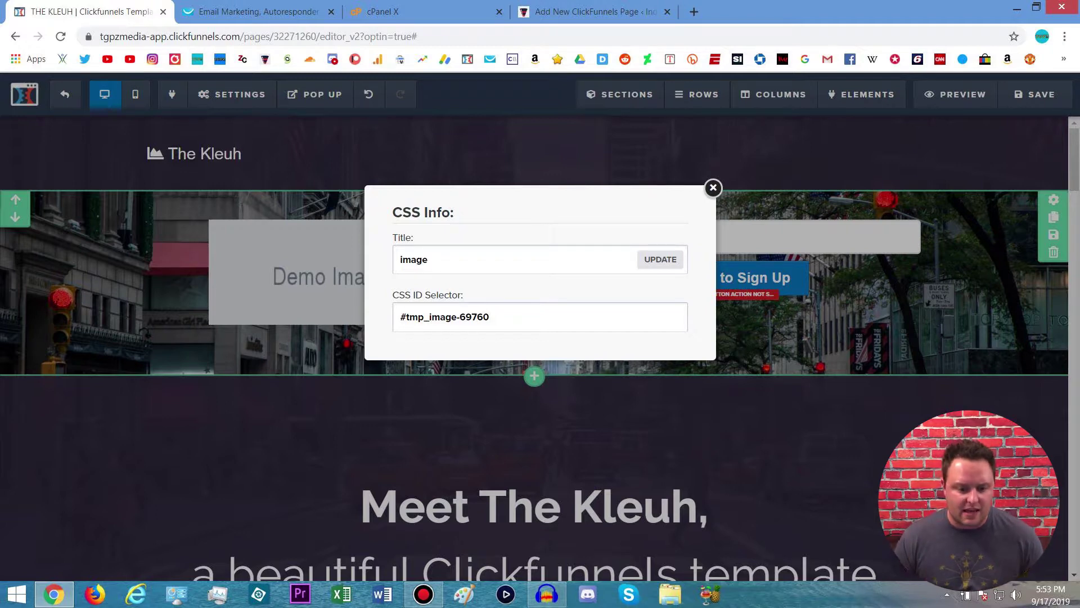
{"action": "double_click", "coordinate": [540, 321]}
{"action": "left_click_drag", "start_coordinate": [423, 306], "coordinate": [377, 308]}
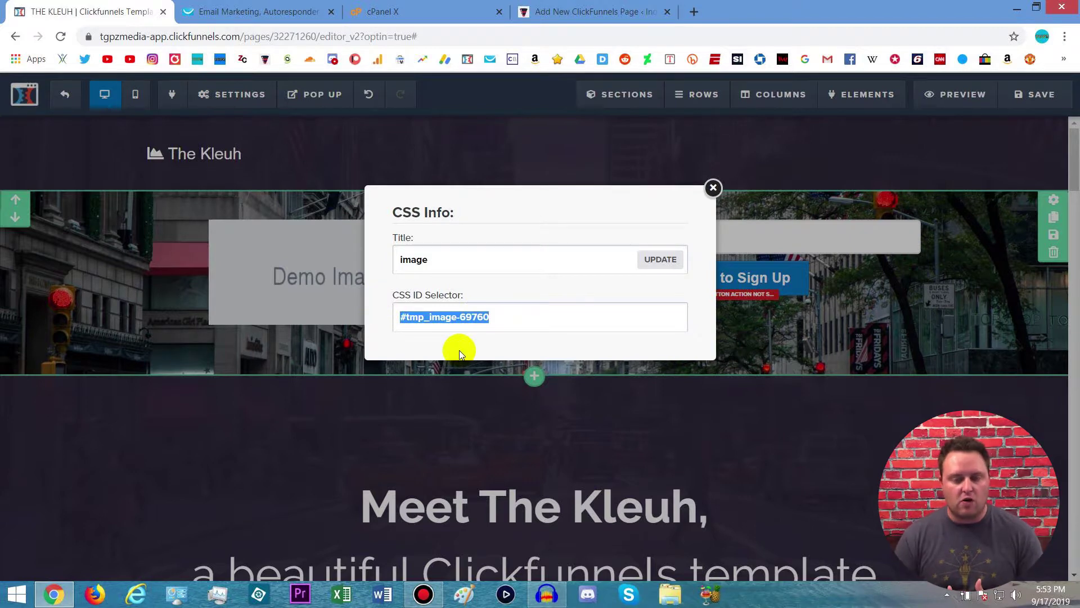
{"action": "left_click", "coordinate": [425, 315]}
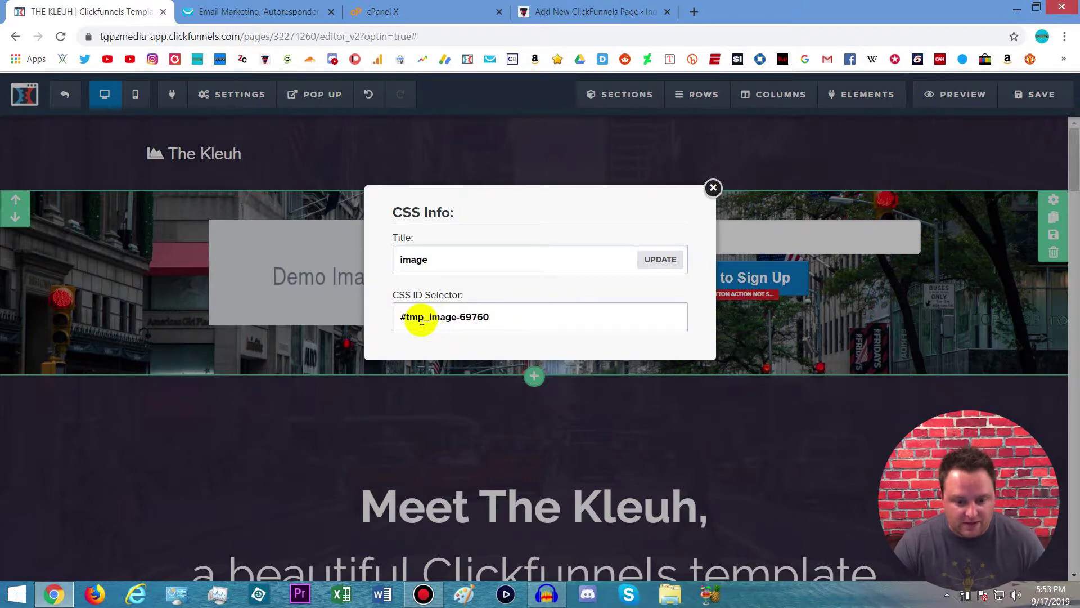
{"action": "left_click_drag", "start_coordinate": [408, 317], "coordinate": [395, 316]}
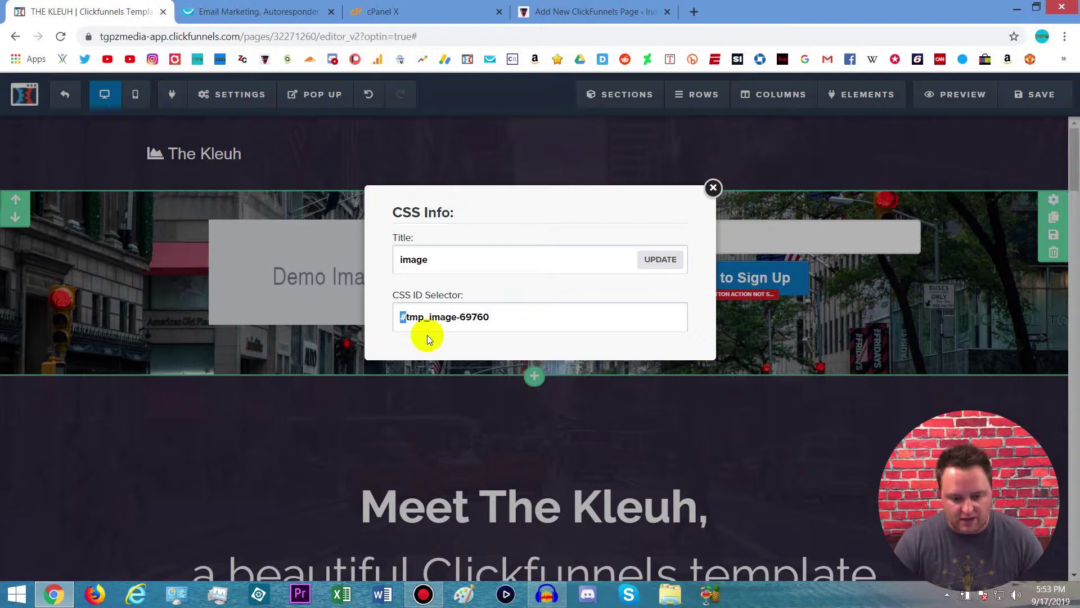
{"action": "left_click", "coordinate": [713, 189]}
Step: View the page's Custom CSS editor and close it without adding any styles
{"action": "left_click", "coordinate": [234, 101]}
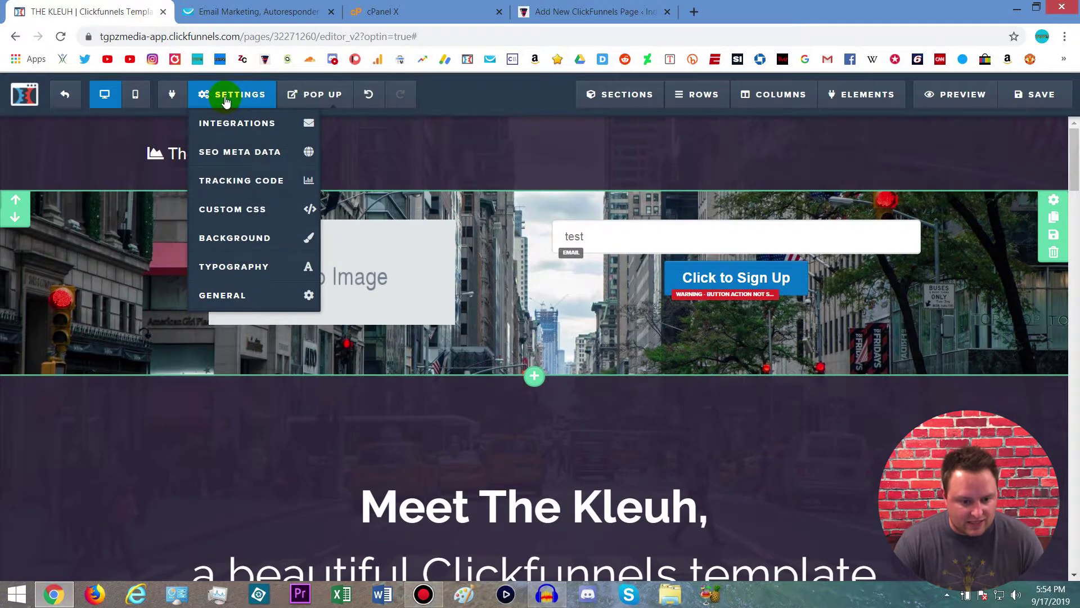
{"action": "left_click", "coordinate": [263, 209]}
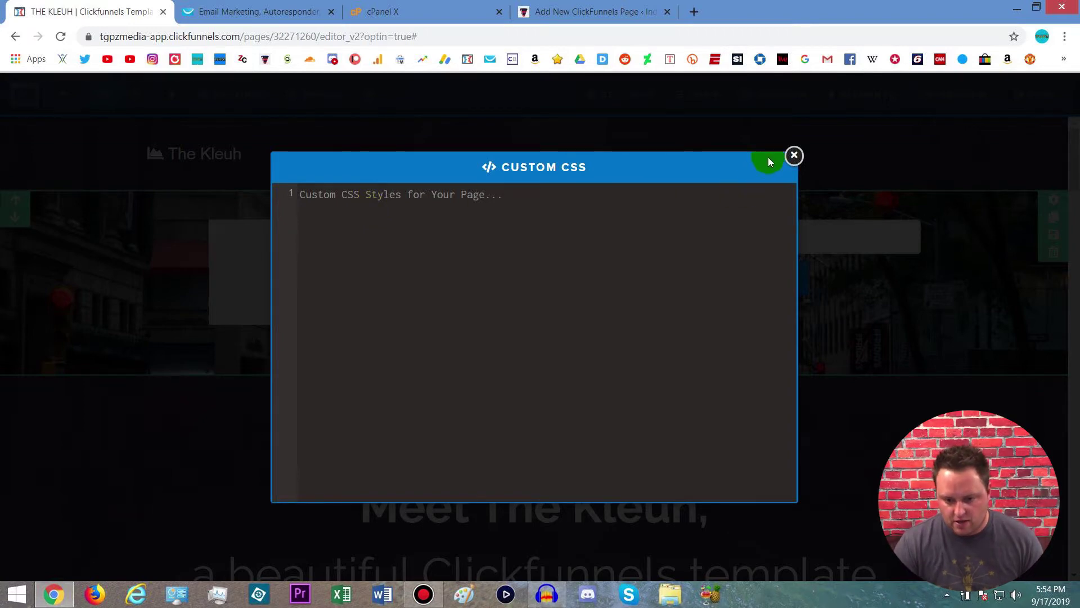
{"action": "left_click", "coordinate": [794, 156]}
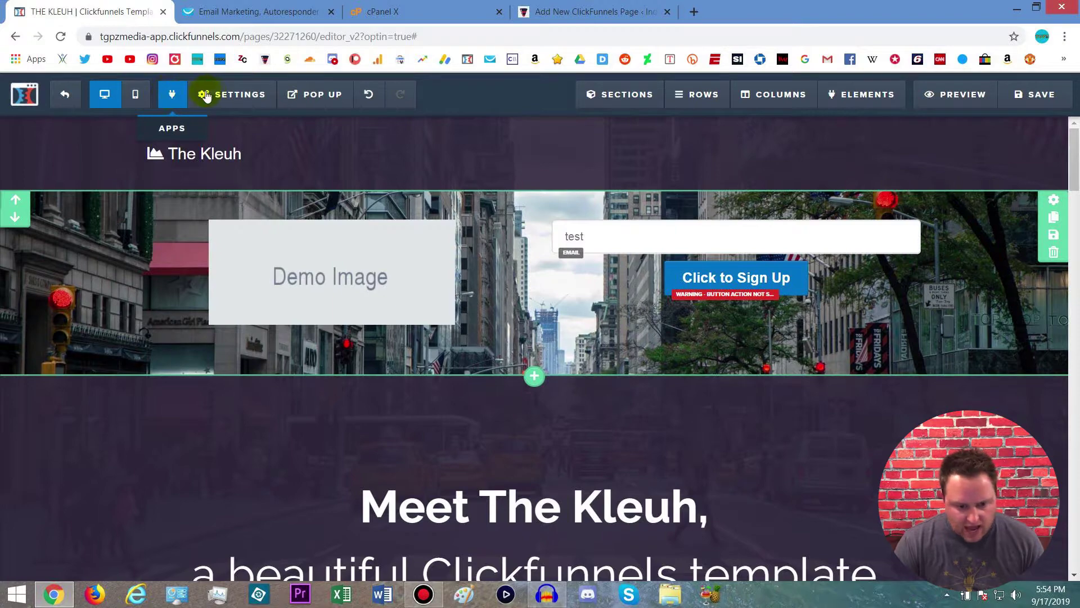
Step: Set the page's email integration to GetResponse with the Add To Campaign action and look through the available lists
{"action": "left_click", "coordinate": [227, 95]}
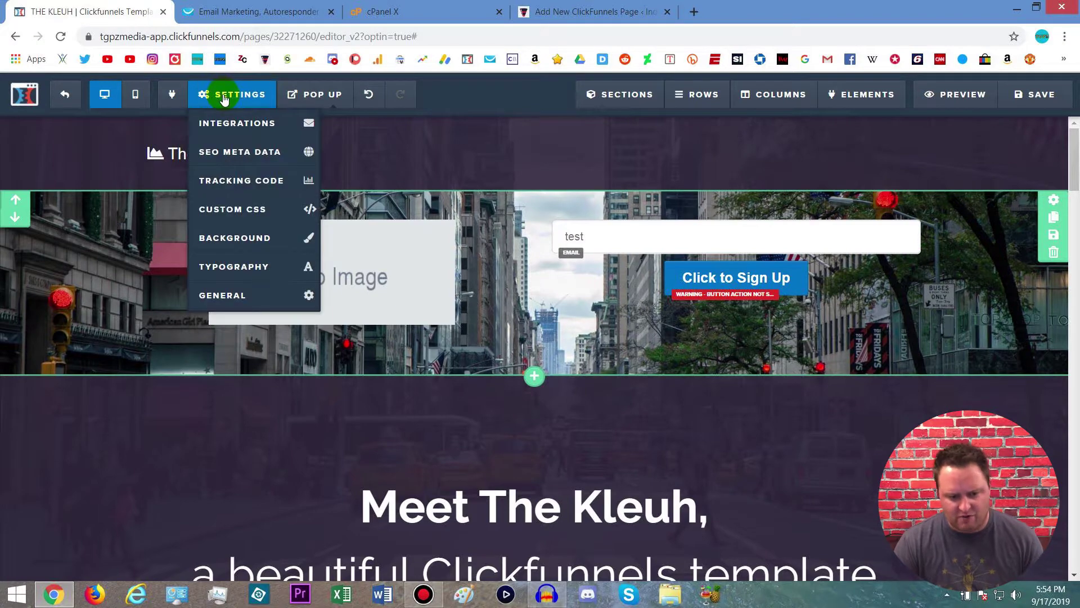
{"action": "left_click", "coordinate": [253, 124]}
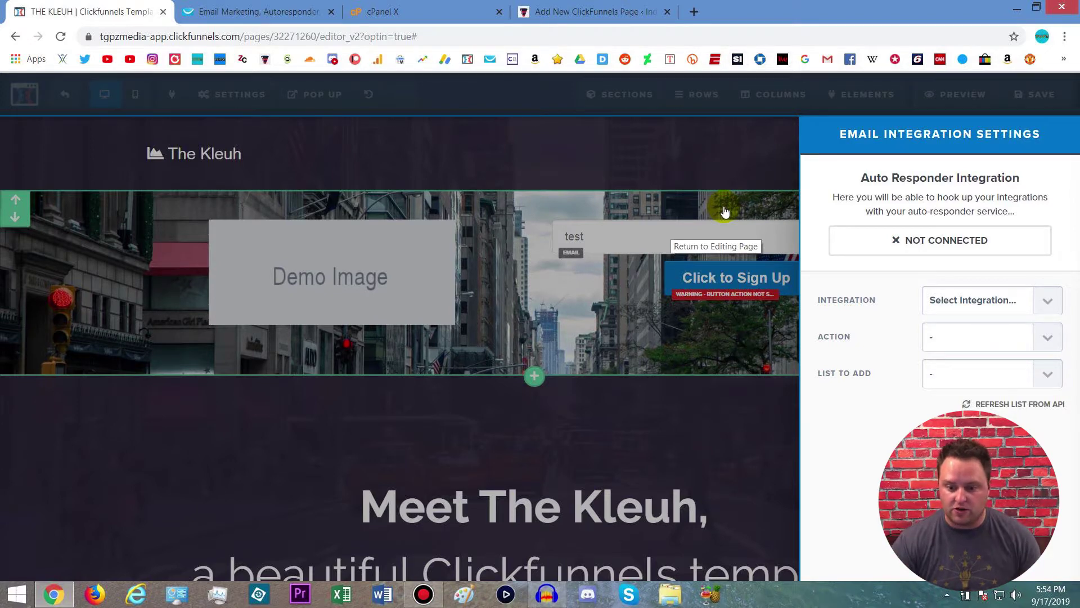
{"action": "left_click", "coordinate": [1046, 297]}
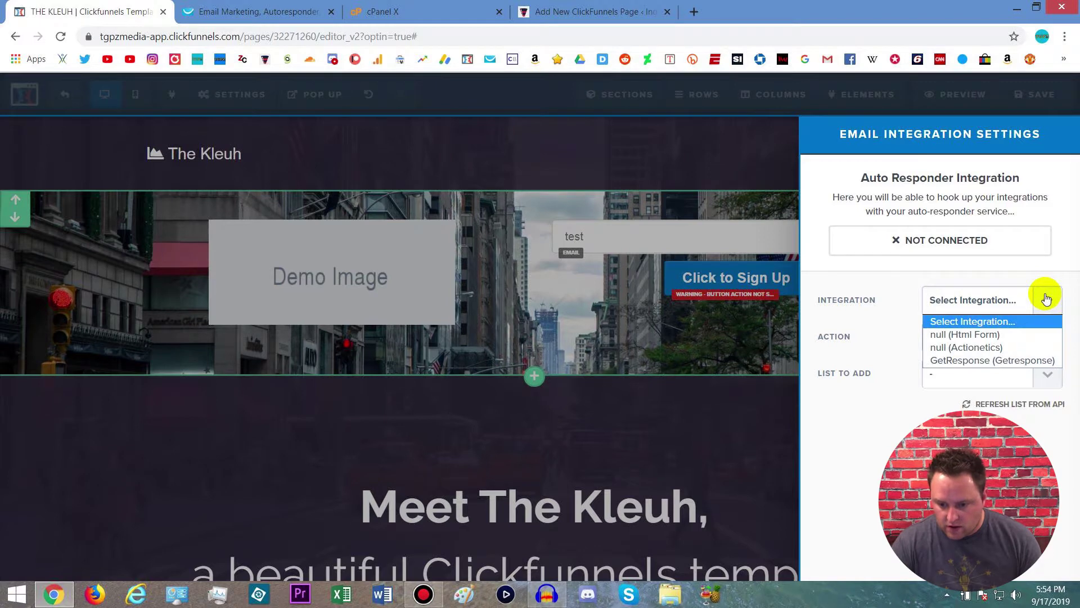
{"action": "left_click", "coordinate": [1041, 359]}
{"action": "left_click", "coordinate": [1048, 346]}
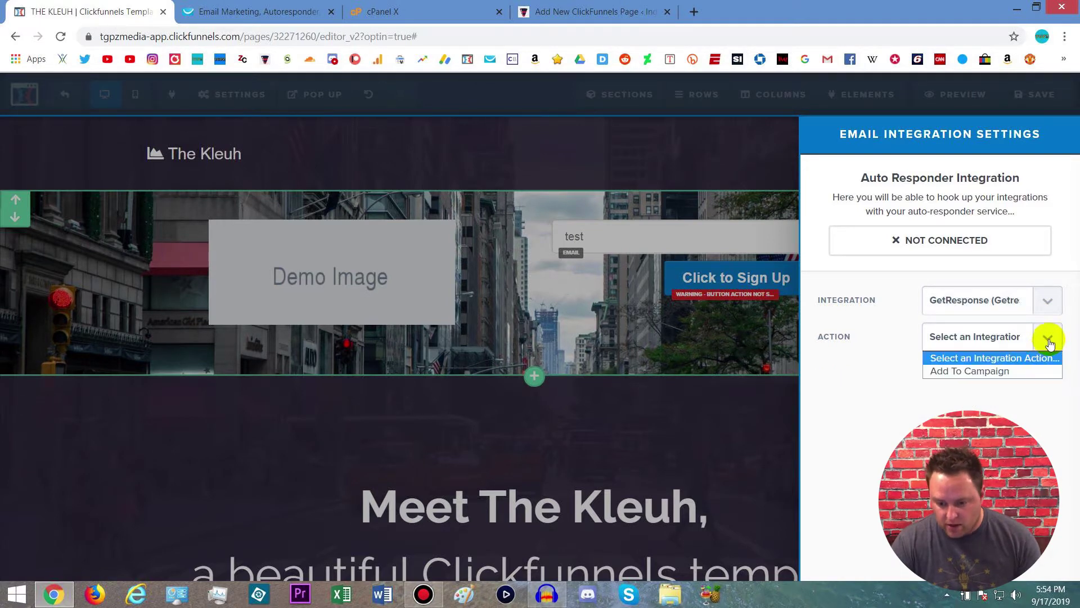
{"action": "left_click", "coordinate": [1016, 370]}
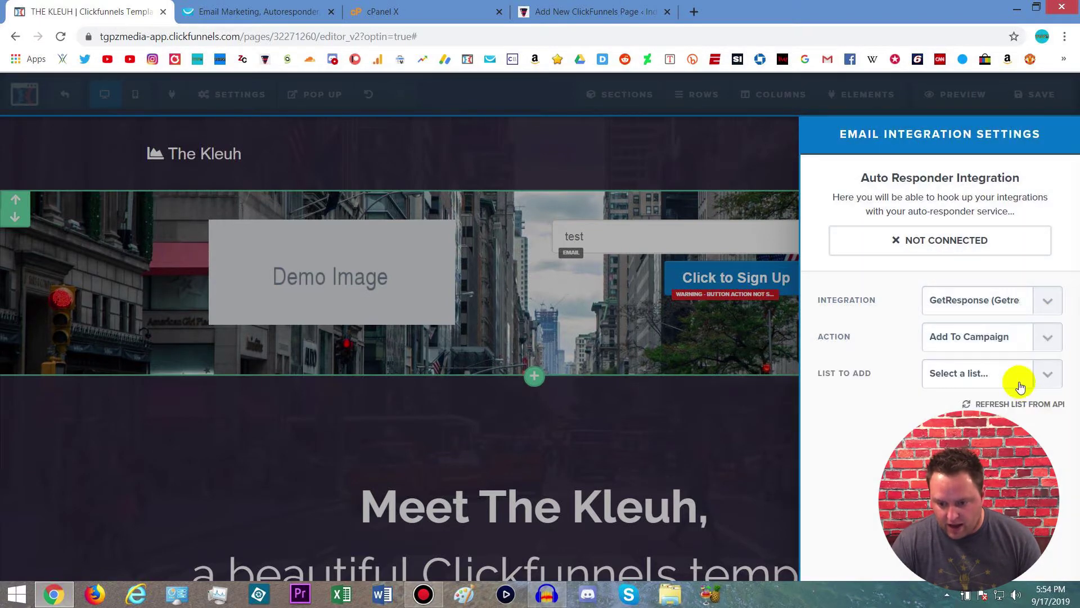
{"action": "left_click", "coordinate": [1050, 371]}
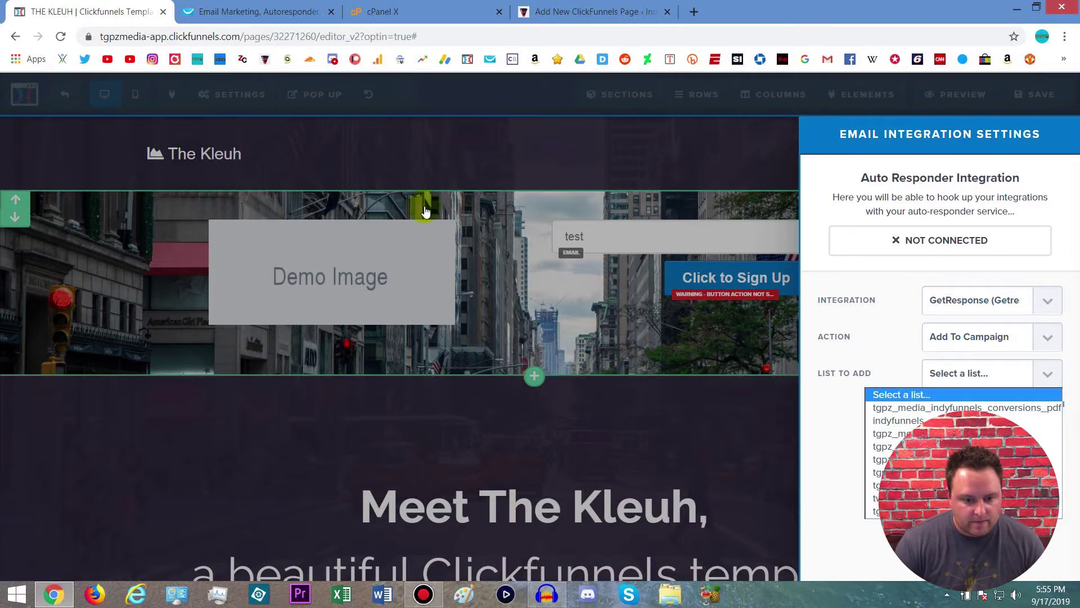
{"action": "left_click", "coordinate": [359, 164]}
Step: Review the page's SEO meta data fields, including title, description, keywords, author, social image and preview
{"action": "left_click", "coordinate": [212, 99]}
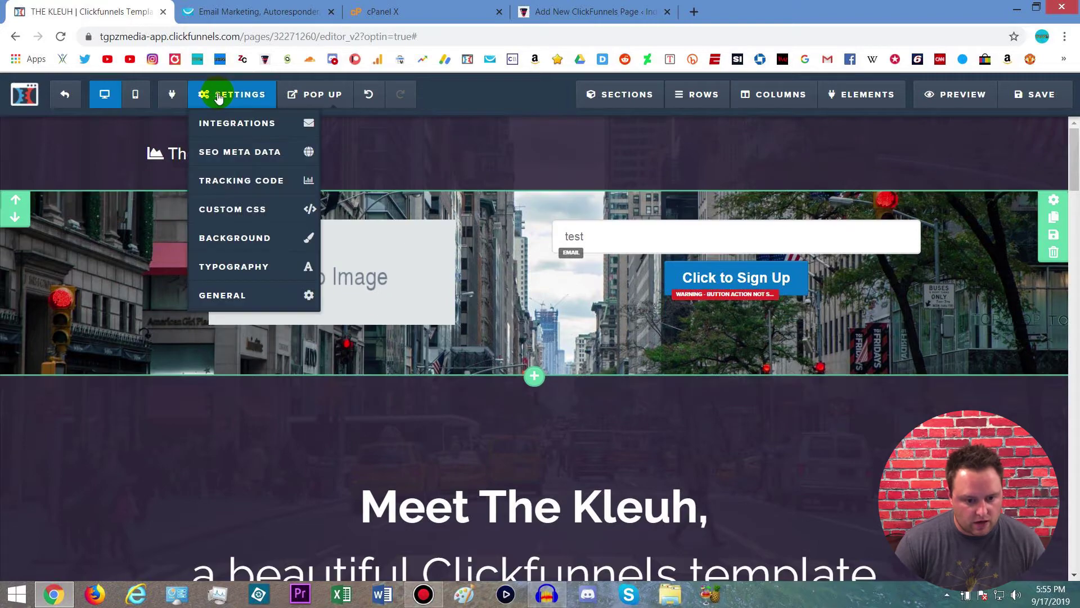
{"action": "left_click", "coordinate": [253, 151]}
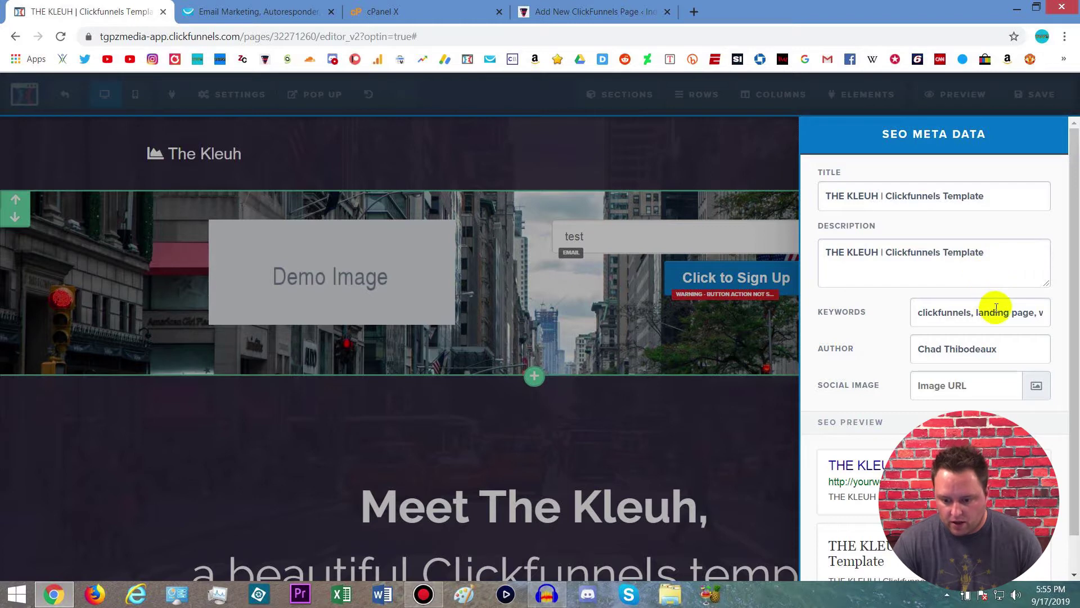
{"action": "scroll", "coordinate": [995, 308], "scroll_direction": "down", "scroll_amount": 1}
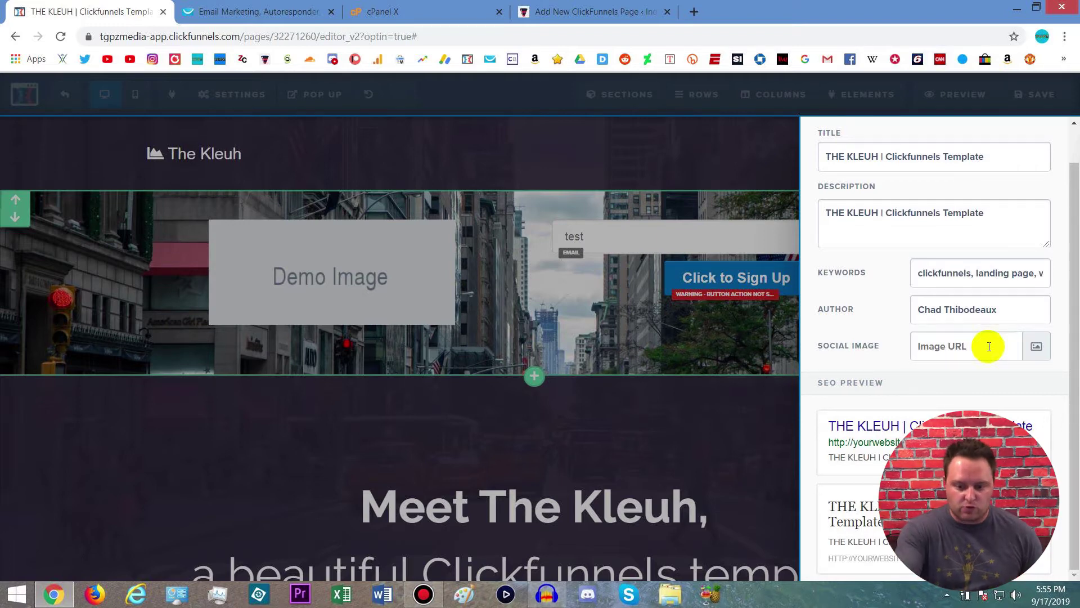
{"action": "left_click", "coordinate": [398, 163]}
Step: View the page's header tracking code editor, close it and bring up the page settings options again
{"action": "left_click", "coordinate": [232, 96]}
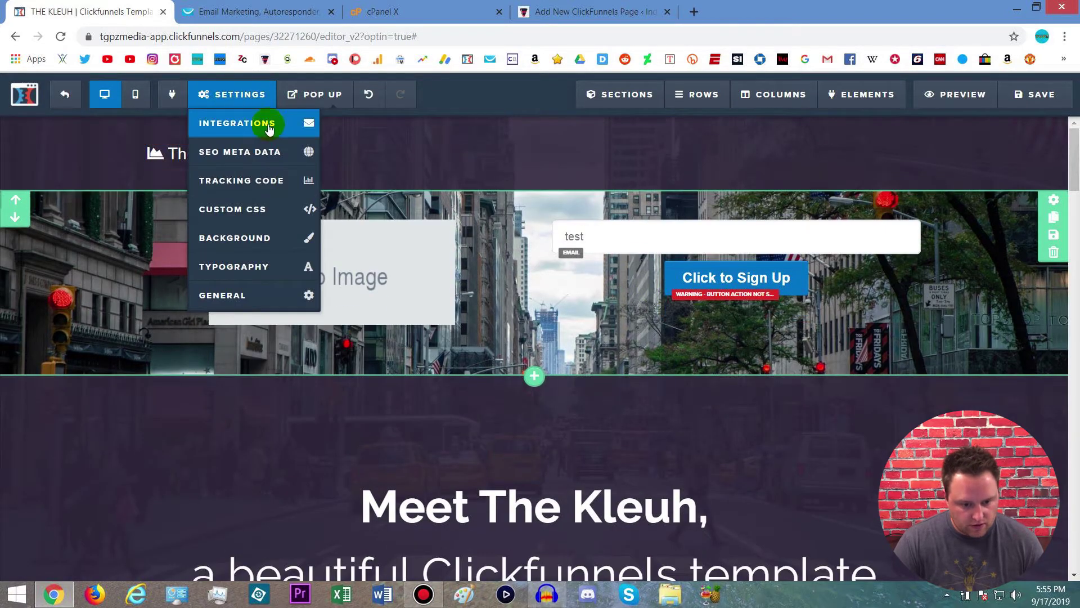
{"action": "left_click", "coordinate": [276, 180]}
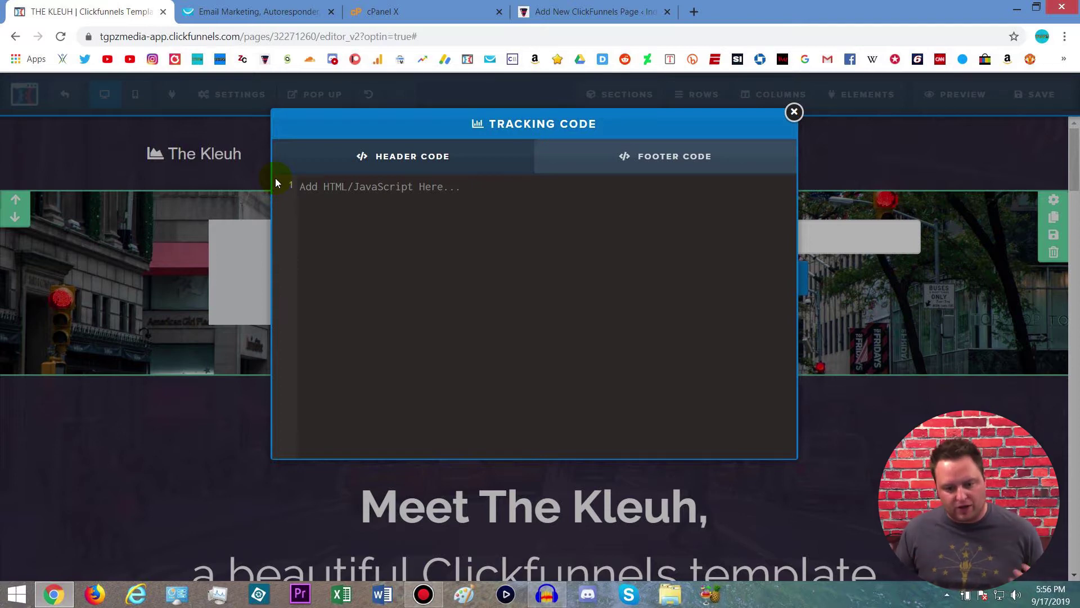
{"action": "left_click", "coordinate": [794, 112]}
{"action": "mouse_move", "coordinate": [223, 97]}
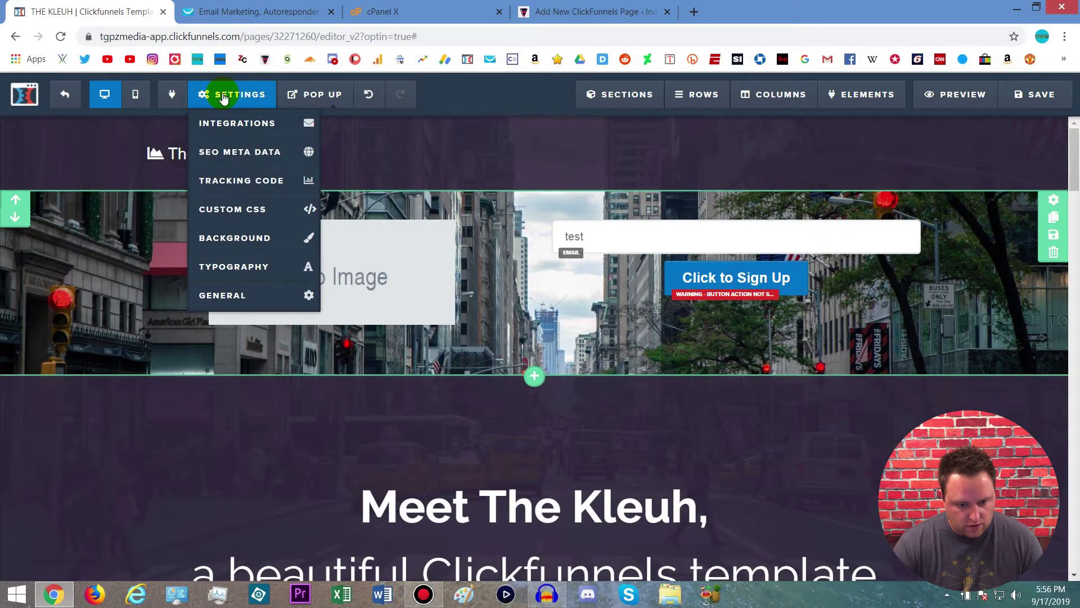
Step: Review the page's background settings, including the available image position options, and close them without making changes
{"action": "left_click", "coordinate": [253, 239]}
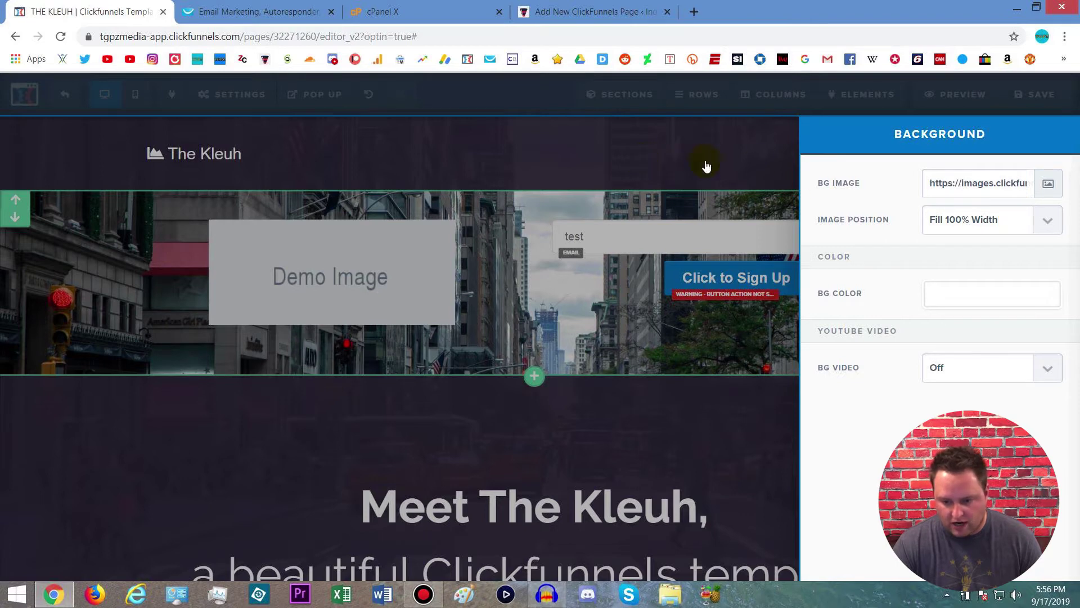
{"action": "left_click", "coordinate": [1046, 224]}
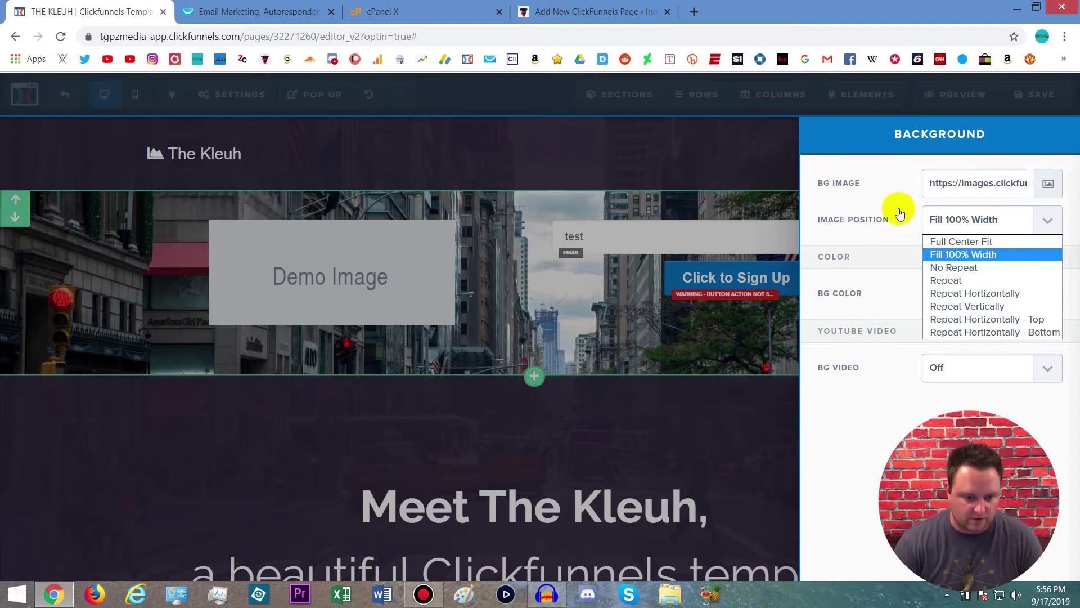
{"action": "left_click", "coordinate": [270, 113]}
Step: Review the page's typography settings for fonts and colors and its general settings, and return to the page layout
{"action": "left_click", "coordinate": [236, 104]}
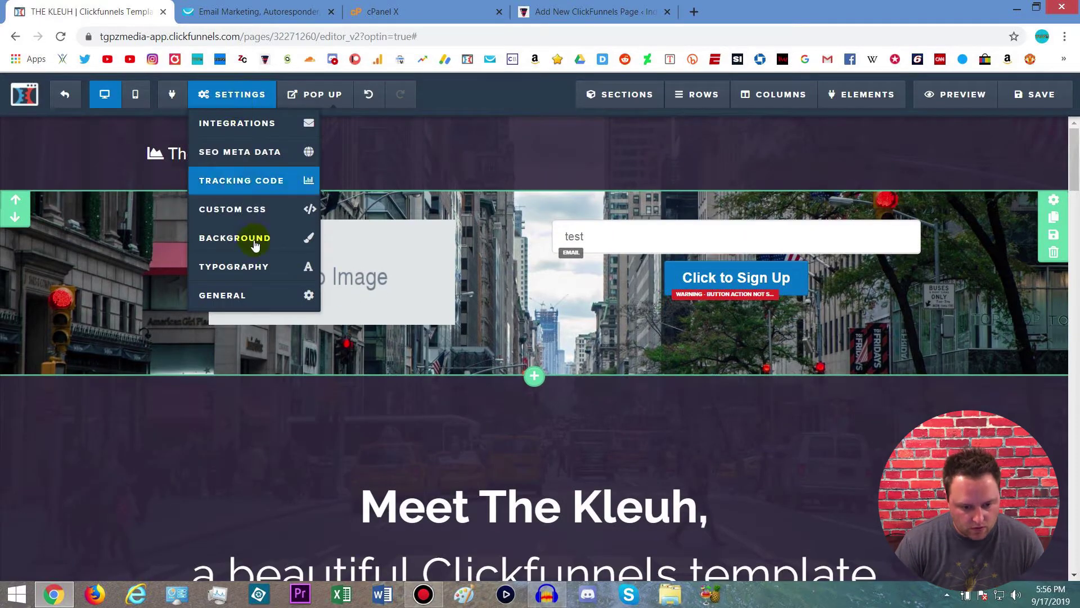
{"action": "left_click", "coordinate": [260, 266]}
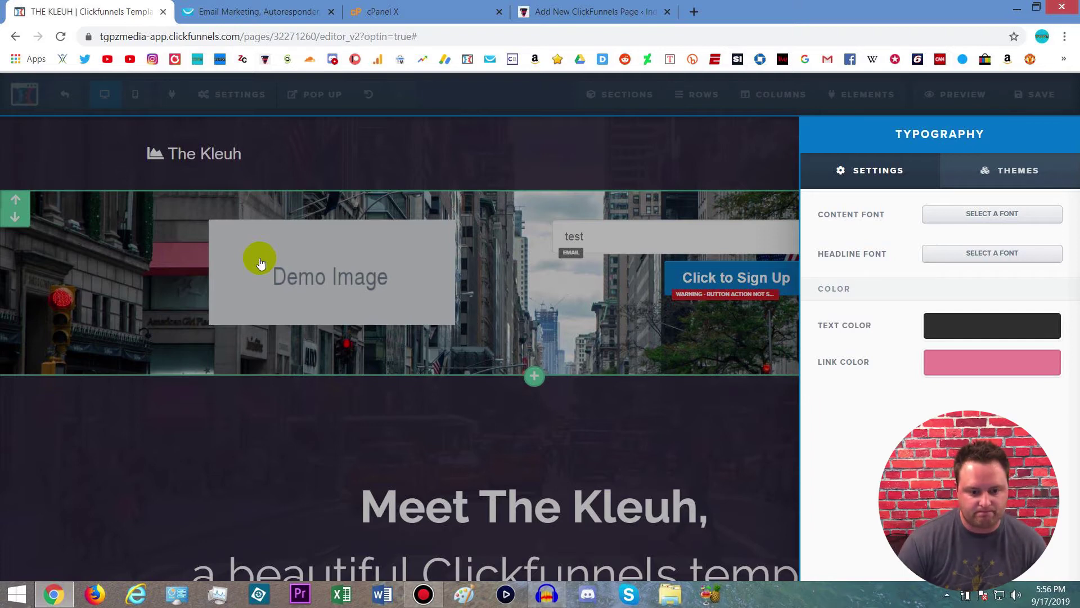
{"action": "left_click", "coordinate": [236, 94]}
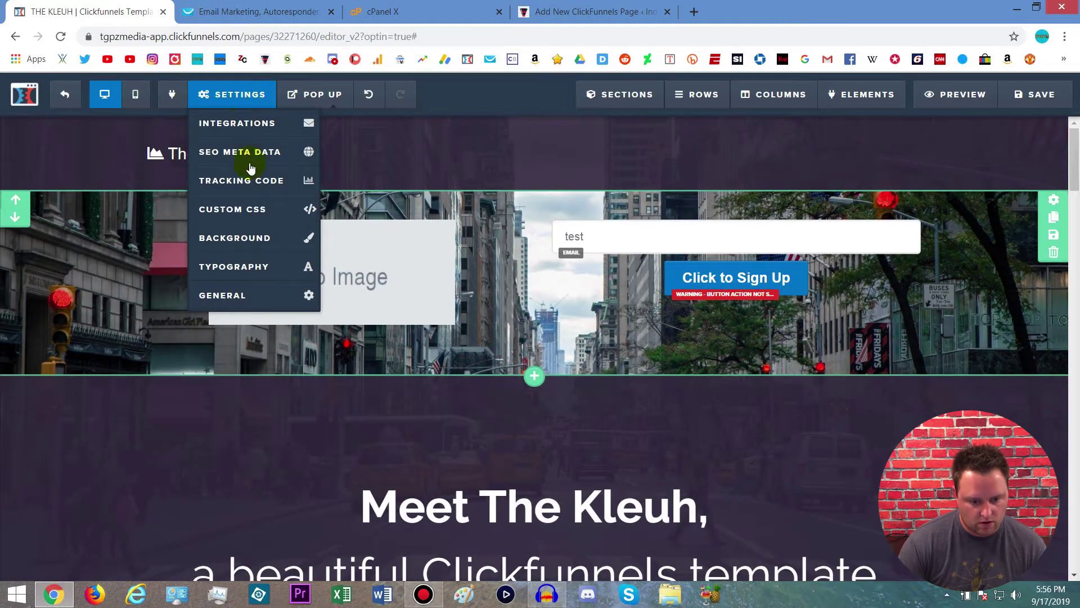
{"action": "left_click", "coordinate": [254, 298]}
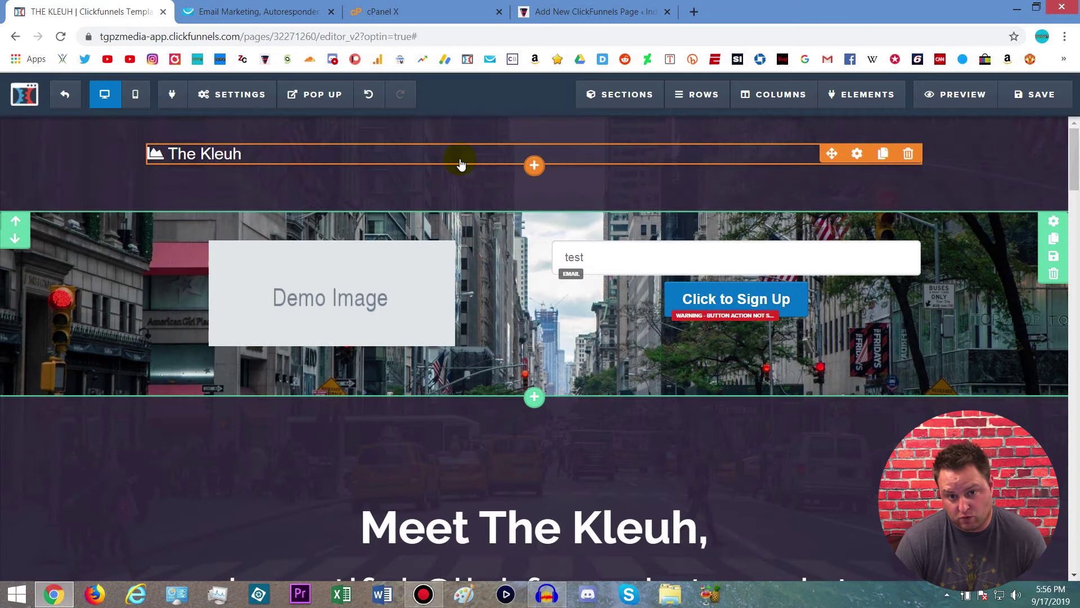
{"action": "left_click", "coordinate": [458, 163]}
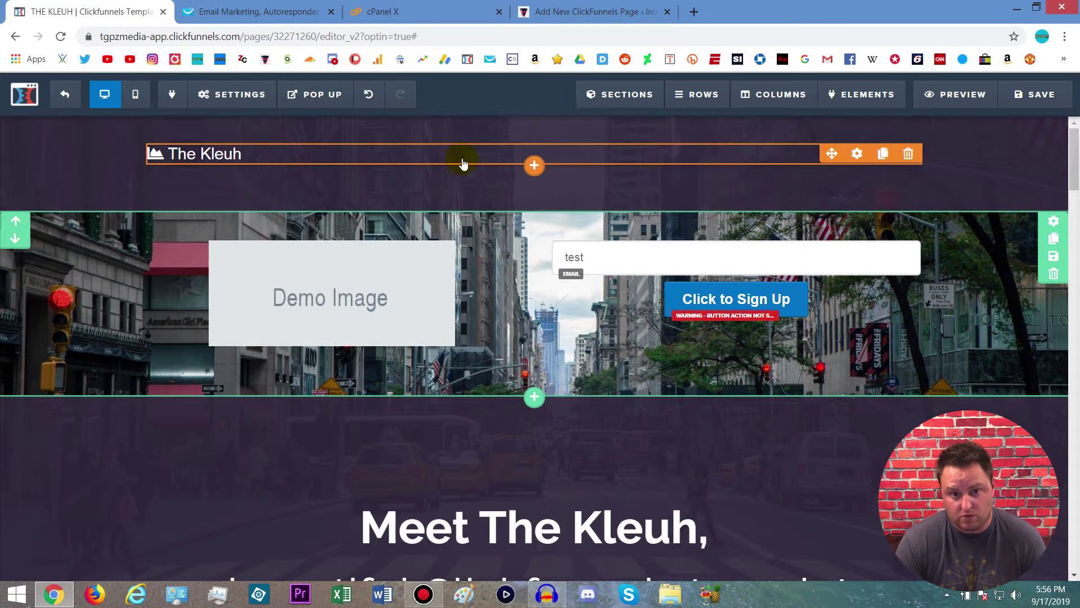
Step: Preview the Squeeze Page in a separate browser tab and close the preview to return to the editor
{"action": "left_click", "coordinate": [369, 96]}
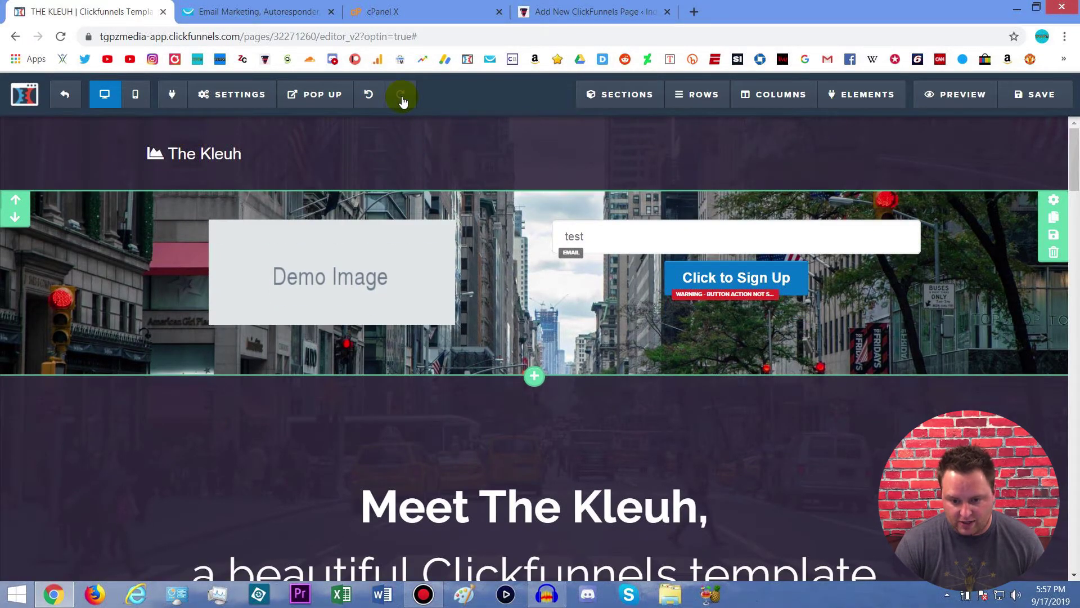
{"action": "left_click", "coordinate": [973, 95]}
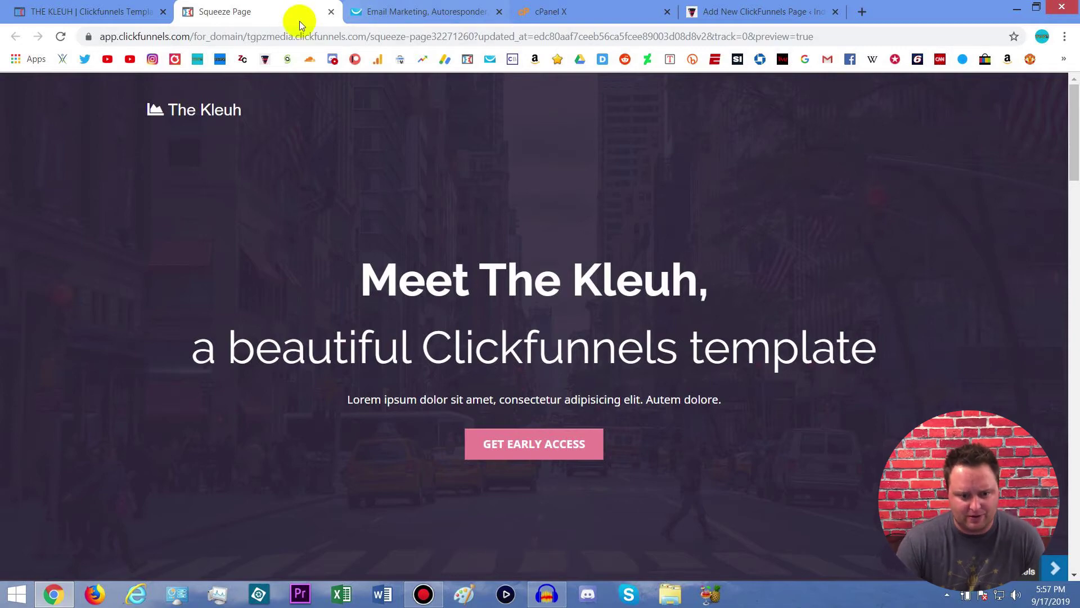
{"action": "left_click", "coordinate": [331, 12]}
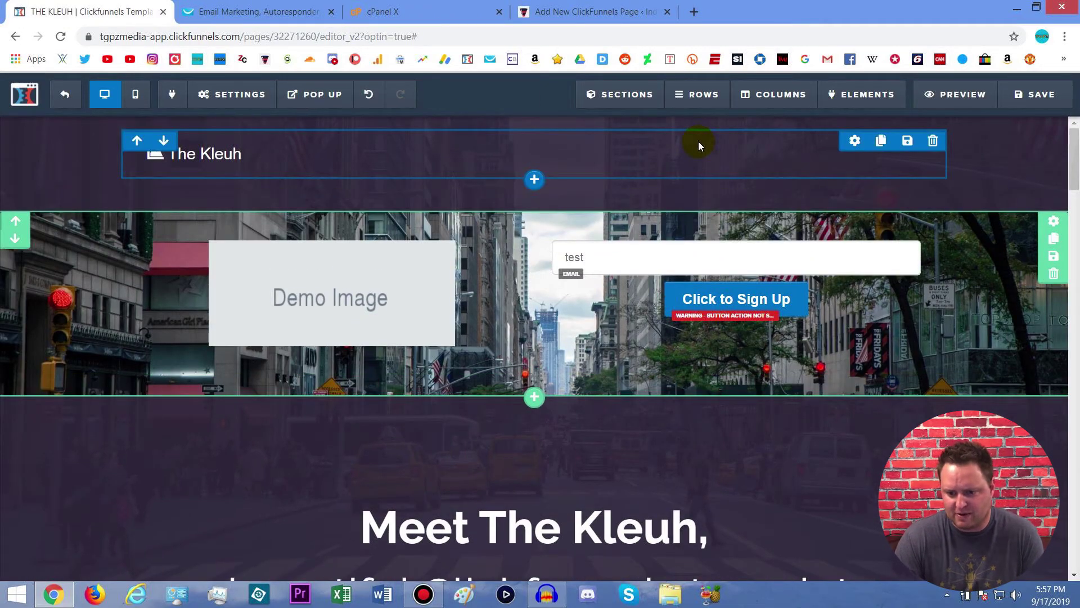